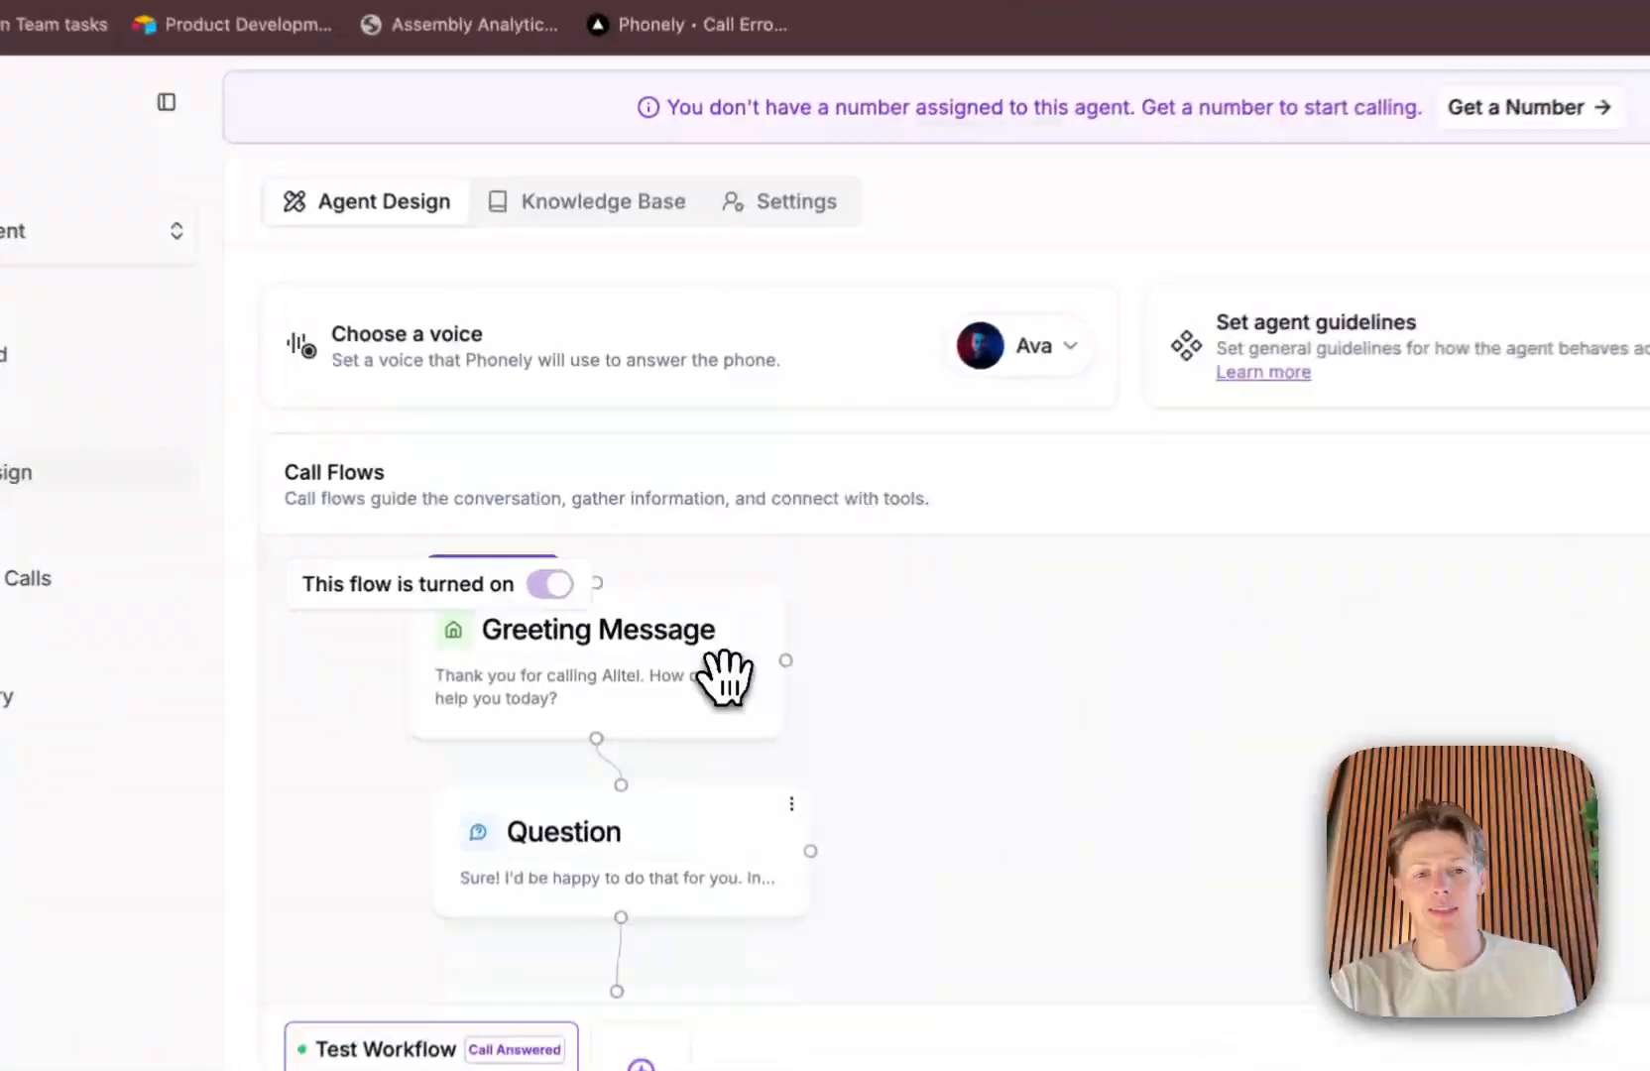
Step: Open the test workflow in the editor and delete the Question block directly below the Greeting Message
click(687, 627)
drag(793, 604, 798, 531)
drag(915, 531, 920, 488)
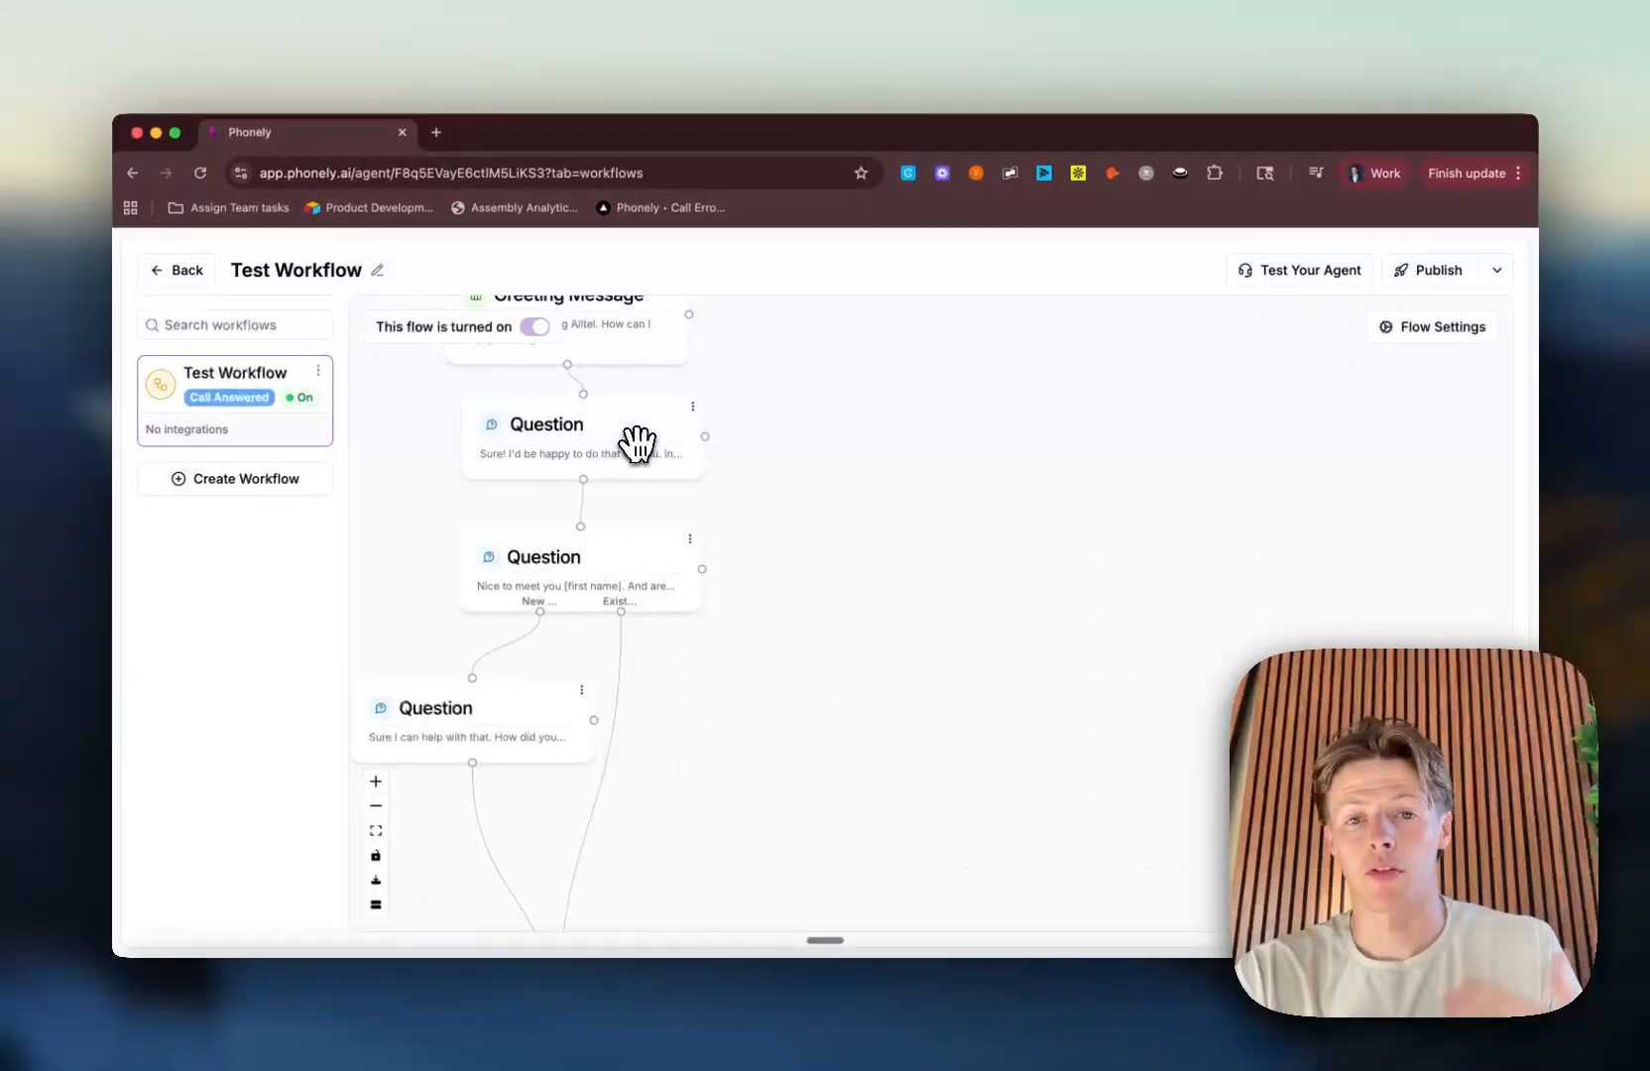
click(636, 444)
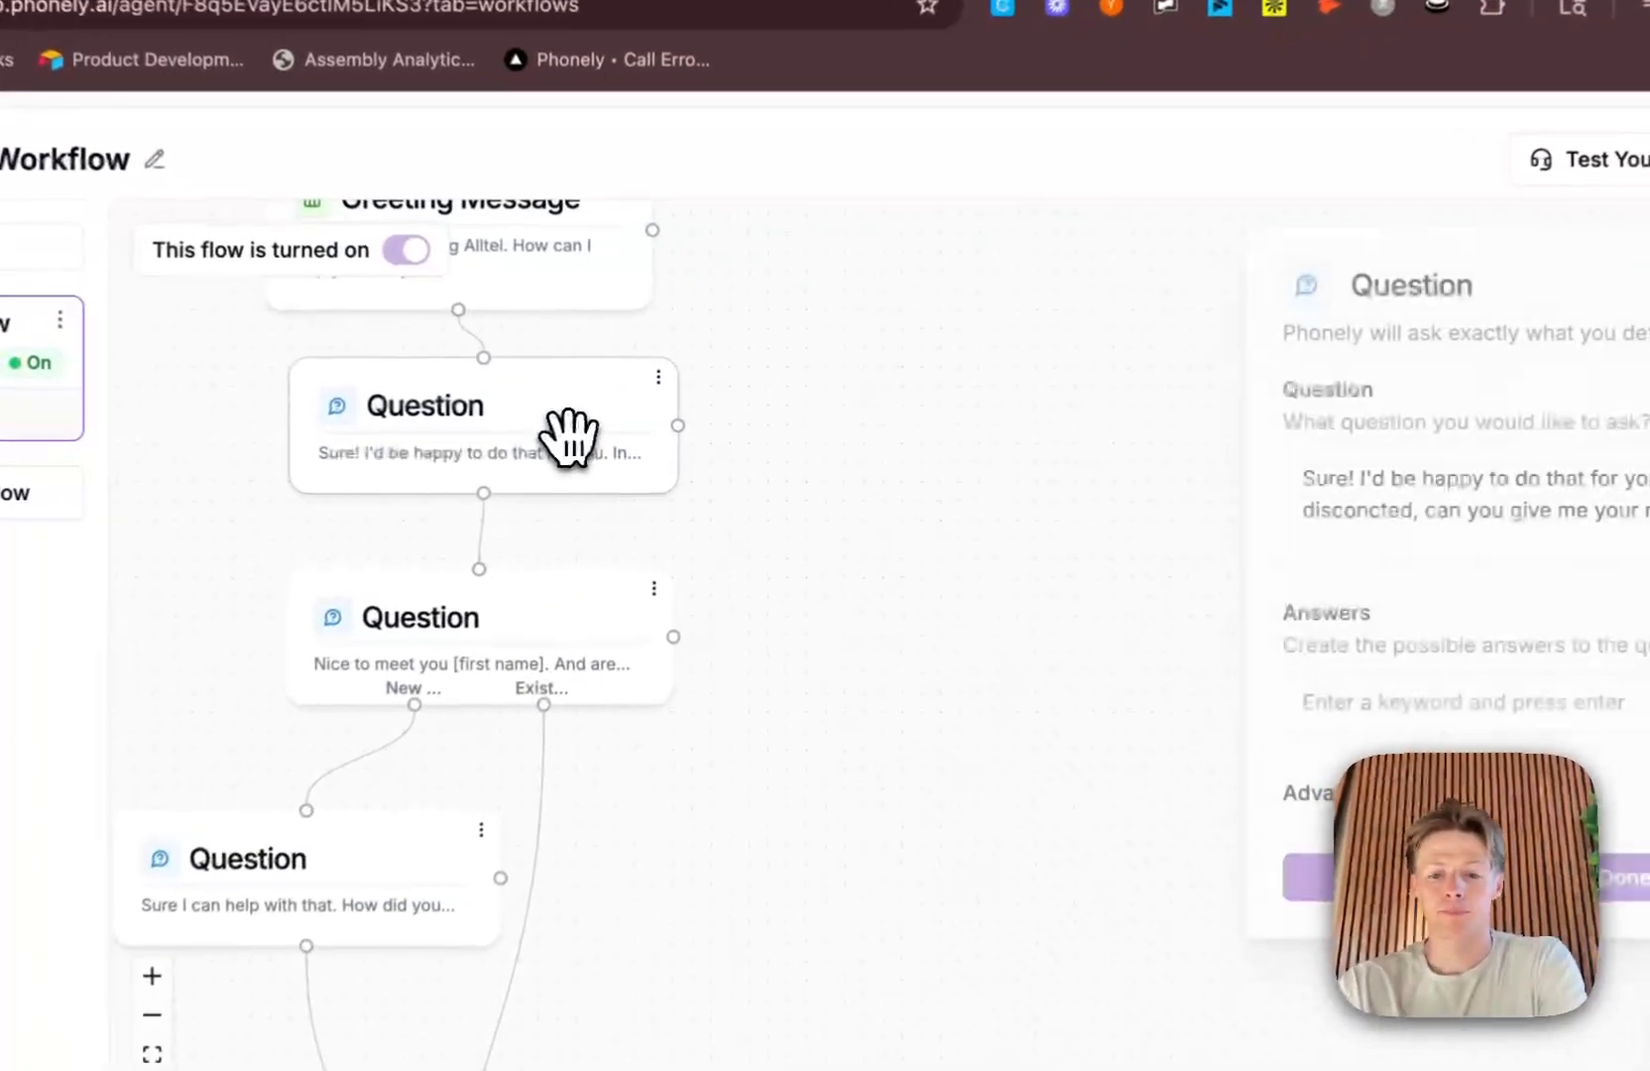
key(BackSpace)
Step: Add a Talk block after the Greeting Message and place it just above the remaining Question block
drag(563, 405, 1057, 520)
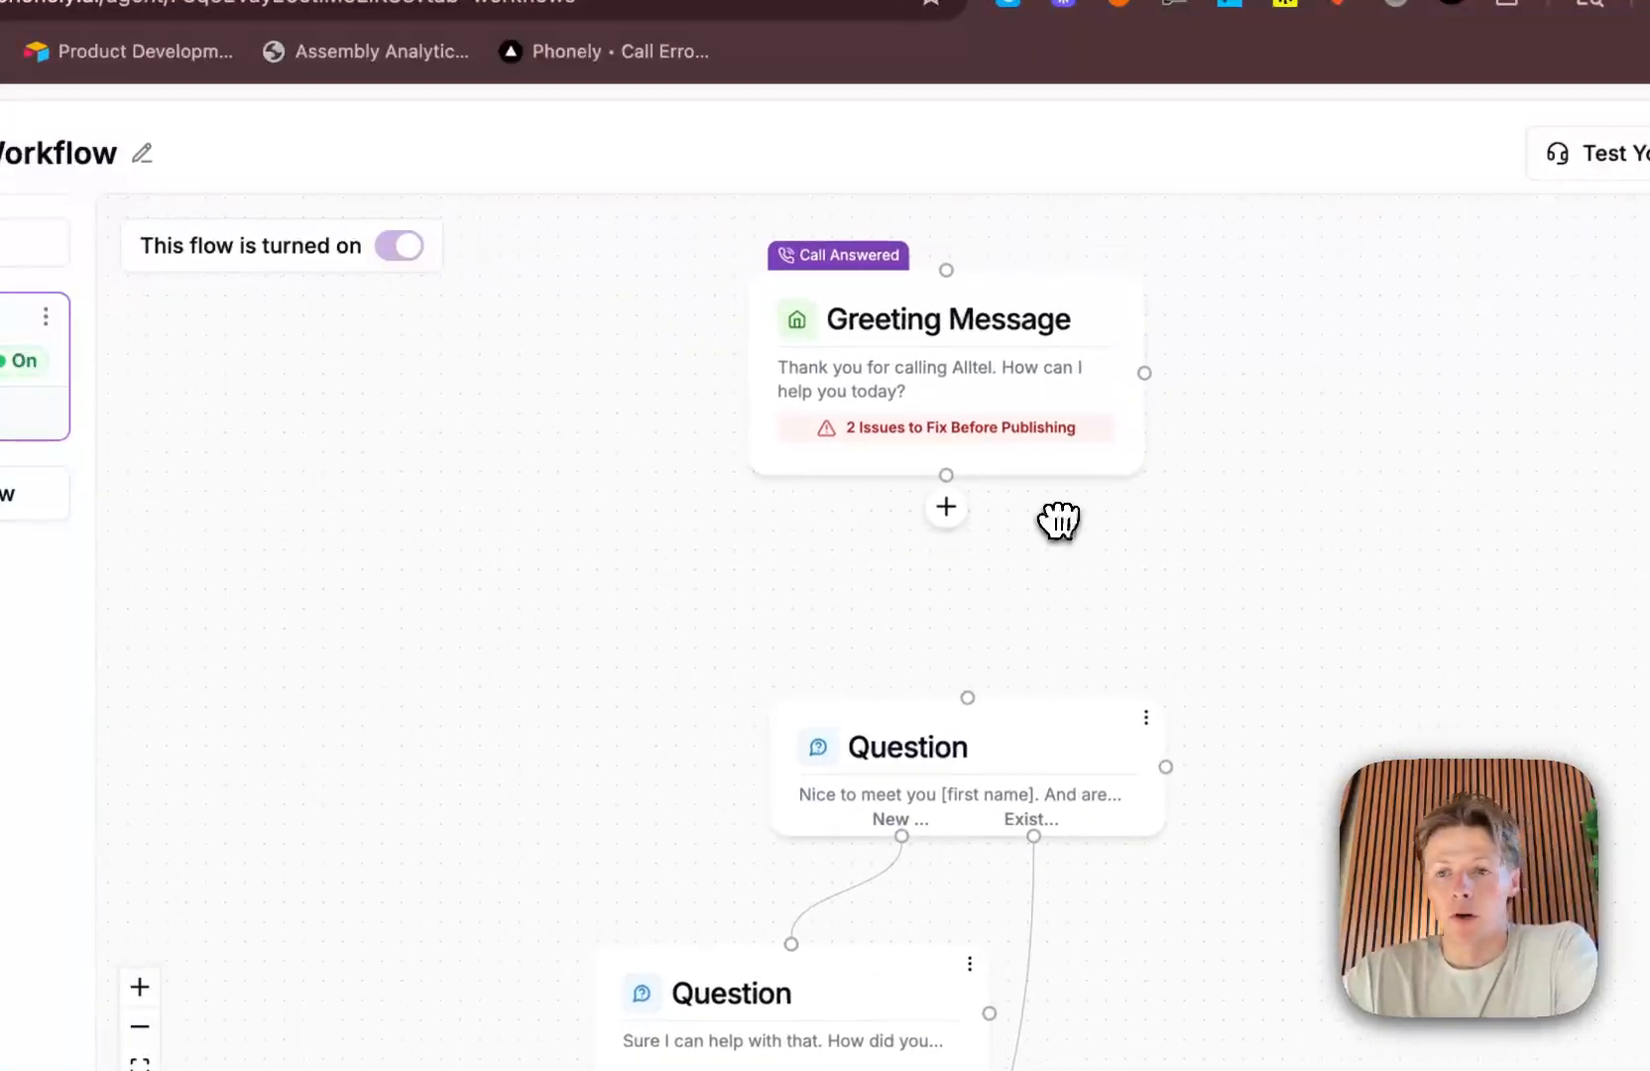
click(945, 507)
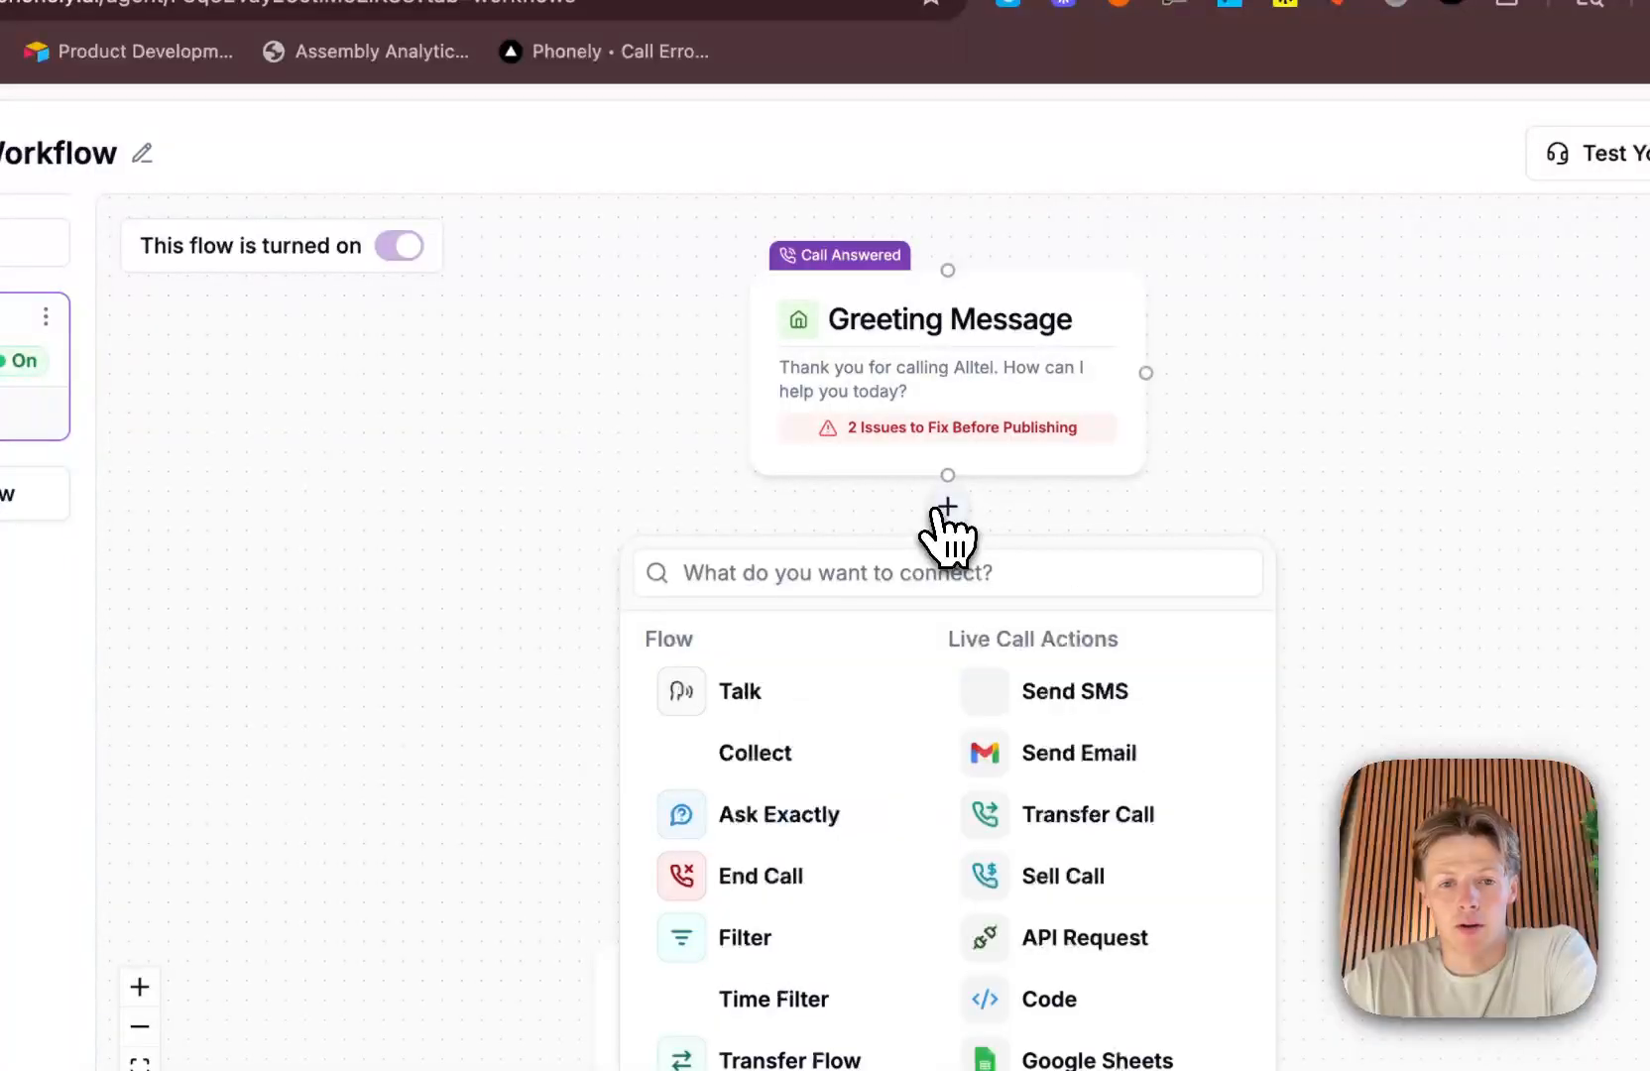
click(785, 684)
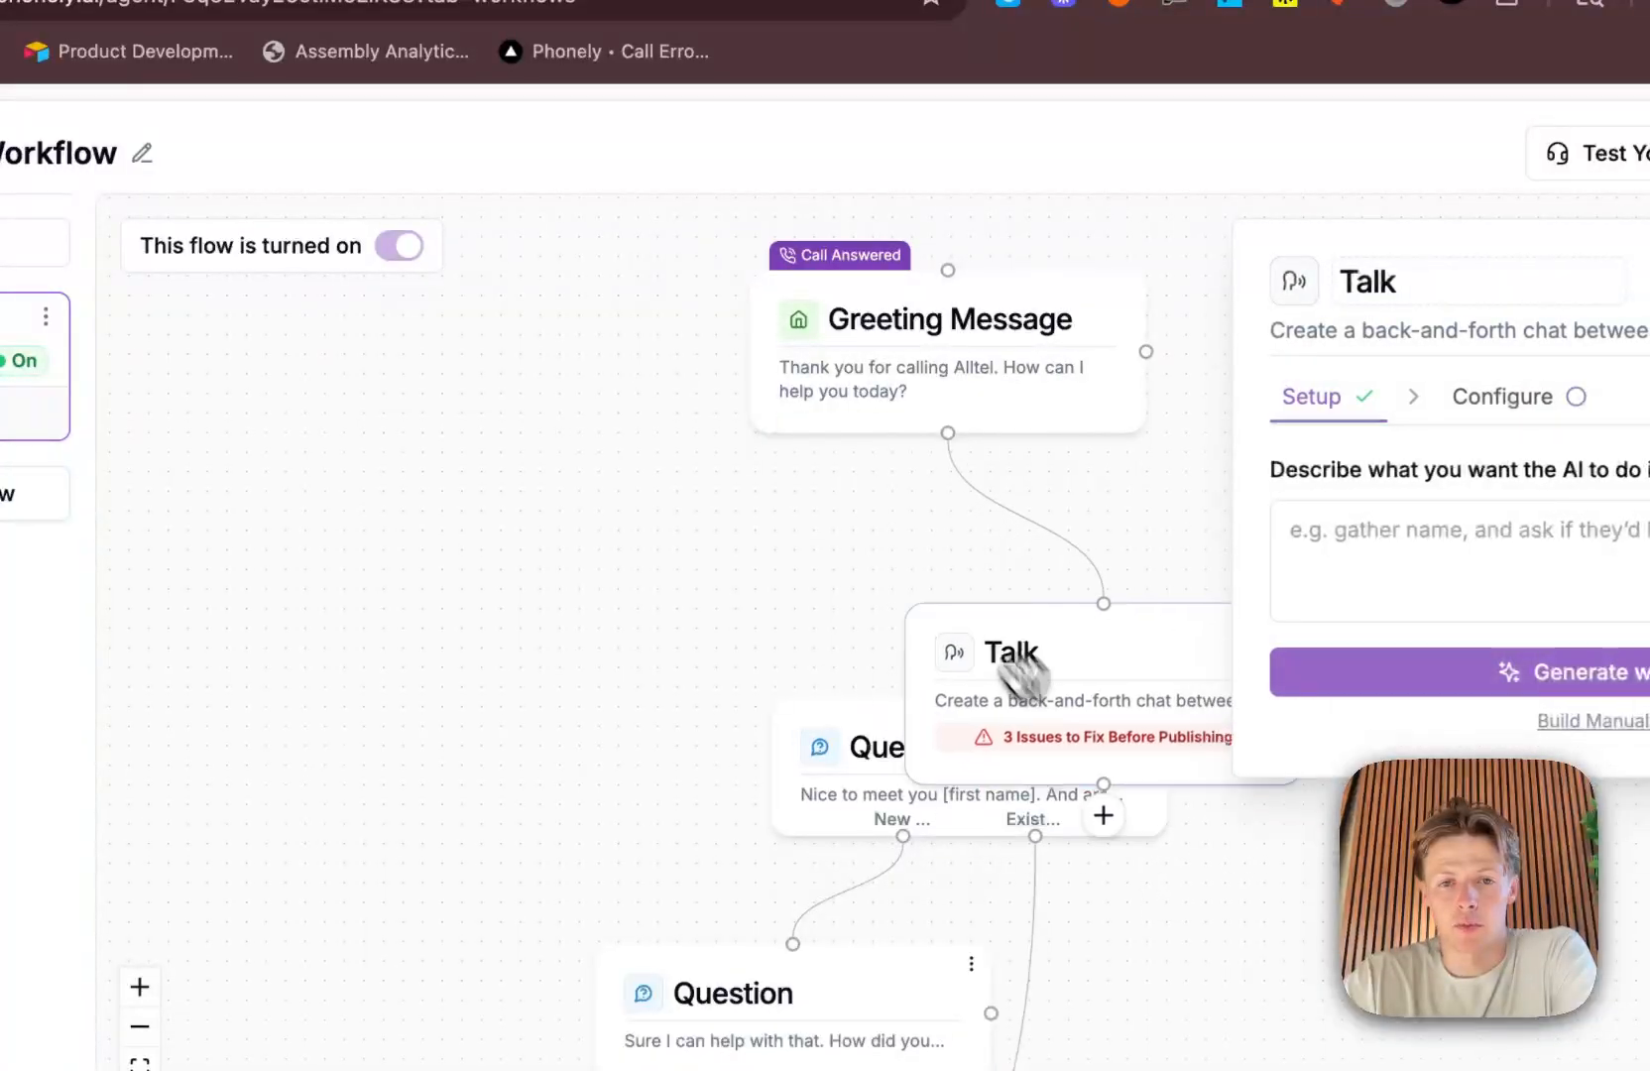
drag(721, 493, 467, 482)
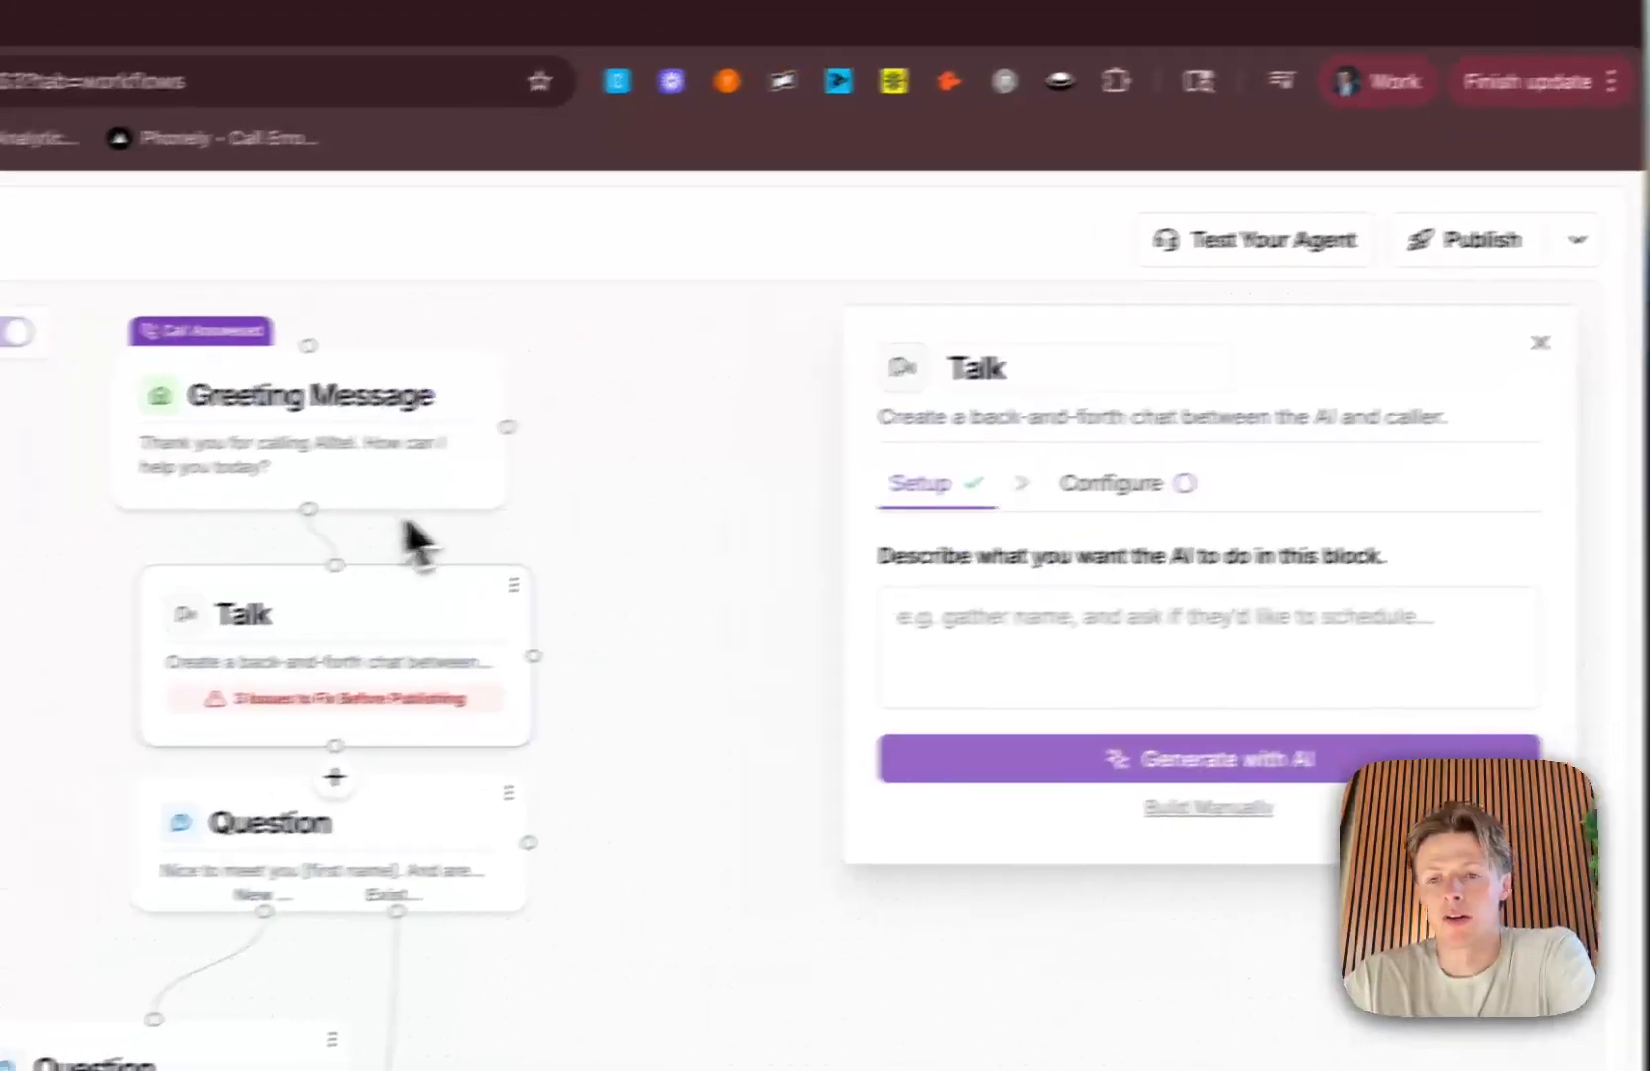
Step: Build the Talk block manually and insert the Phonely Phone Number and Customer Phone Number variables into its prompt
click(1141, 485)
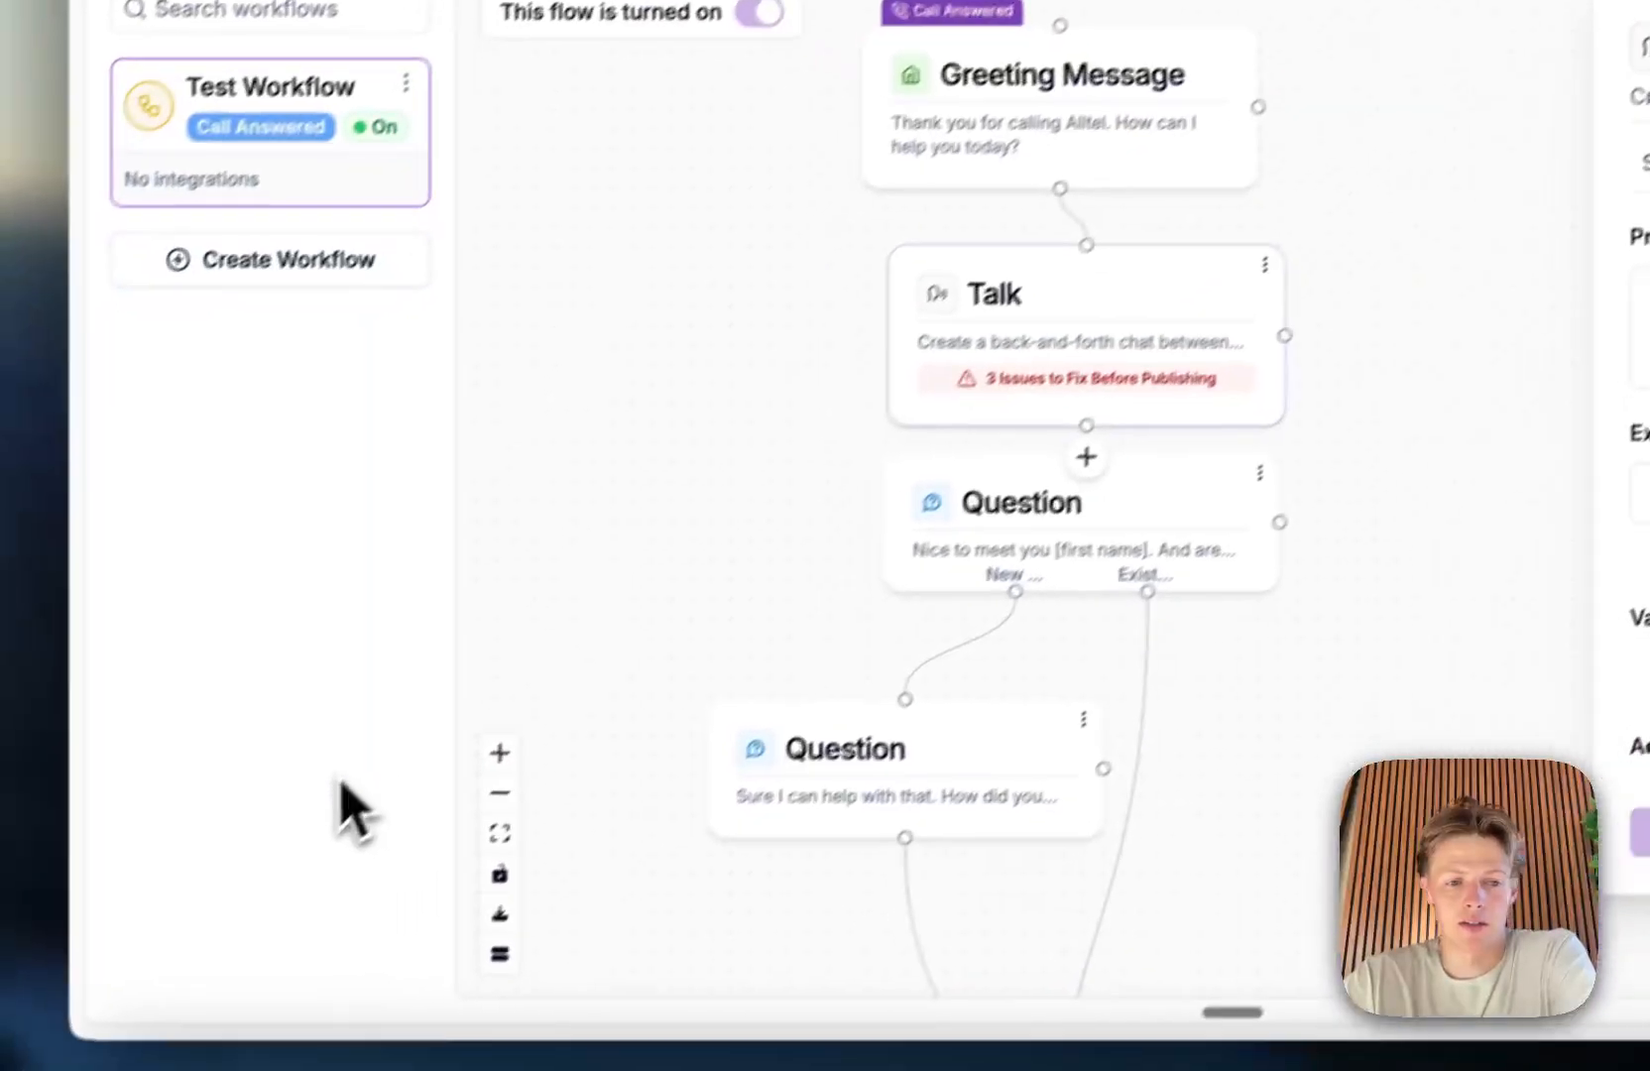
click(1242, 469)
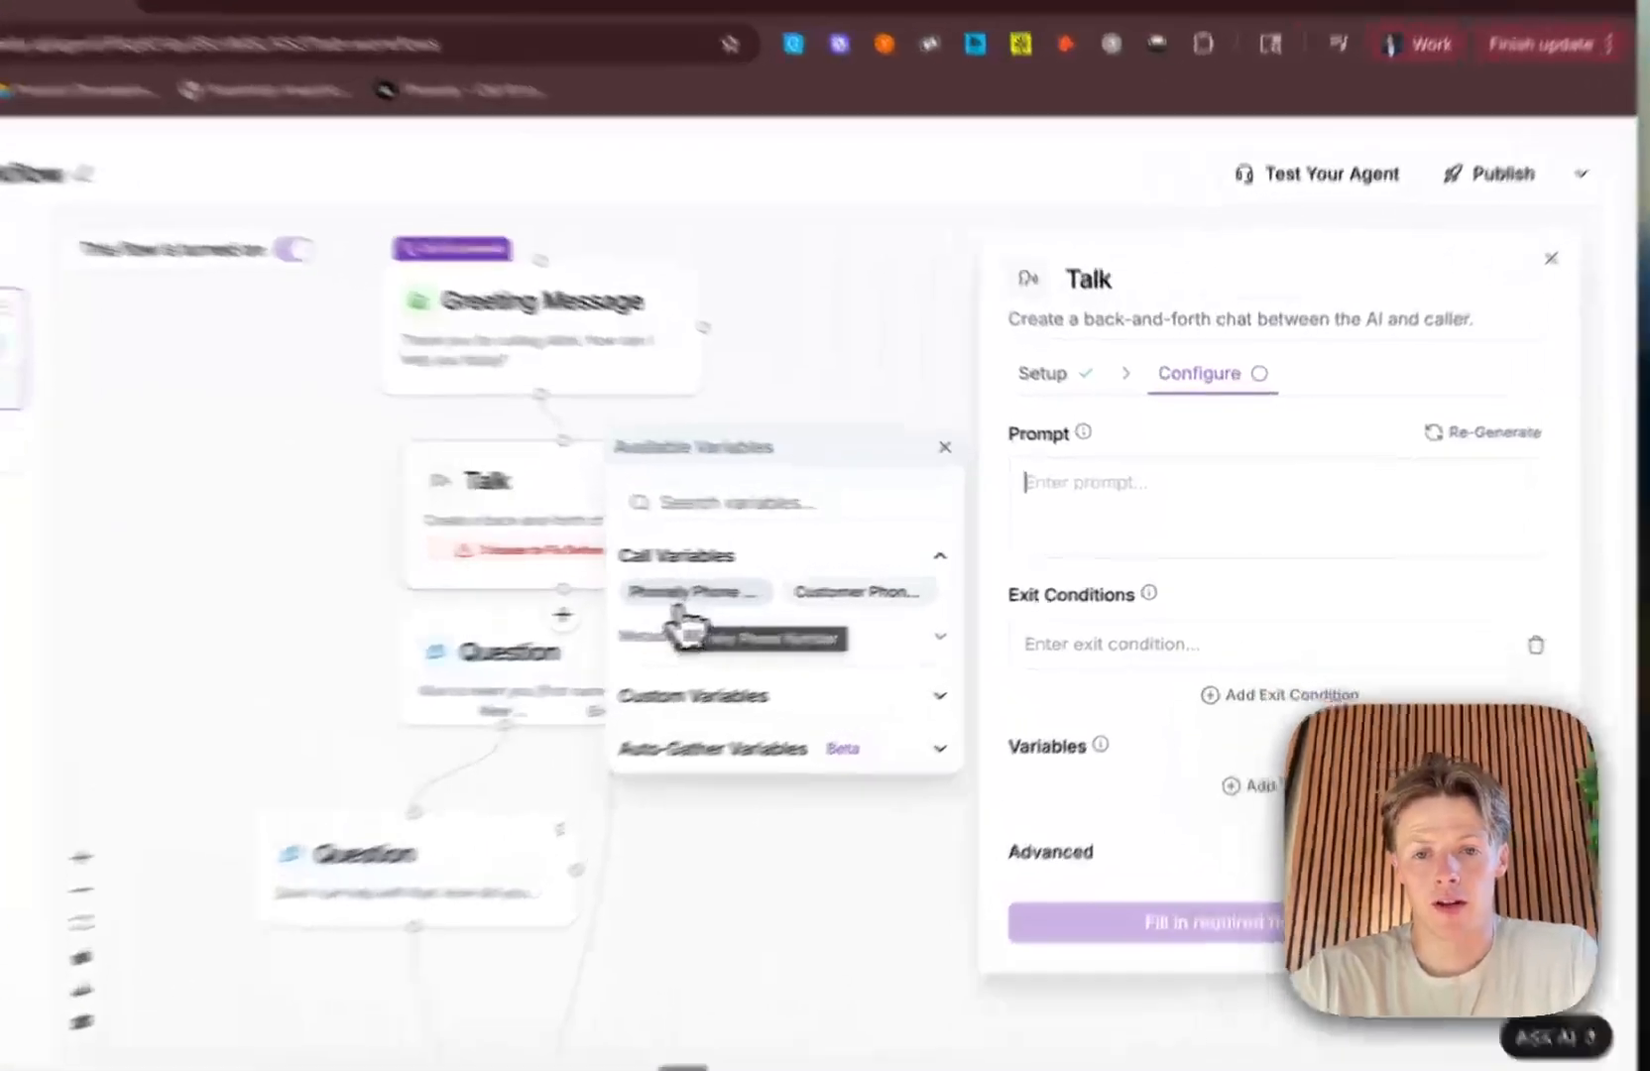
click(826, 587)
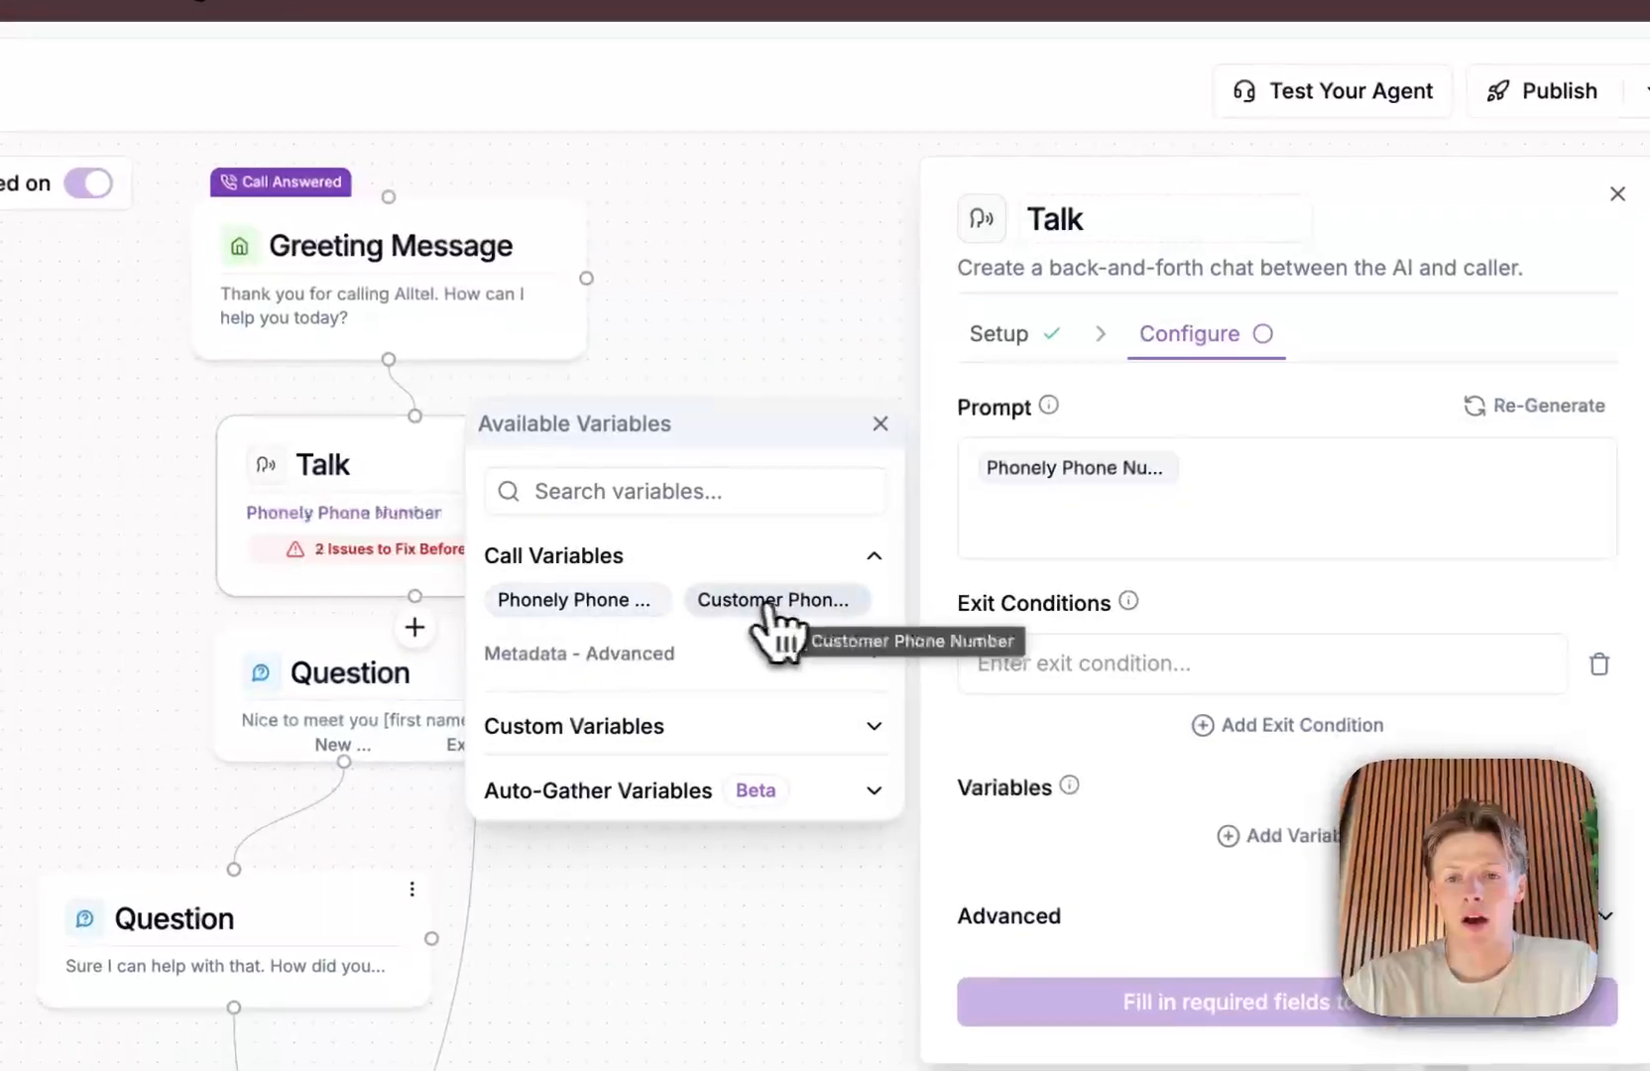
click(801, 605)
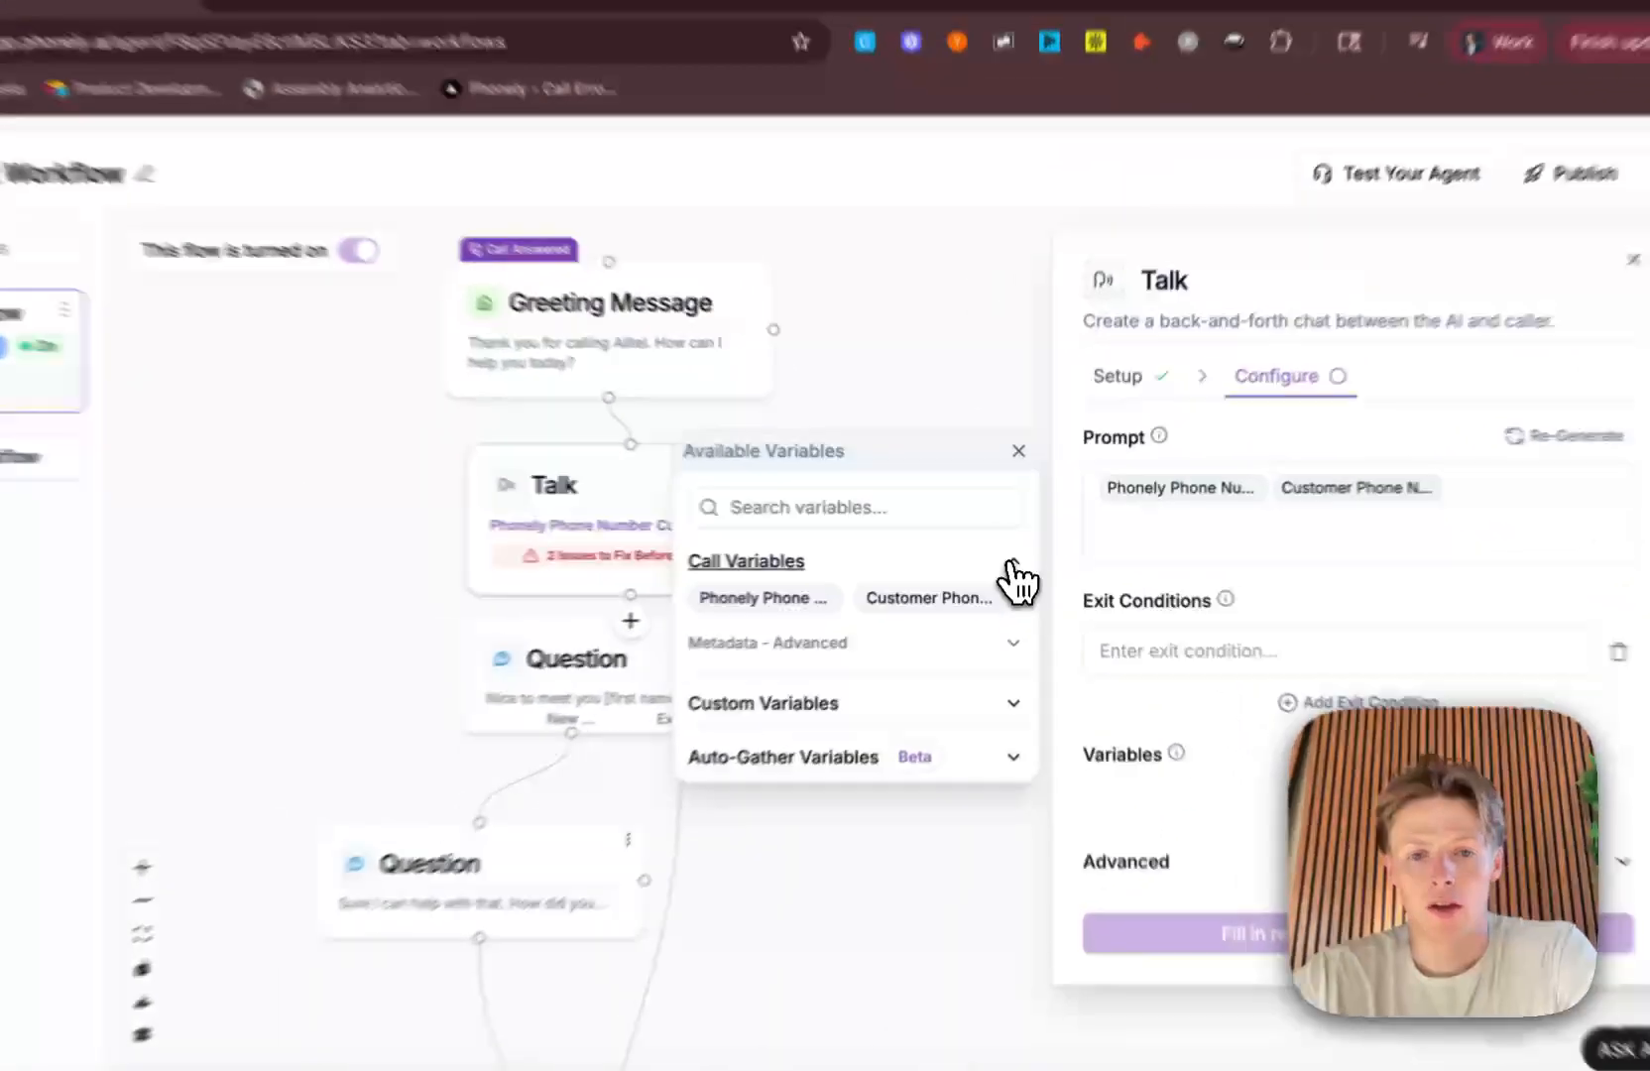
Step: Examine the advanced metadata entries among the available call variables, such as call start time and caller city
click(1016, 557)
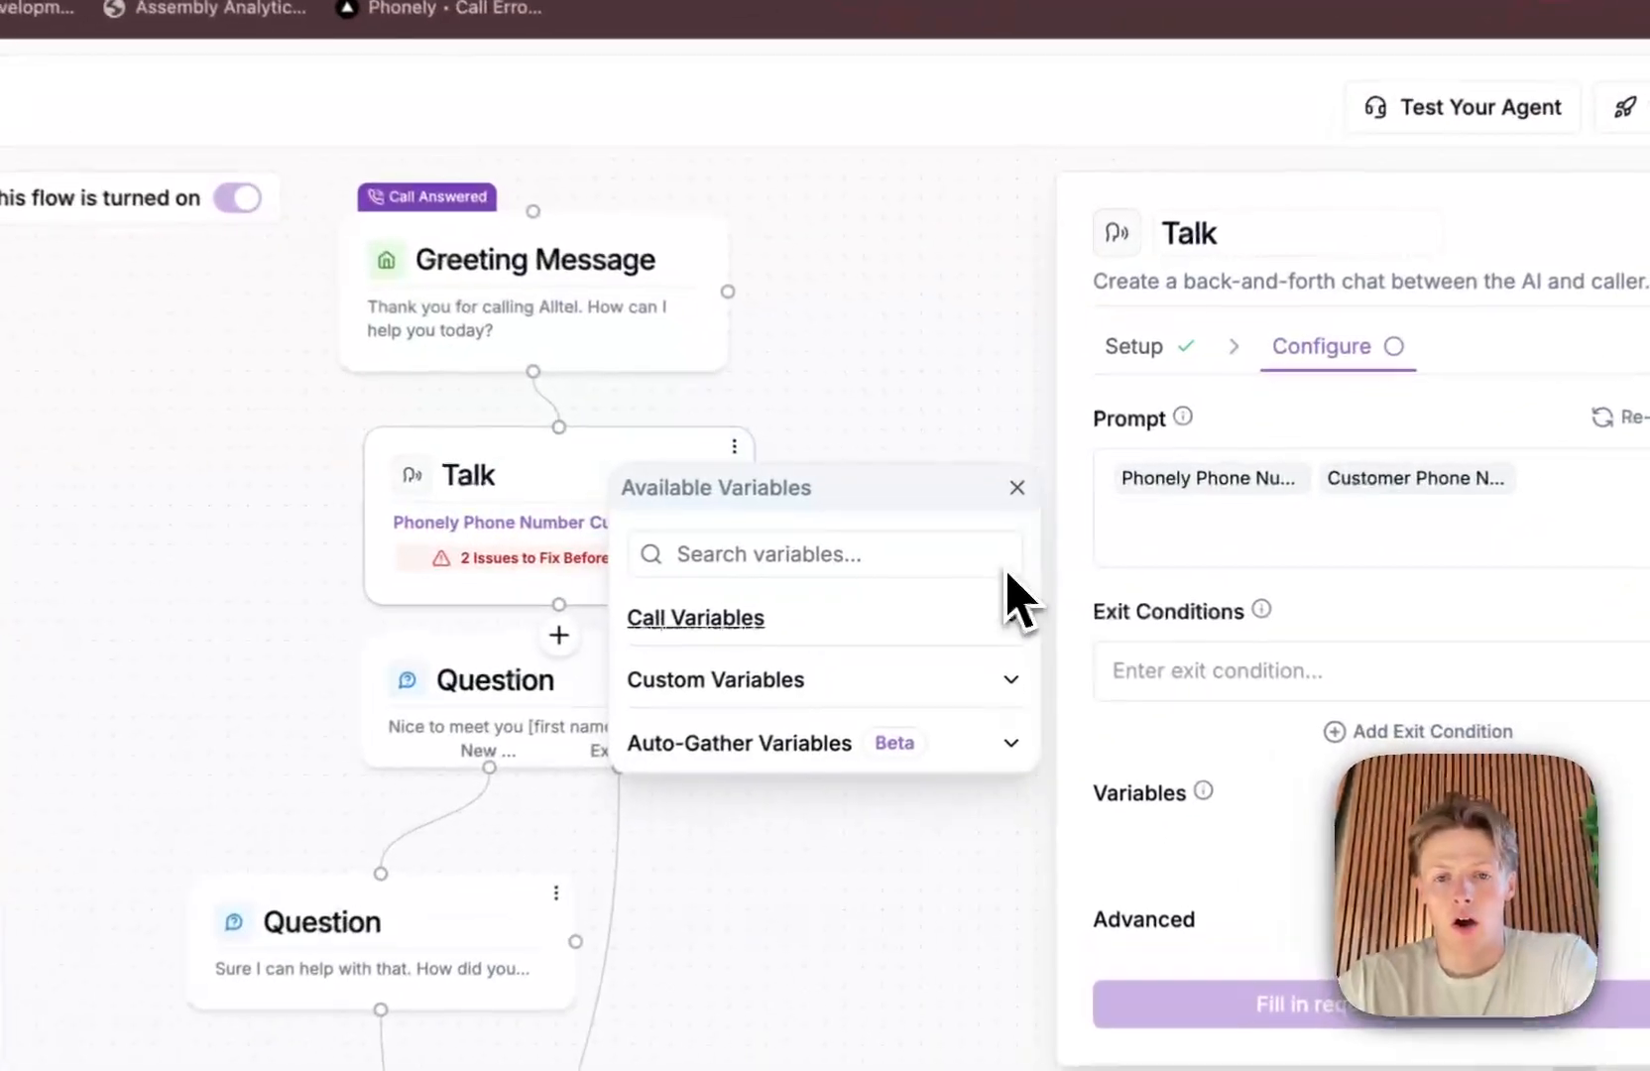
click(1011, 622)
click(954, 664)
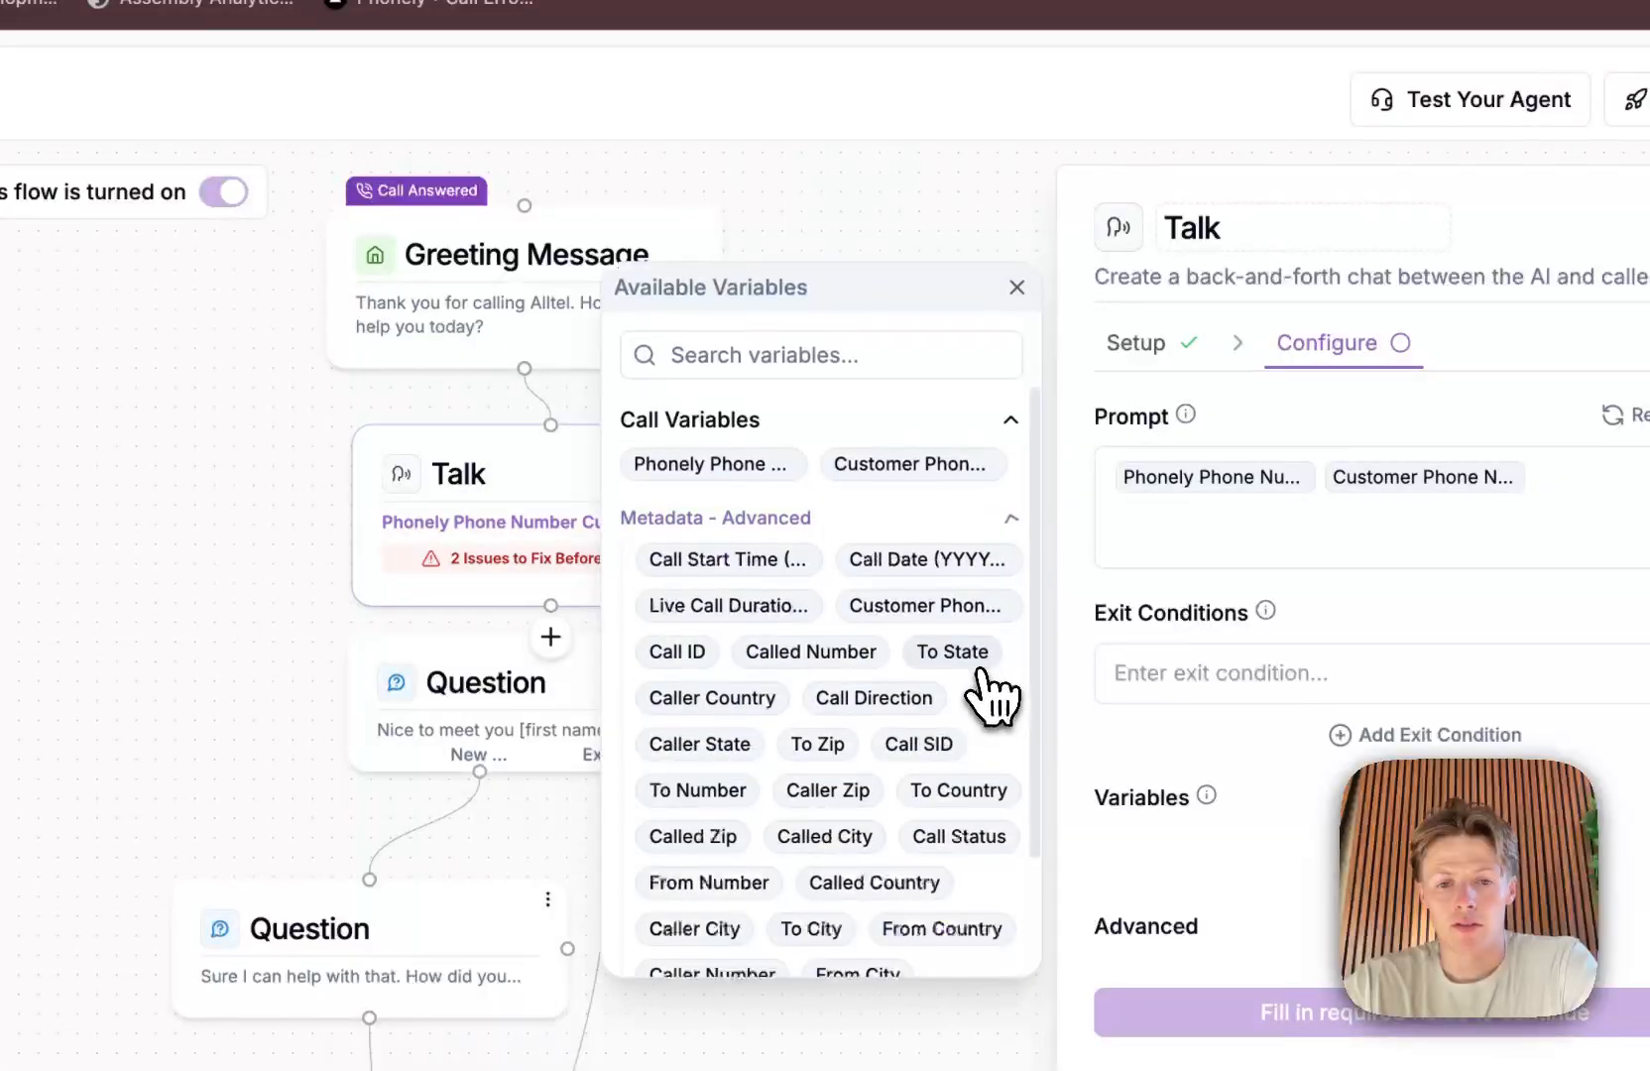
scroll(977, 684, down, 3)
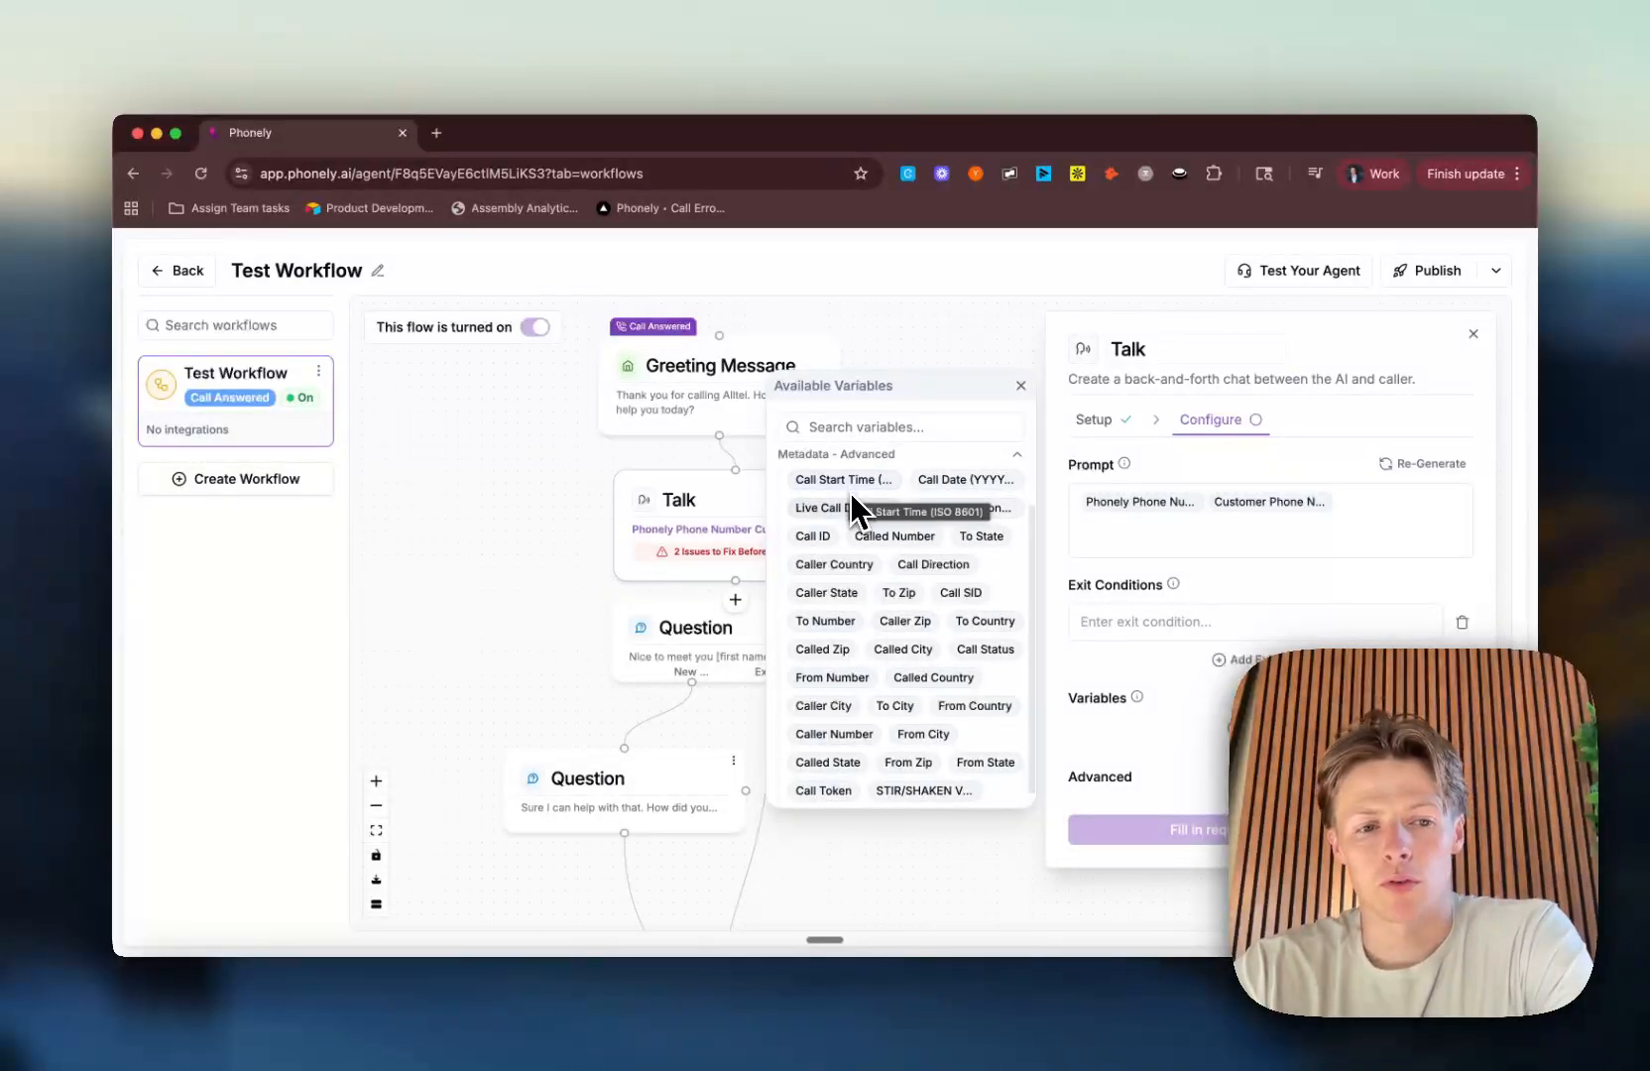
scroll(857, 599, up, 1)
scroll(857, 599, down, 1)
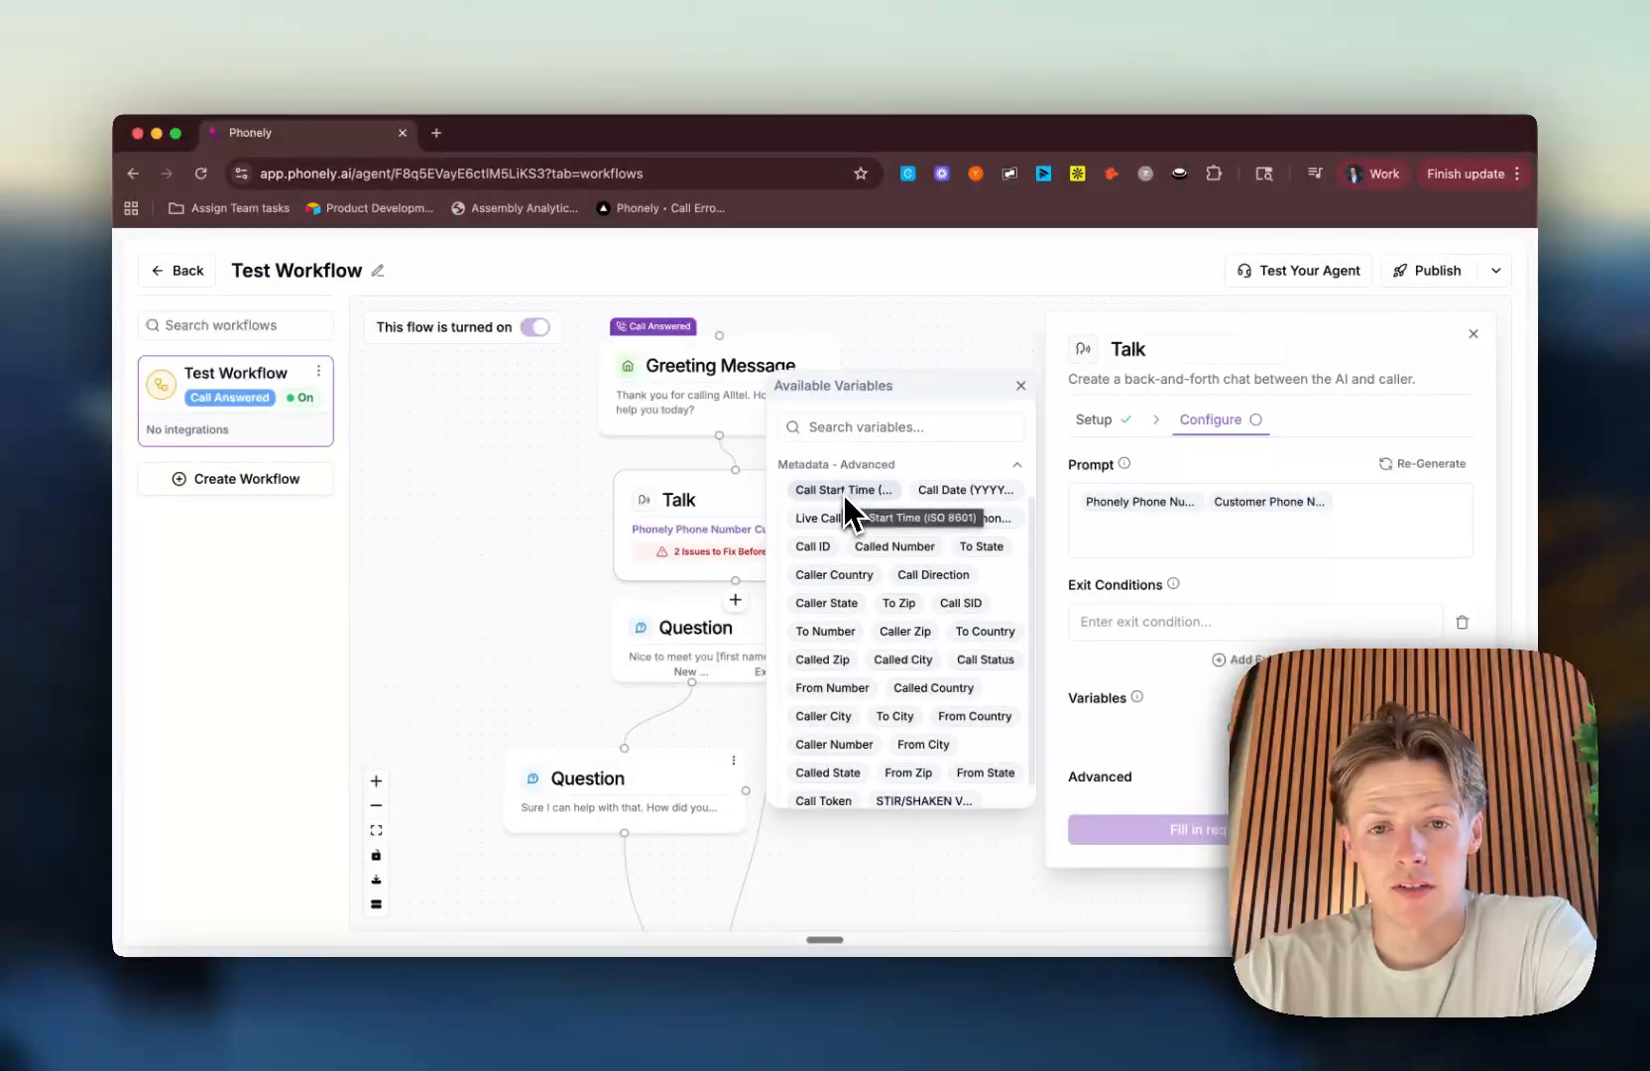
scroll(837, 624, down, 3)
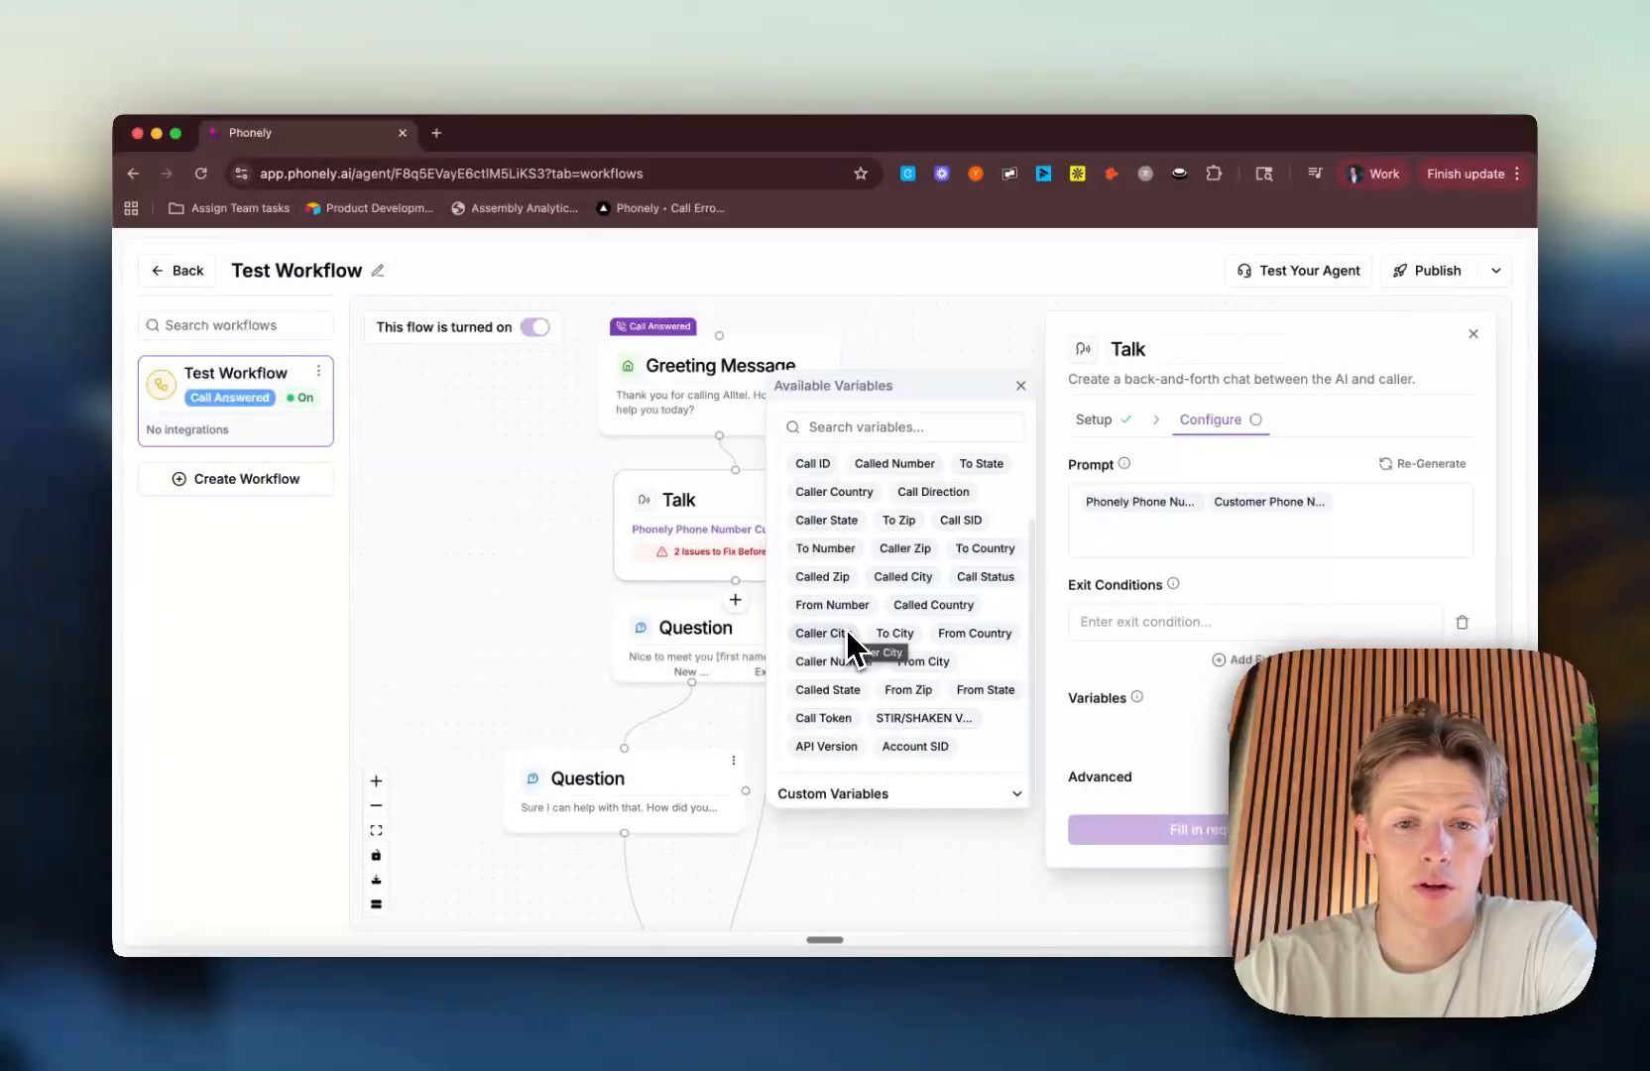
scroll(846, 629, down, 2)
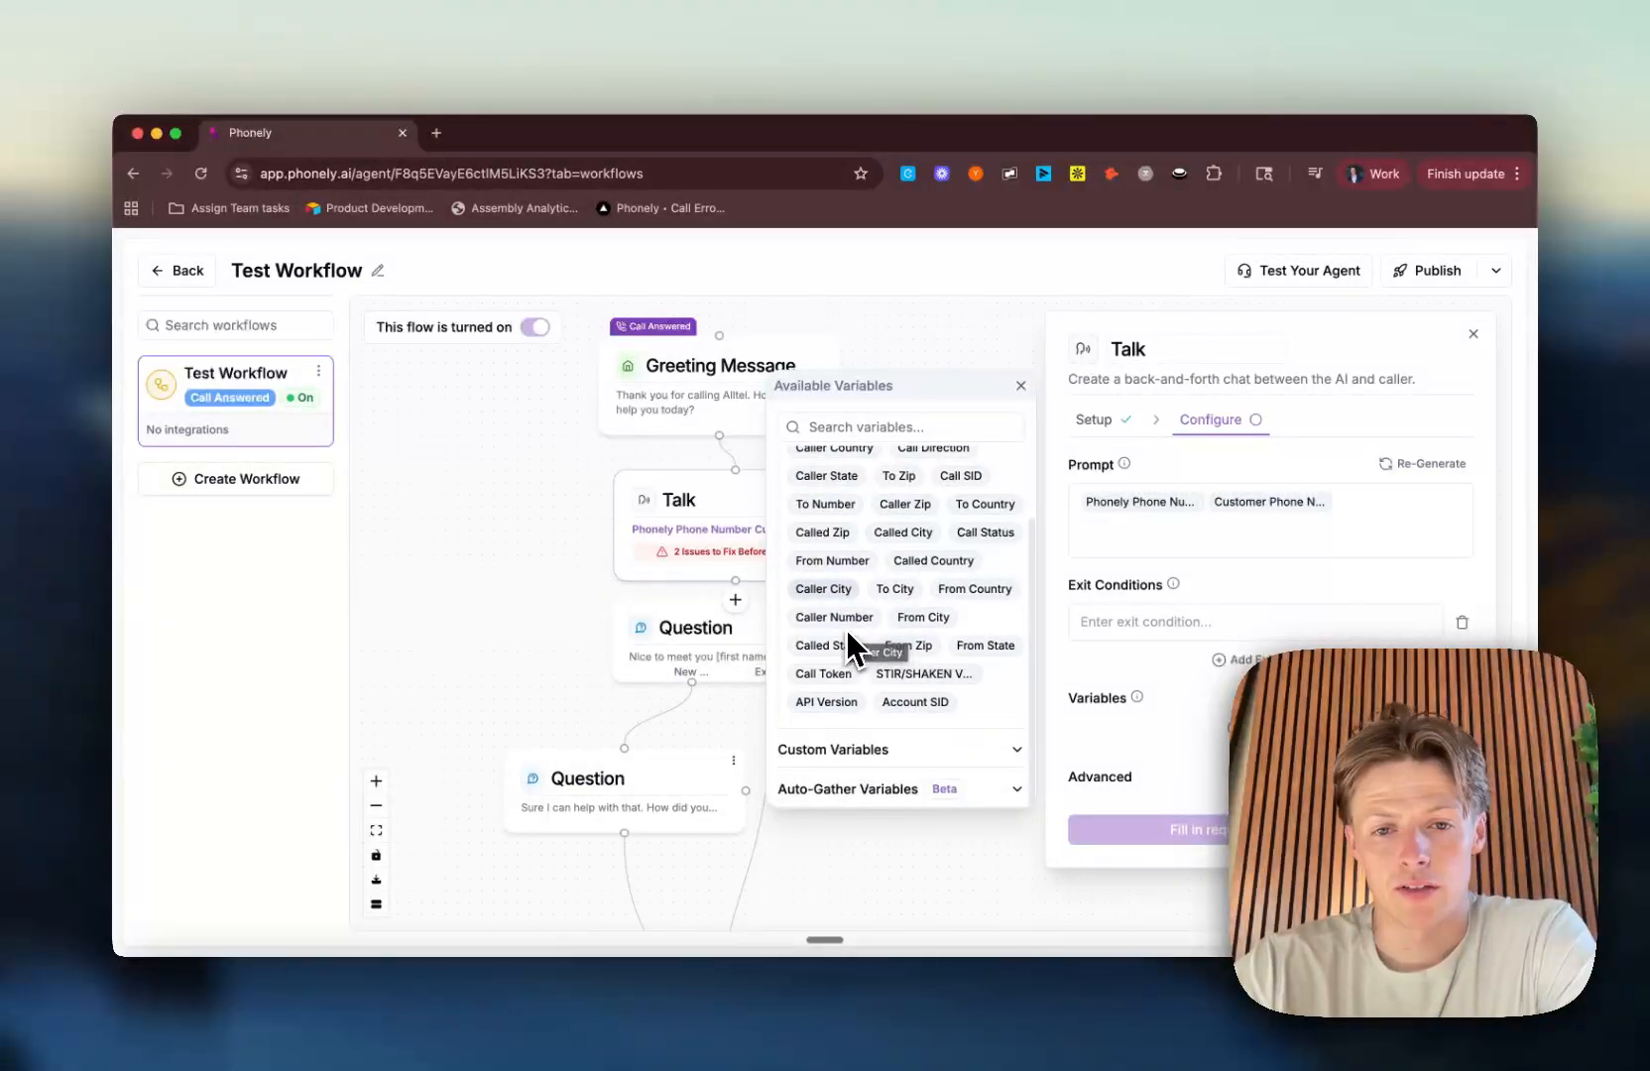
scroll(947, 531, up, 3)
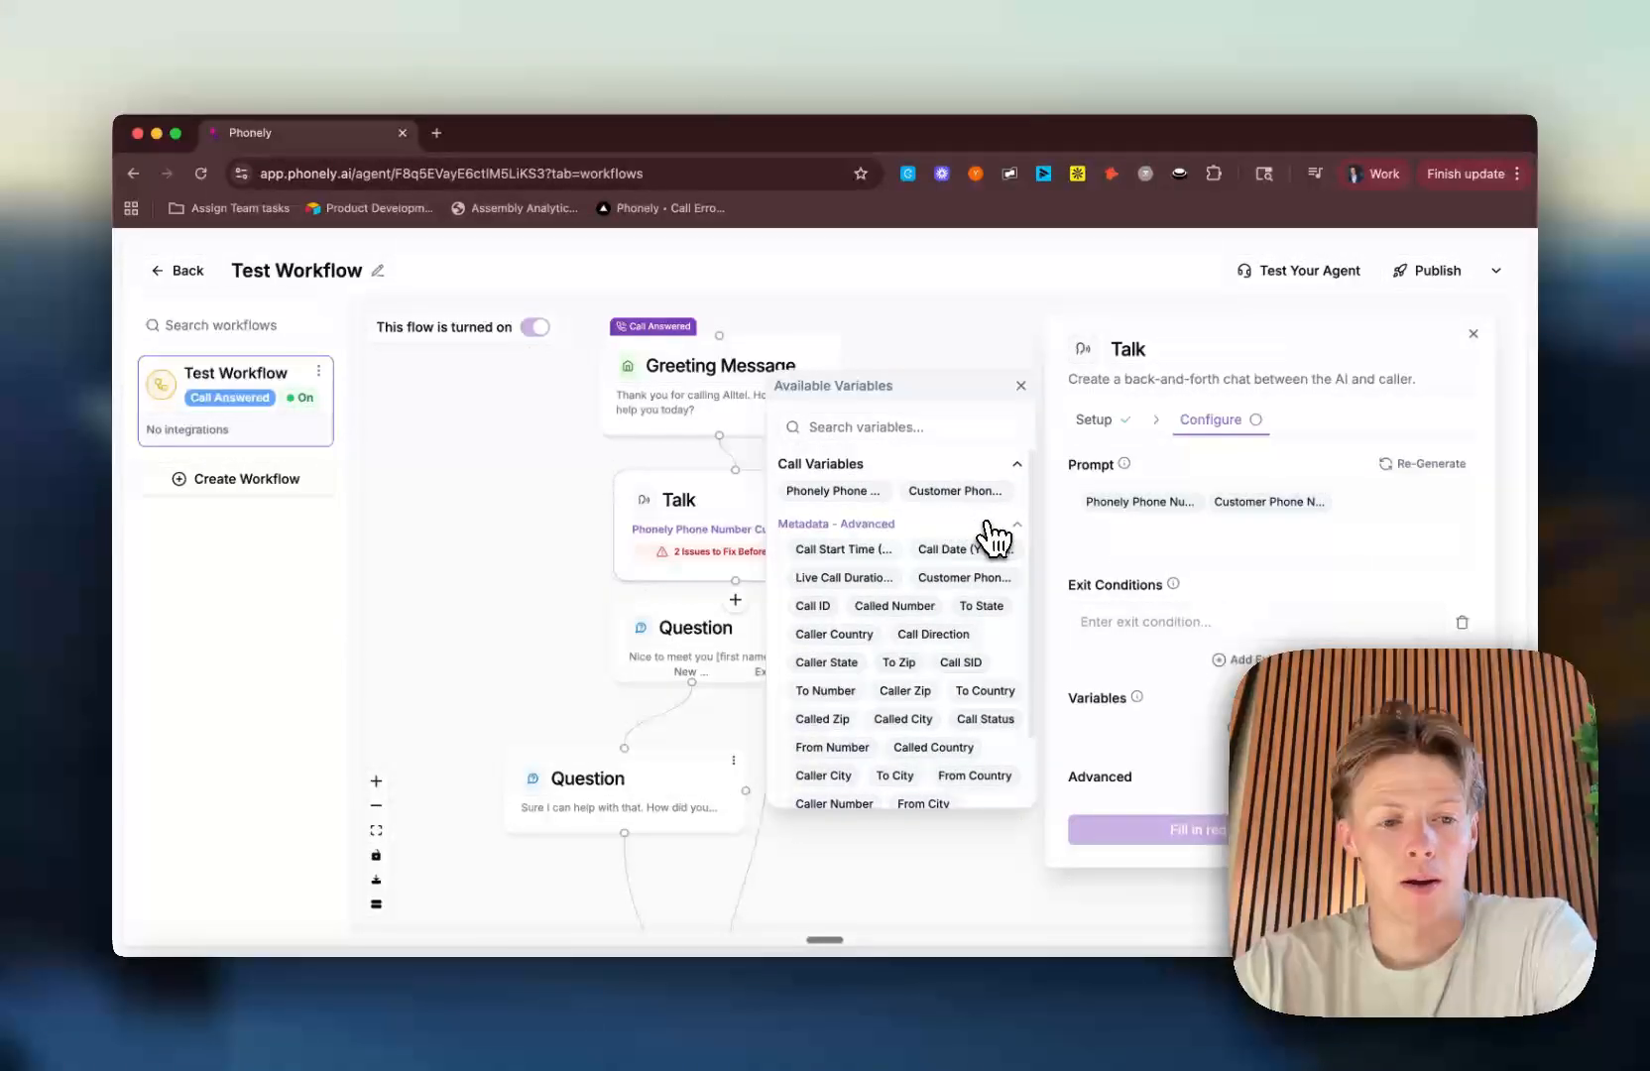
click(993, 531)
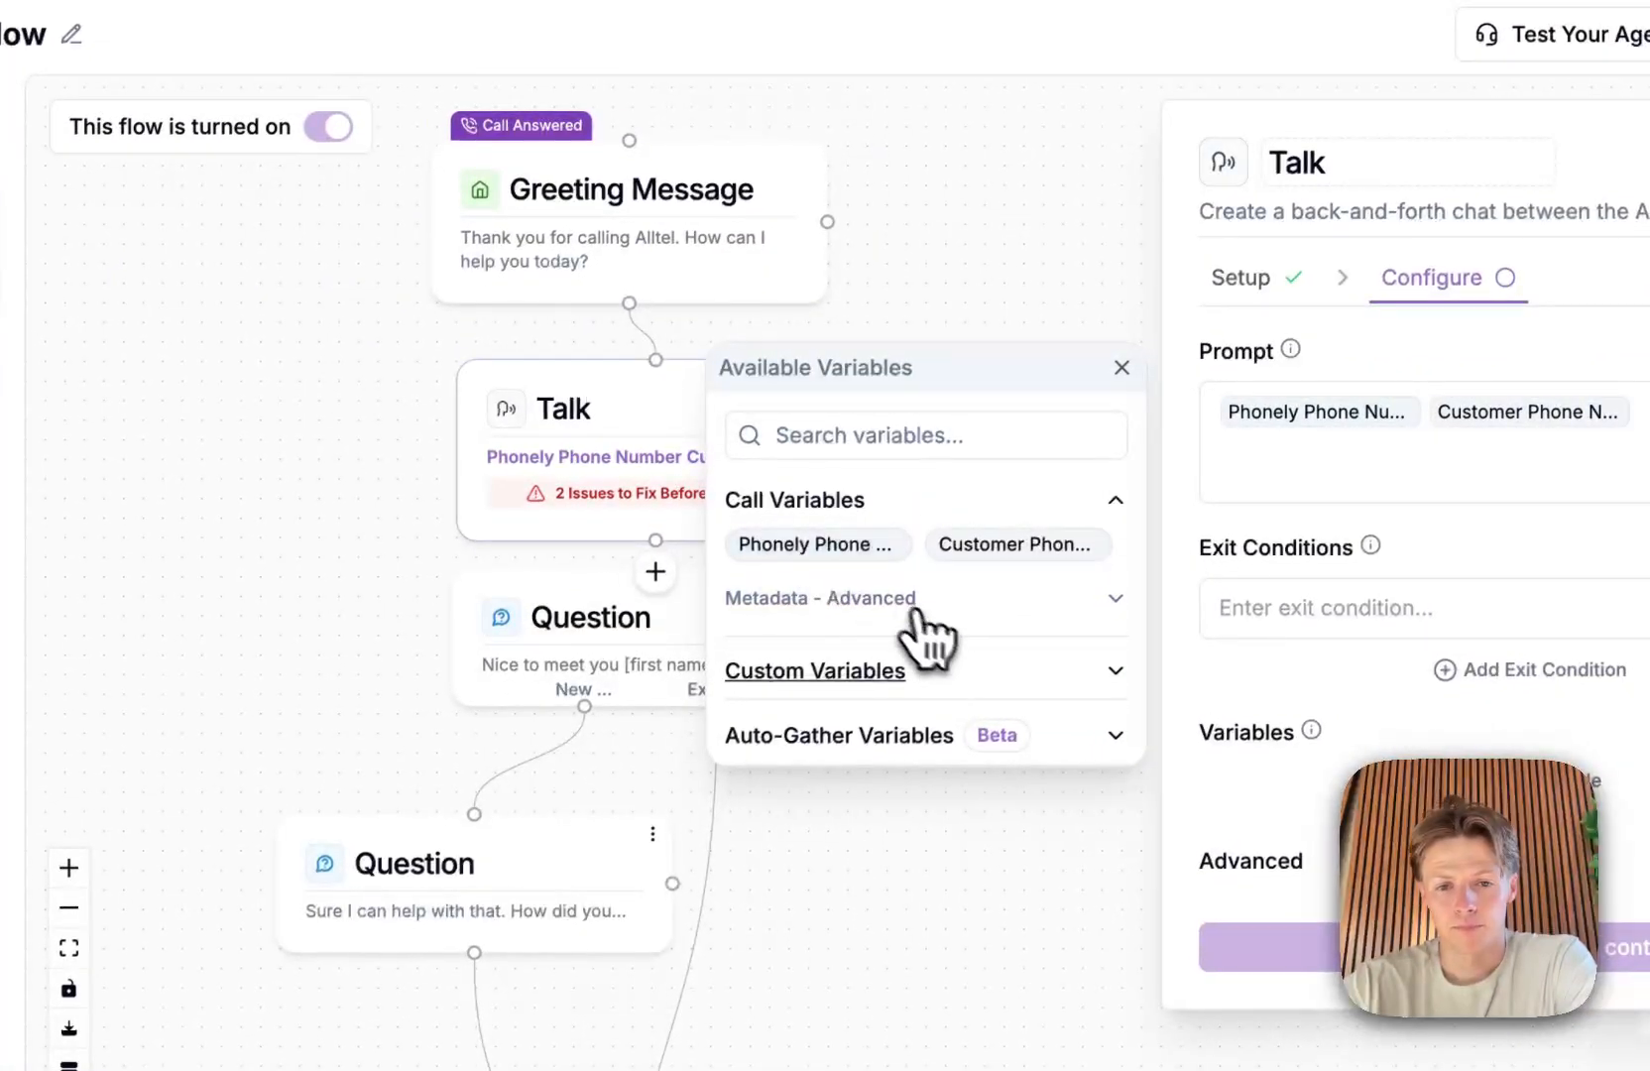
Step: Create a custom variable named api_key and enter the API key as its value
click(975, 674)
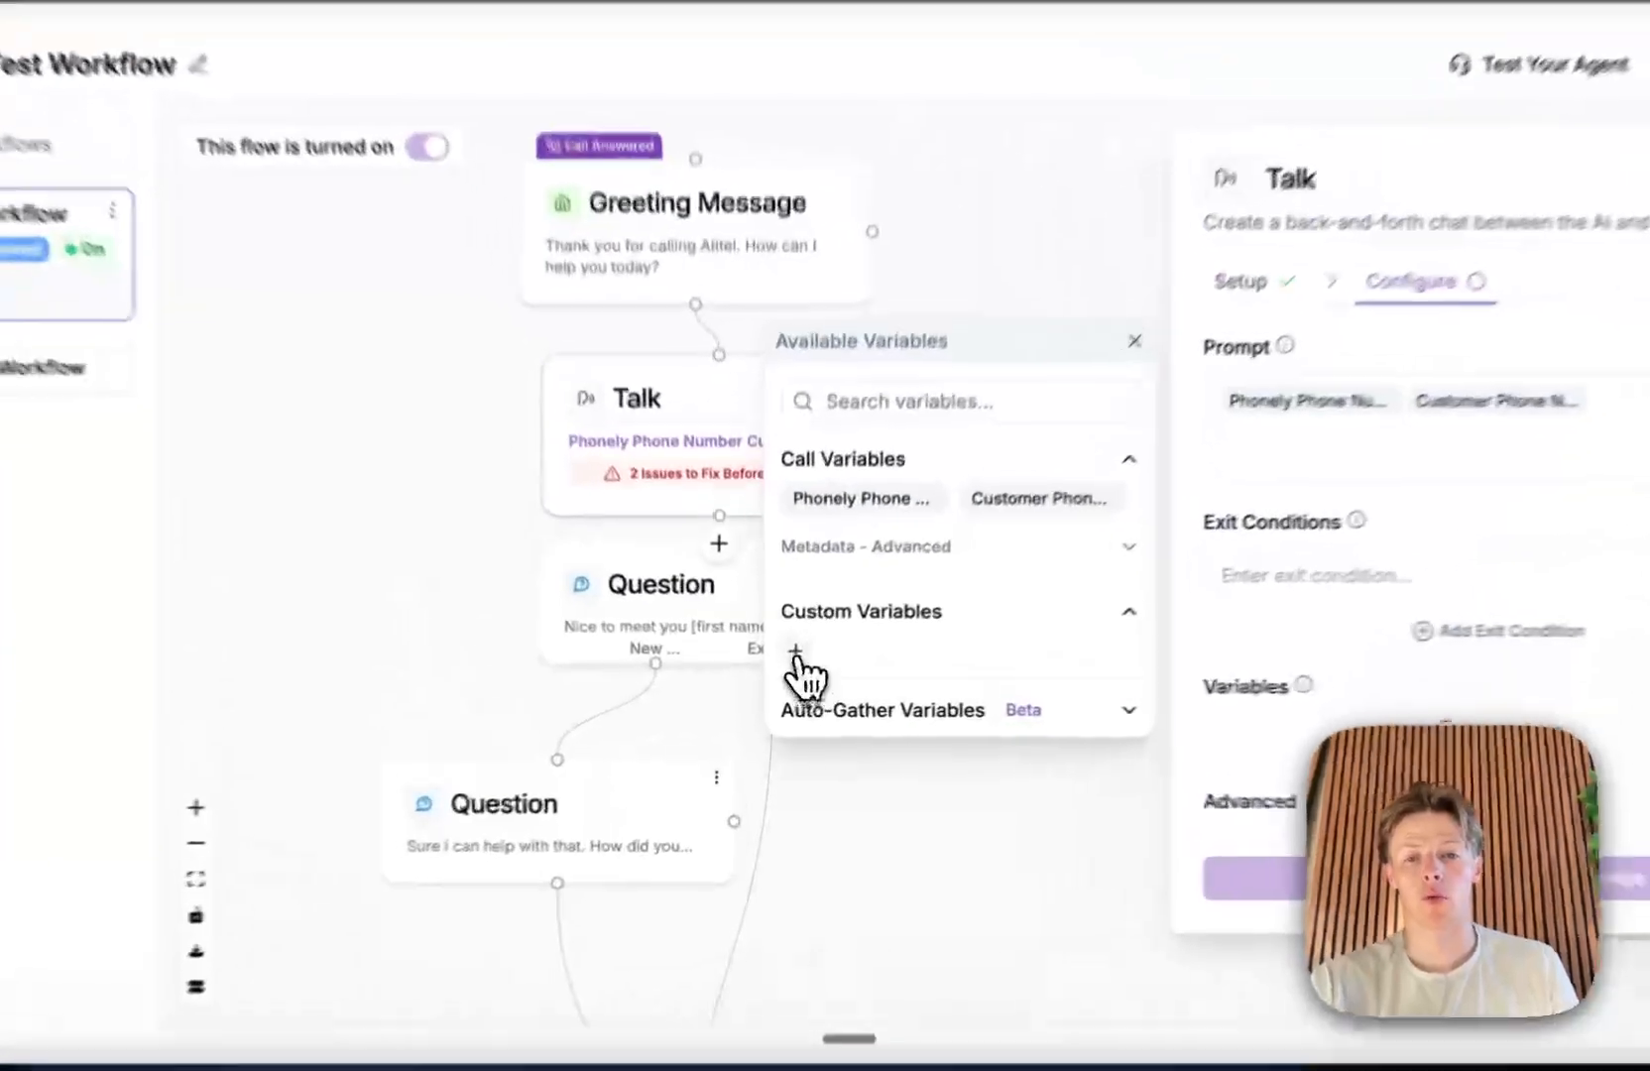
click(789, 672)
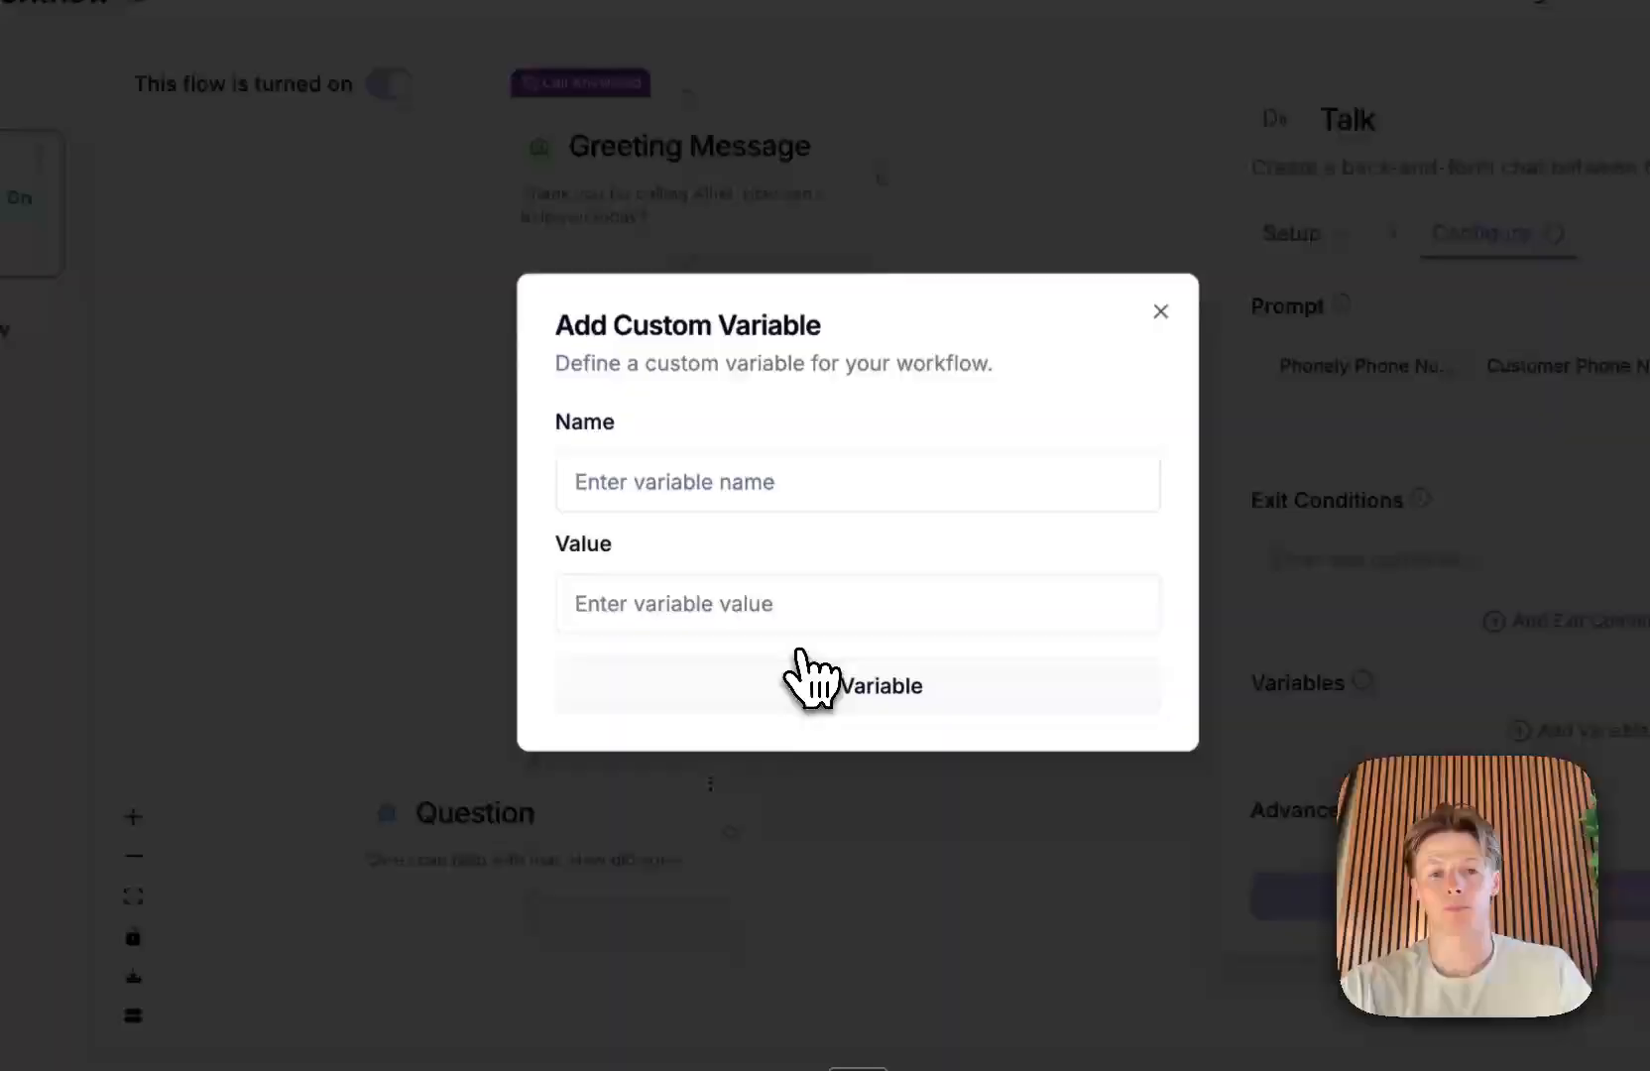
click(803, 578)
text(api_k)
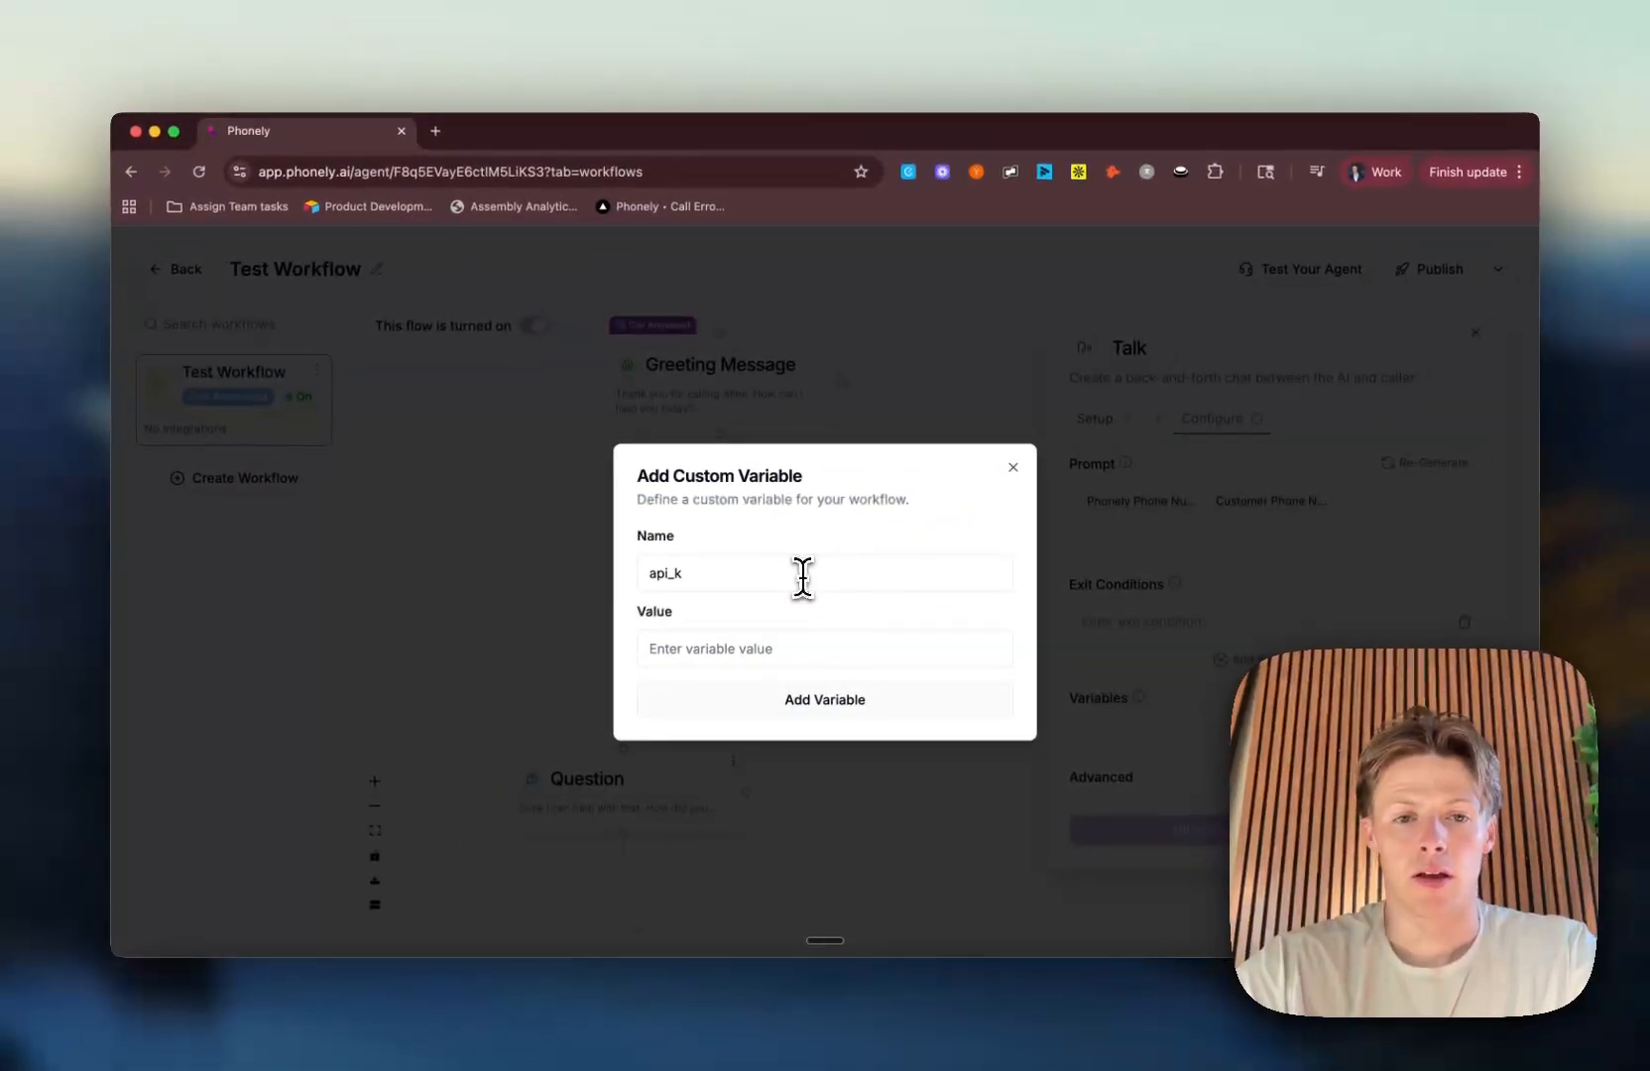
text(ey)
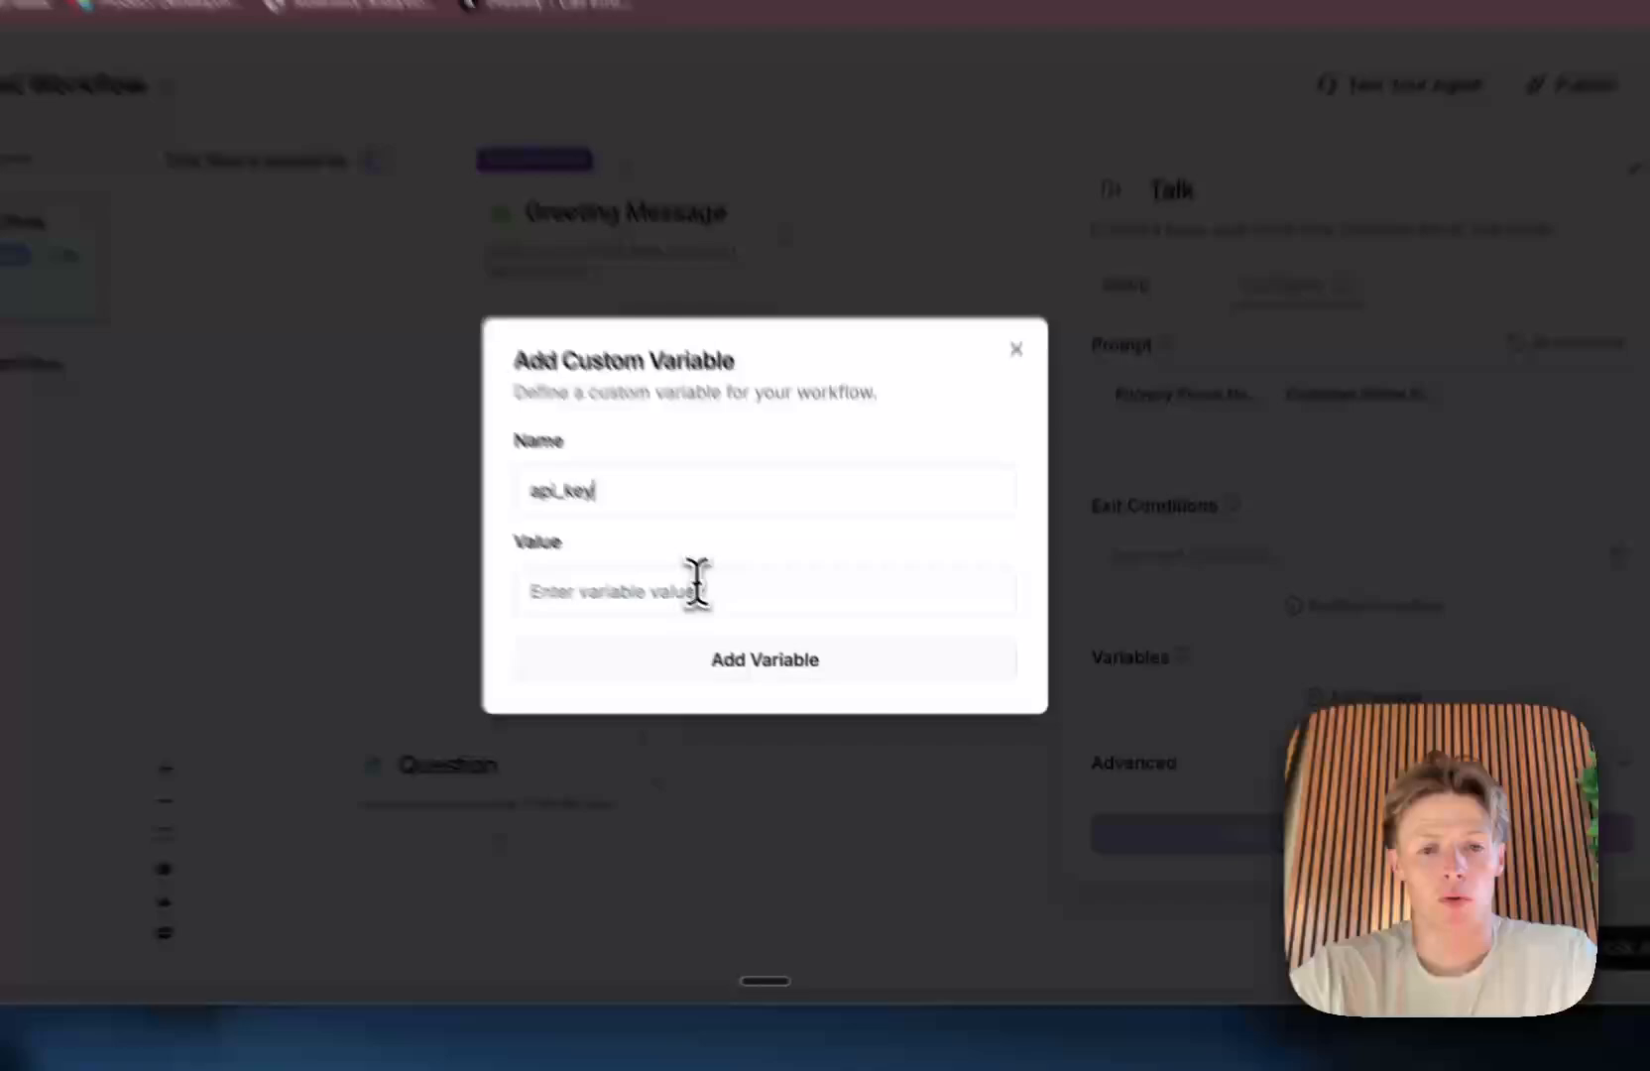
click(698, 587)
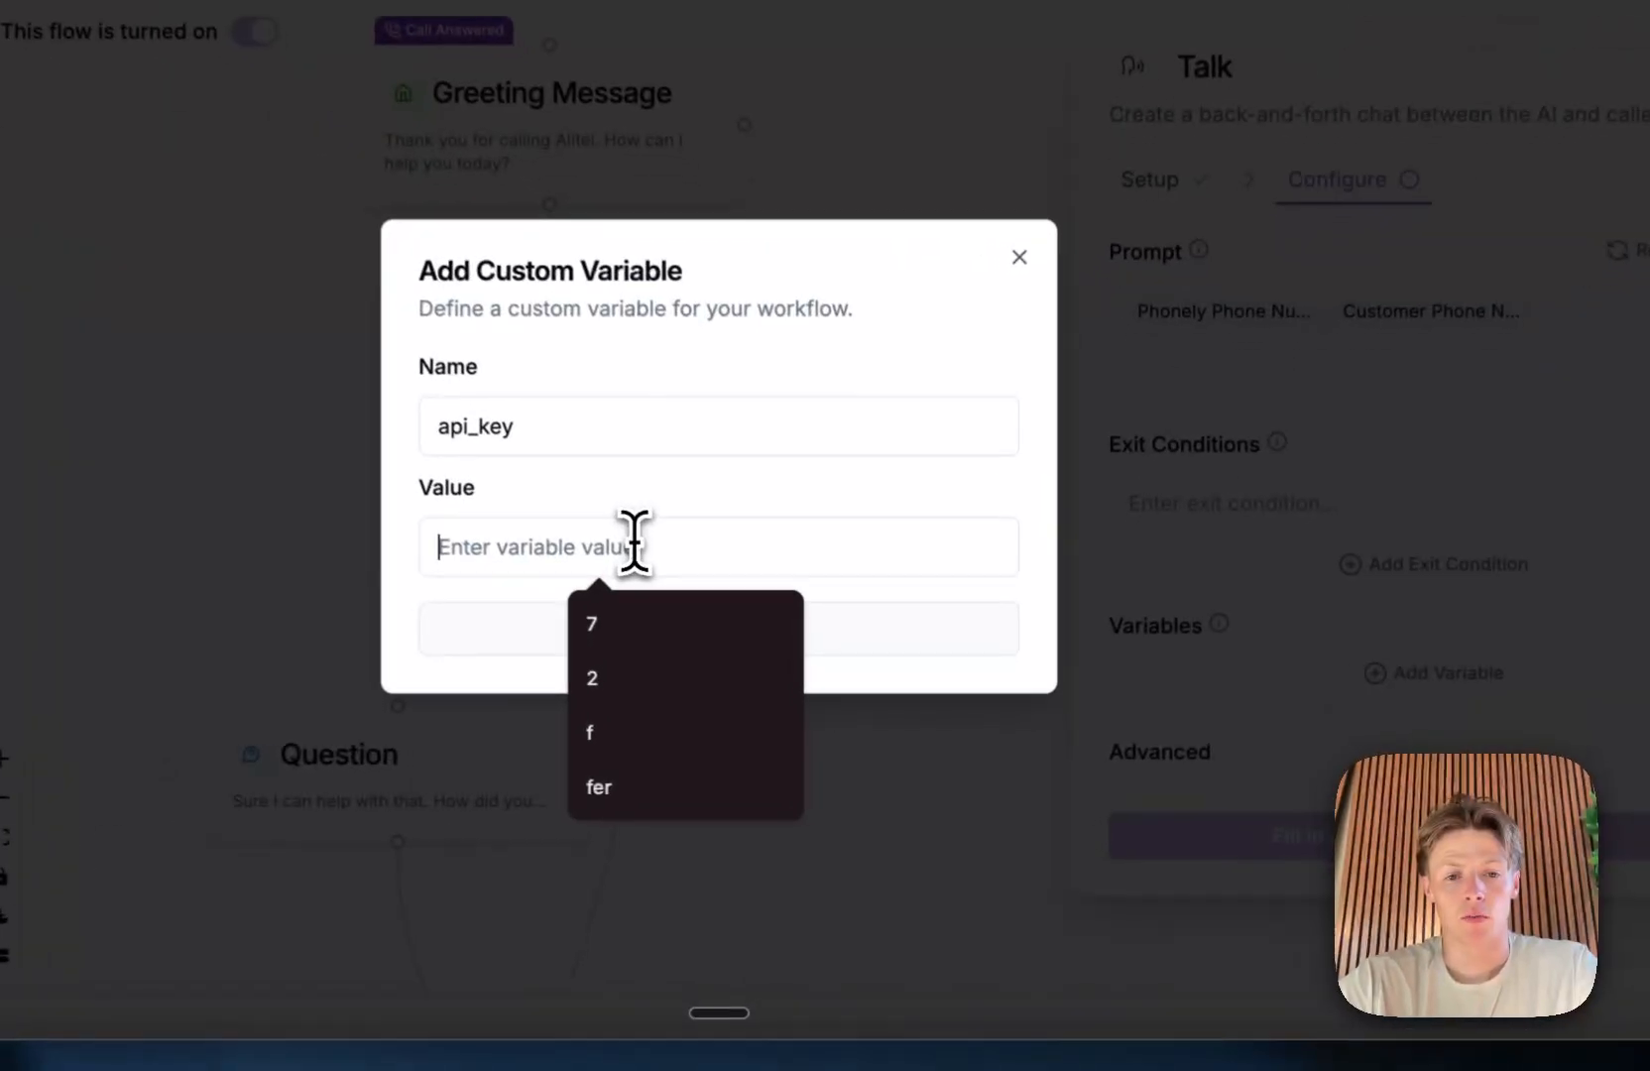
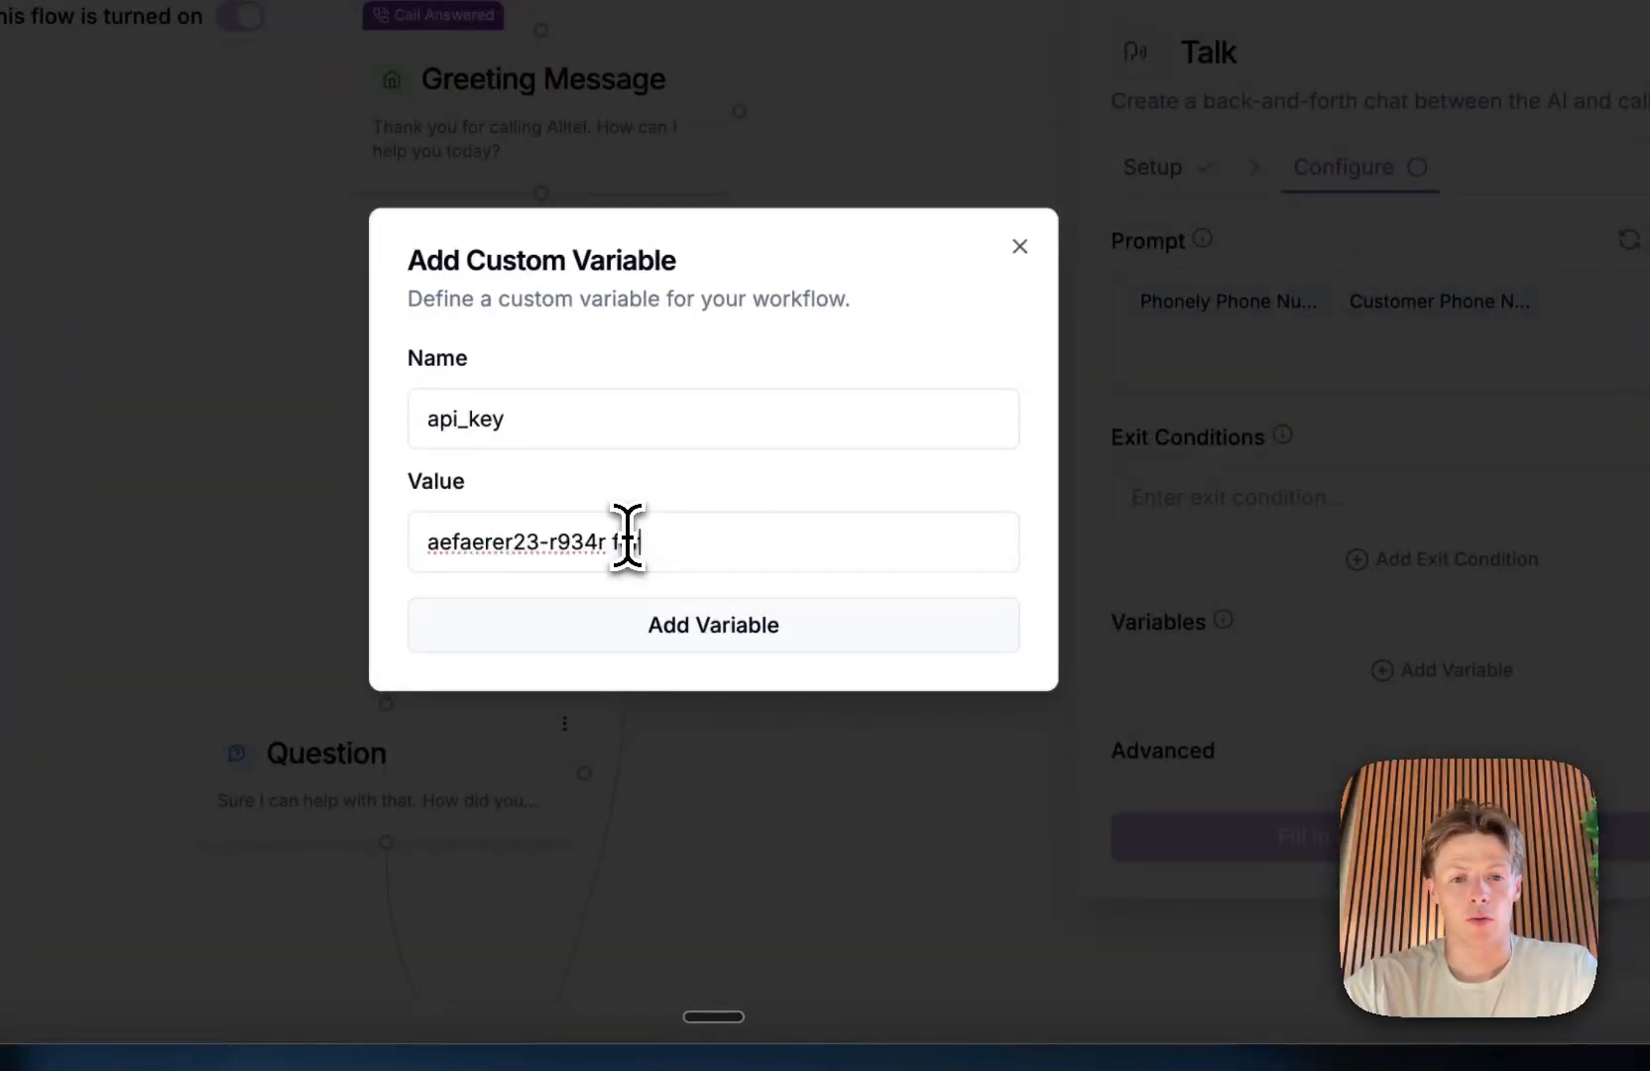
click(621, 630)
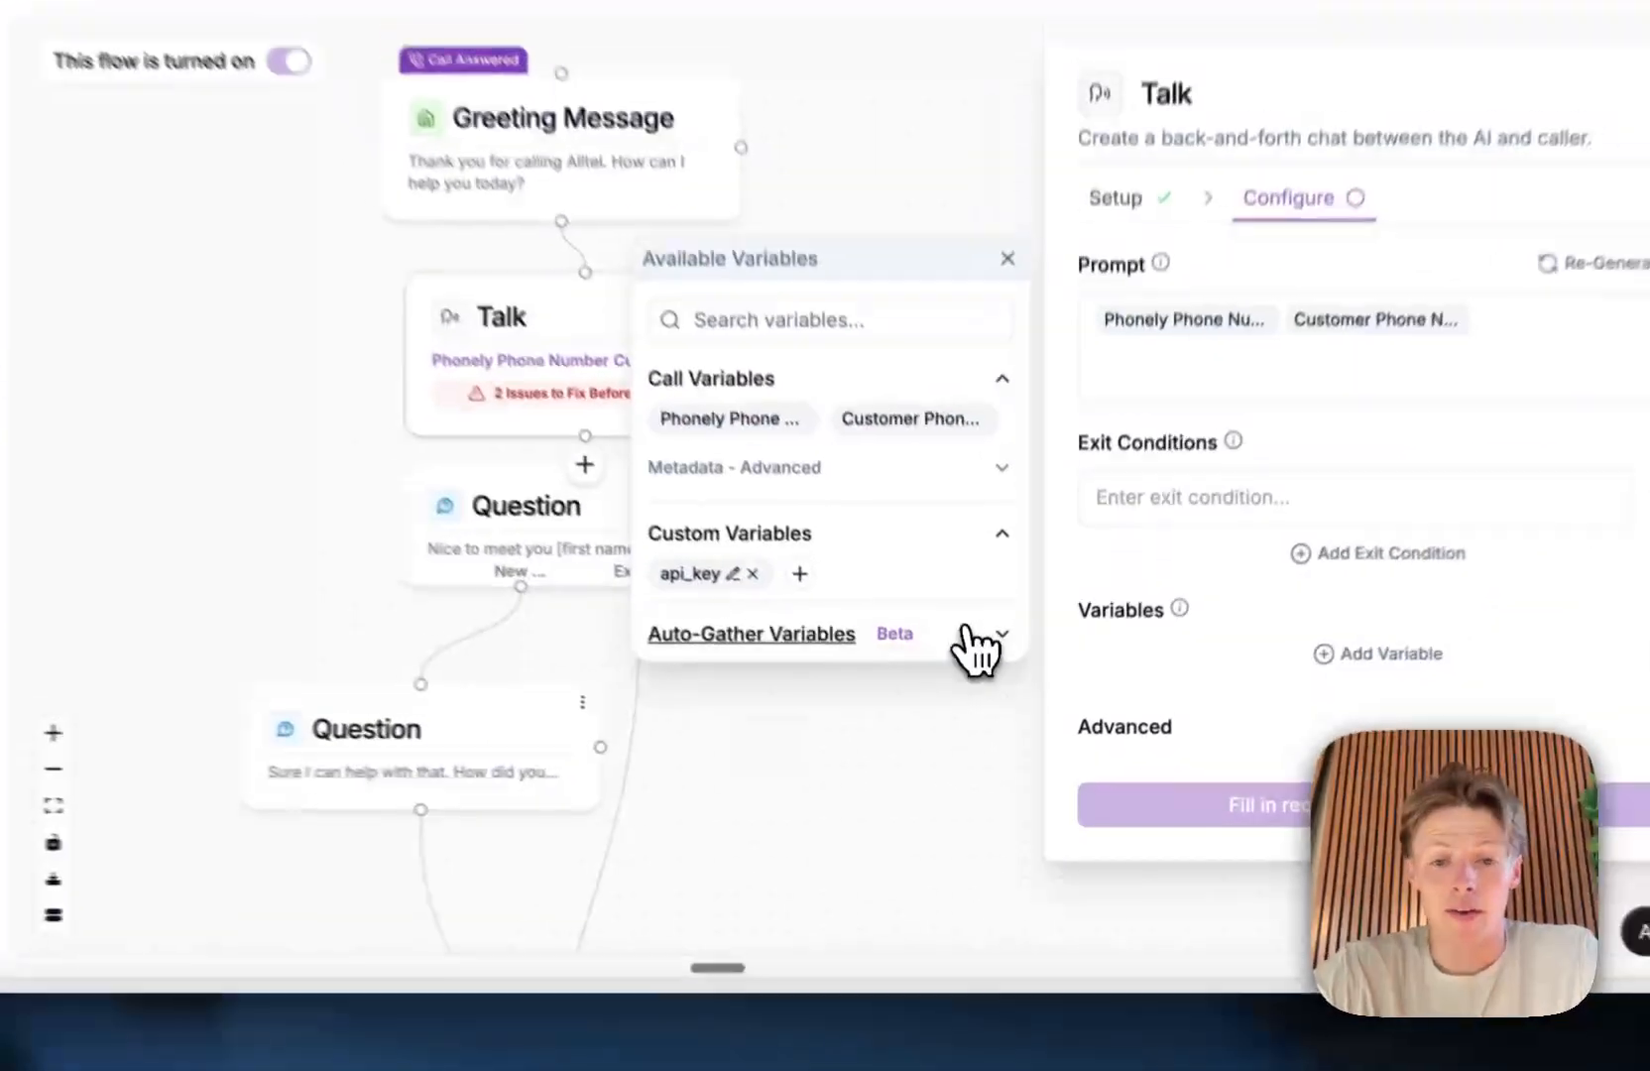
Step: View the auto-gather variables section and close the Talk block's settings
click(952, 696)
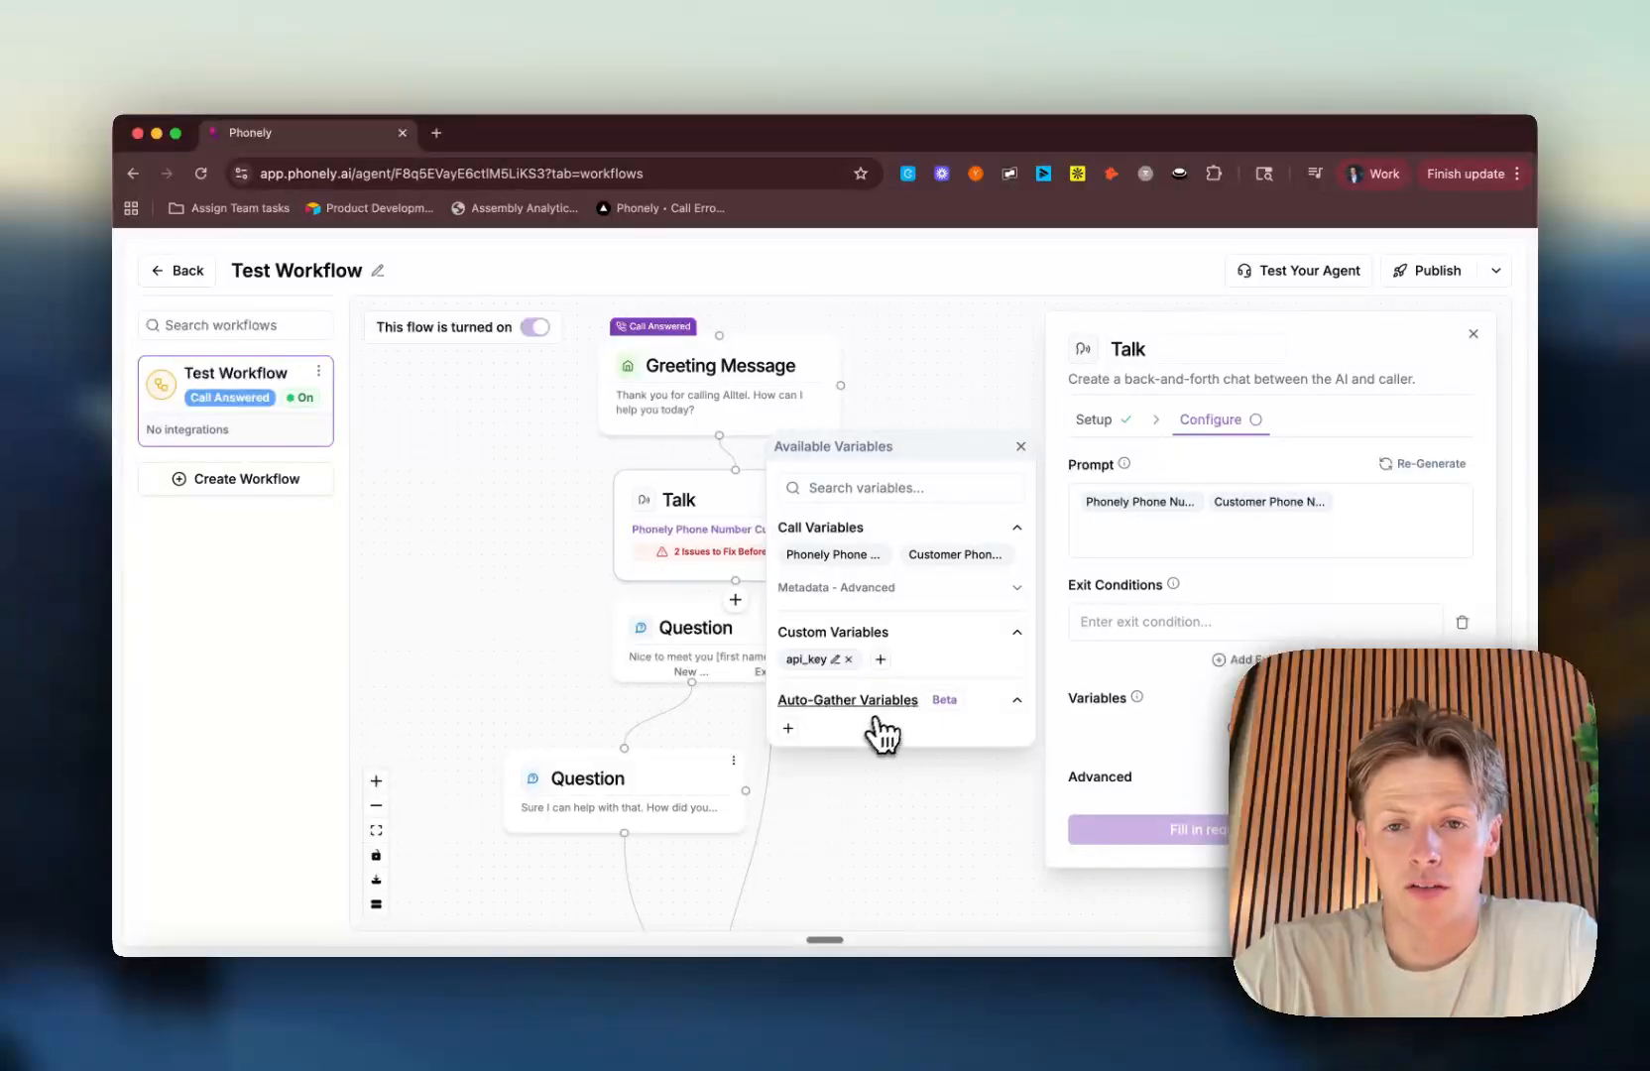
click(1473, 334)
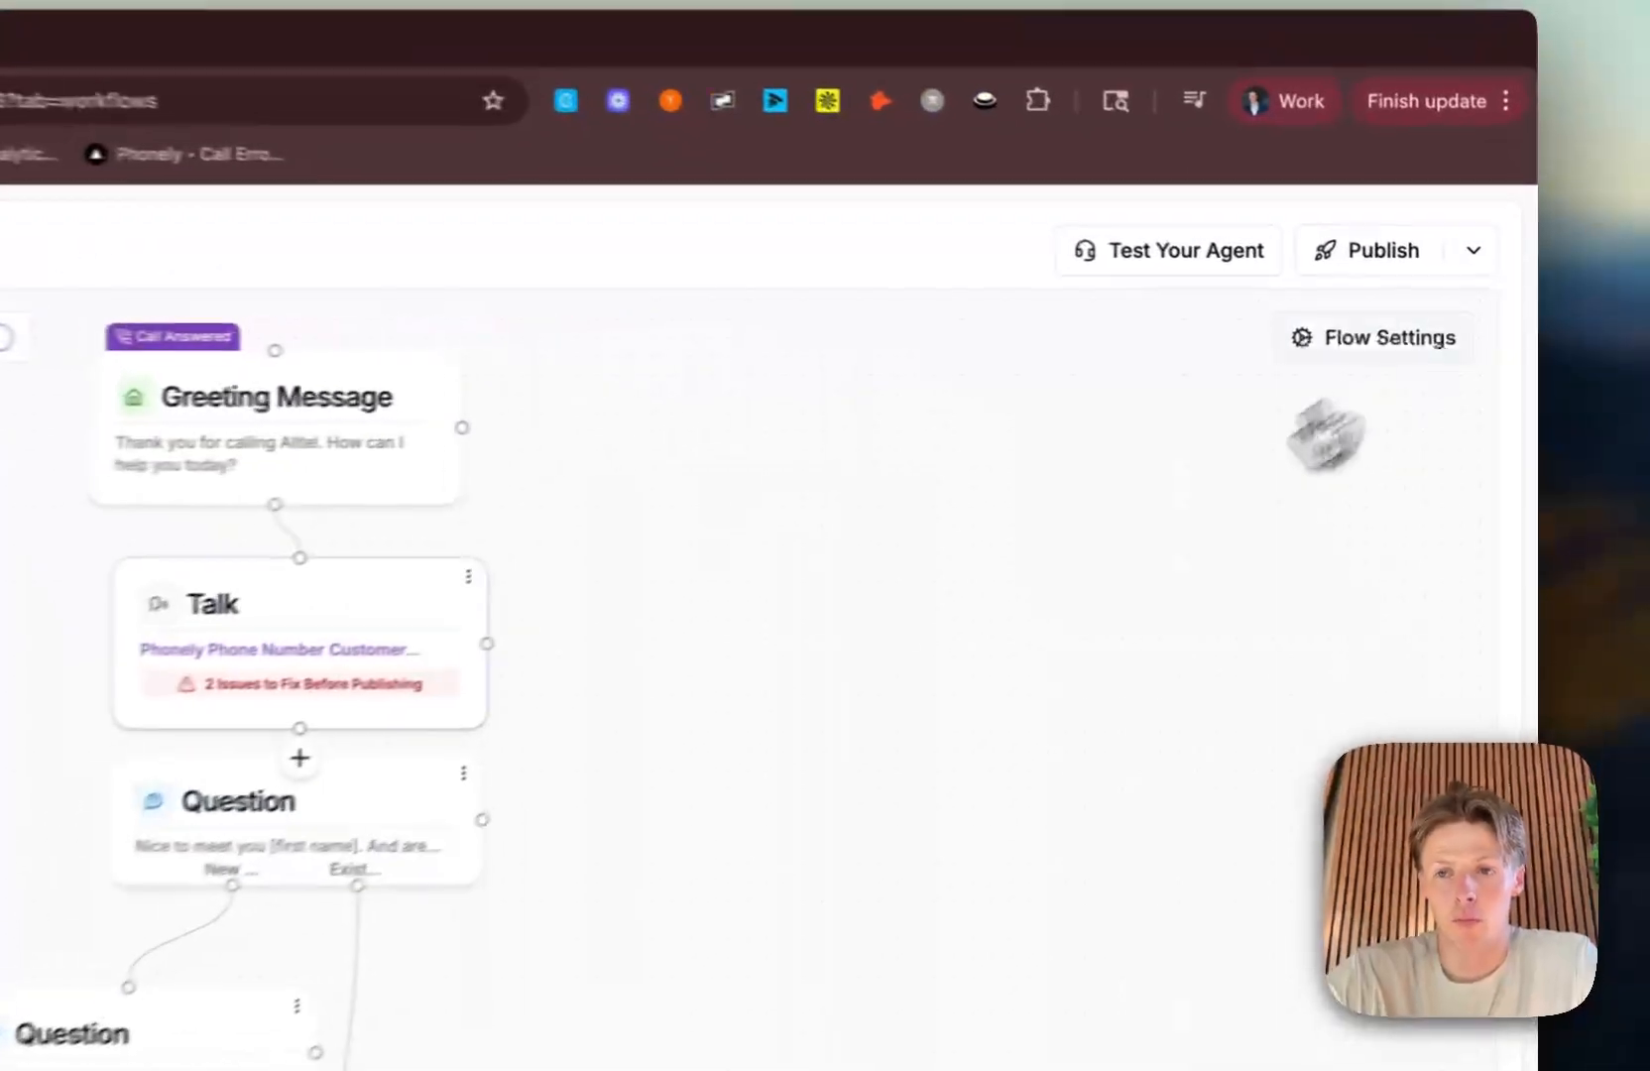
Step: Move the Greeting Message and Talk blocks up the canvas to open space above the Question block
scroll(972, 496, down, 3)
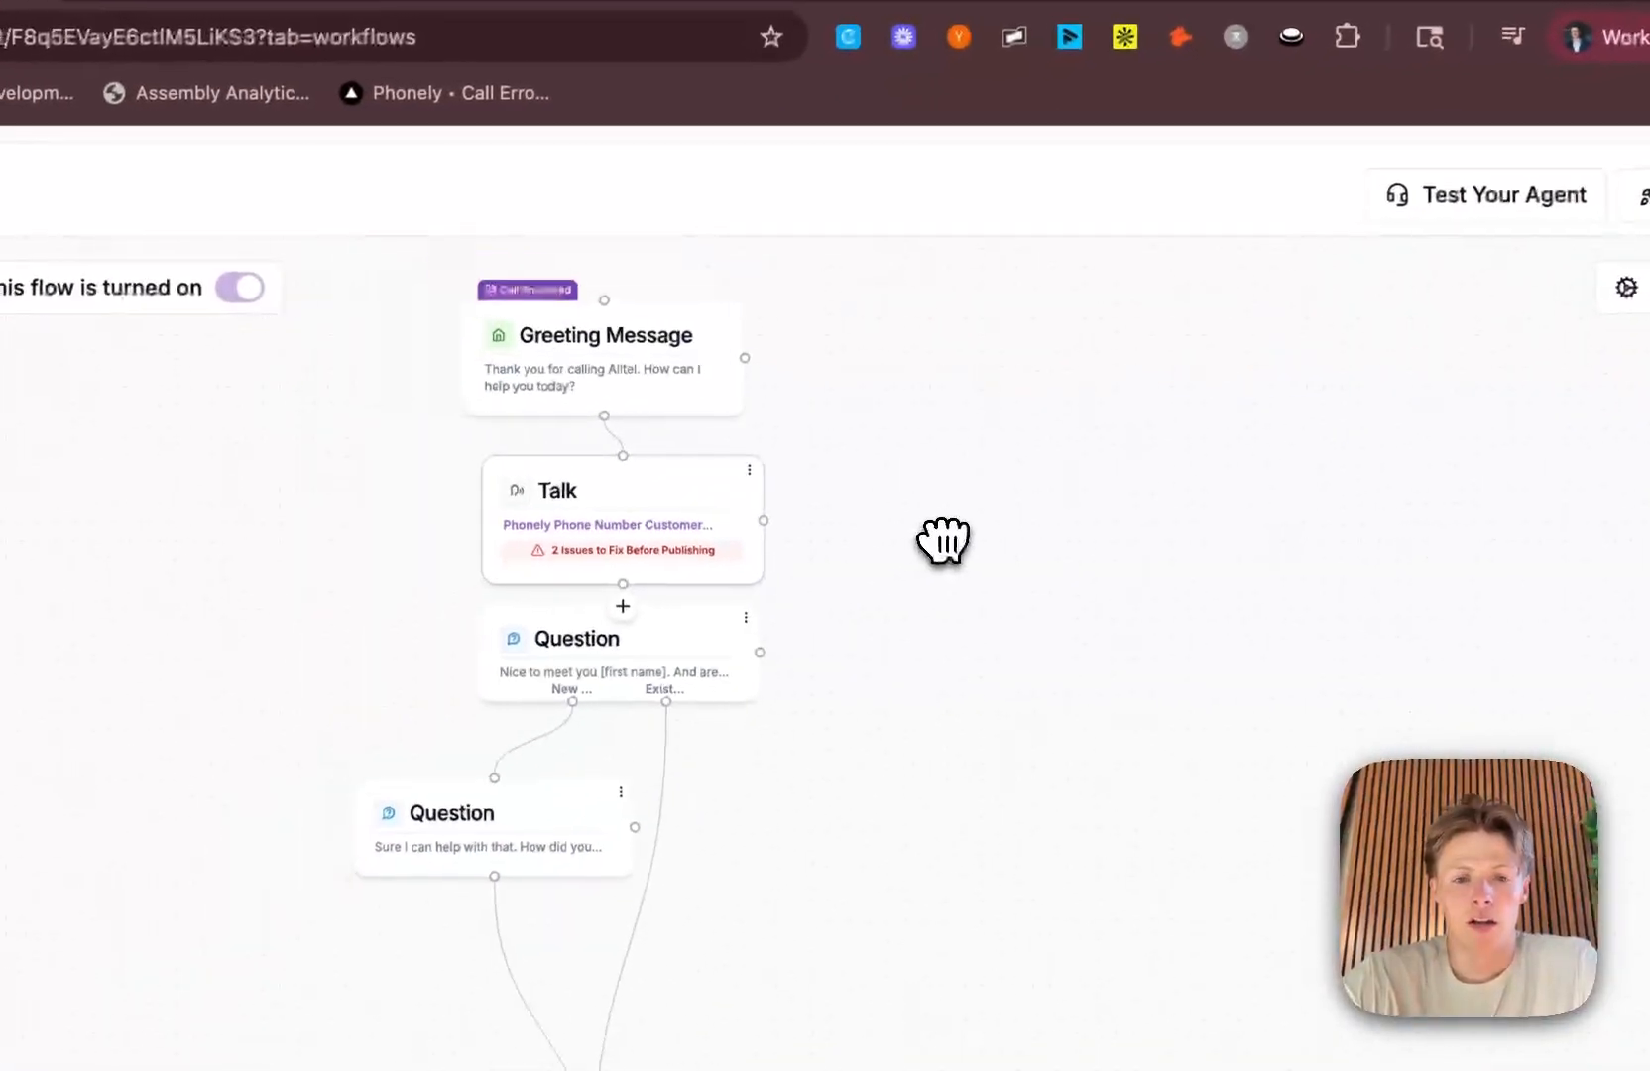
drag(667, 368, 619, 251)
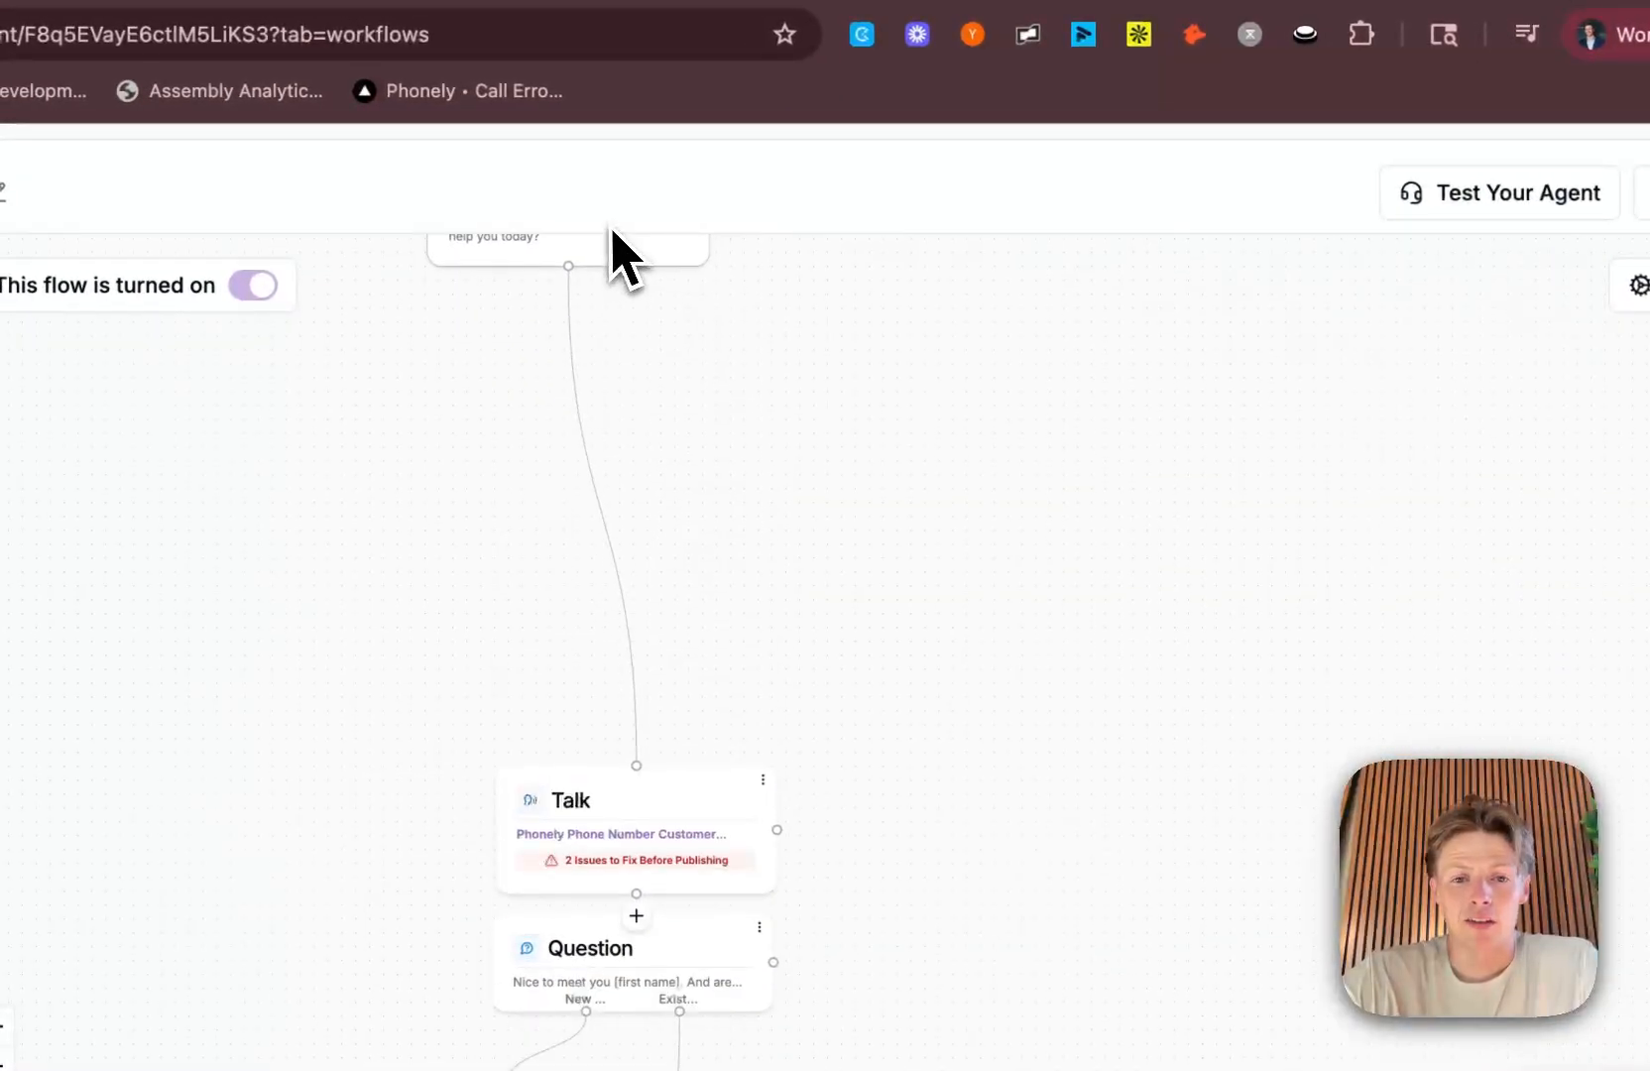
drag(796, 722, 728, 298)
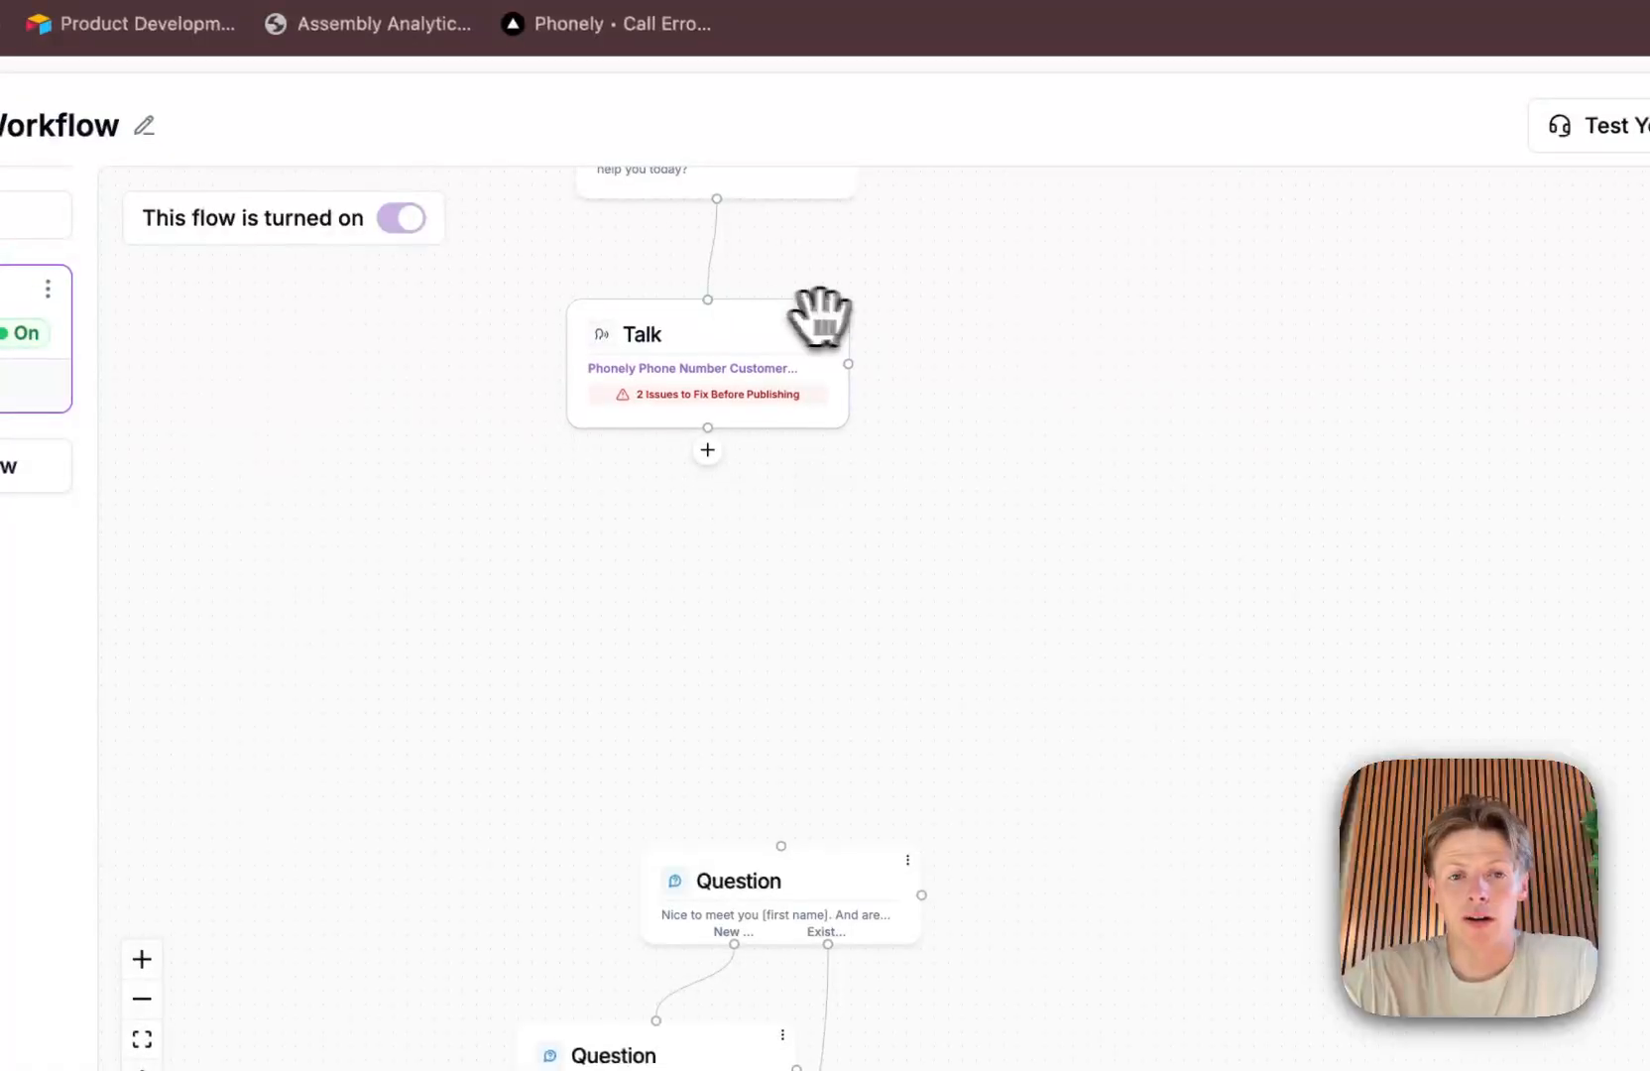
Step: Add an API Request block after the Talk block and place it between the Talk and Question blocks
drag(907, 322, 894, 452)
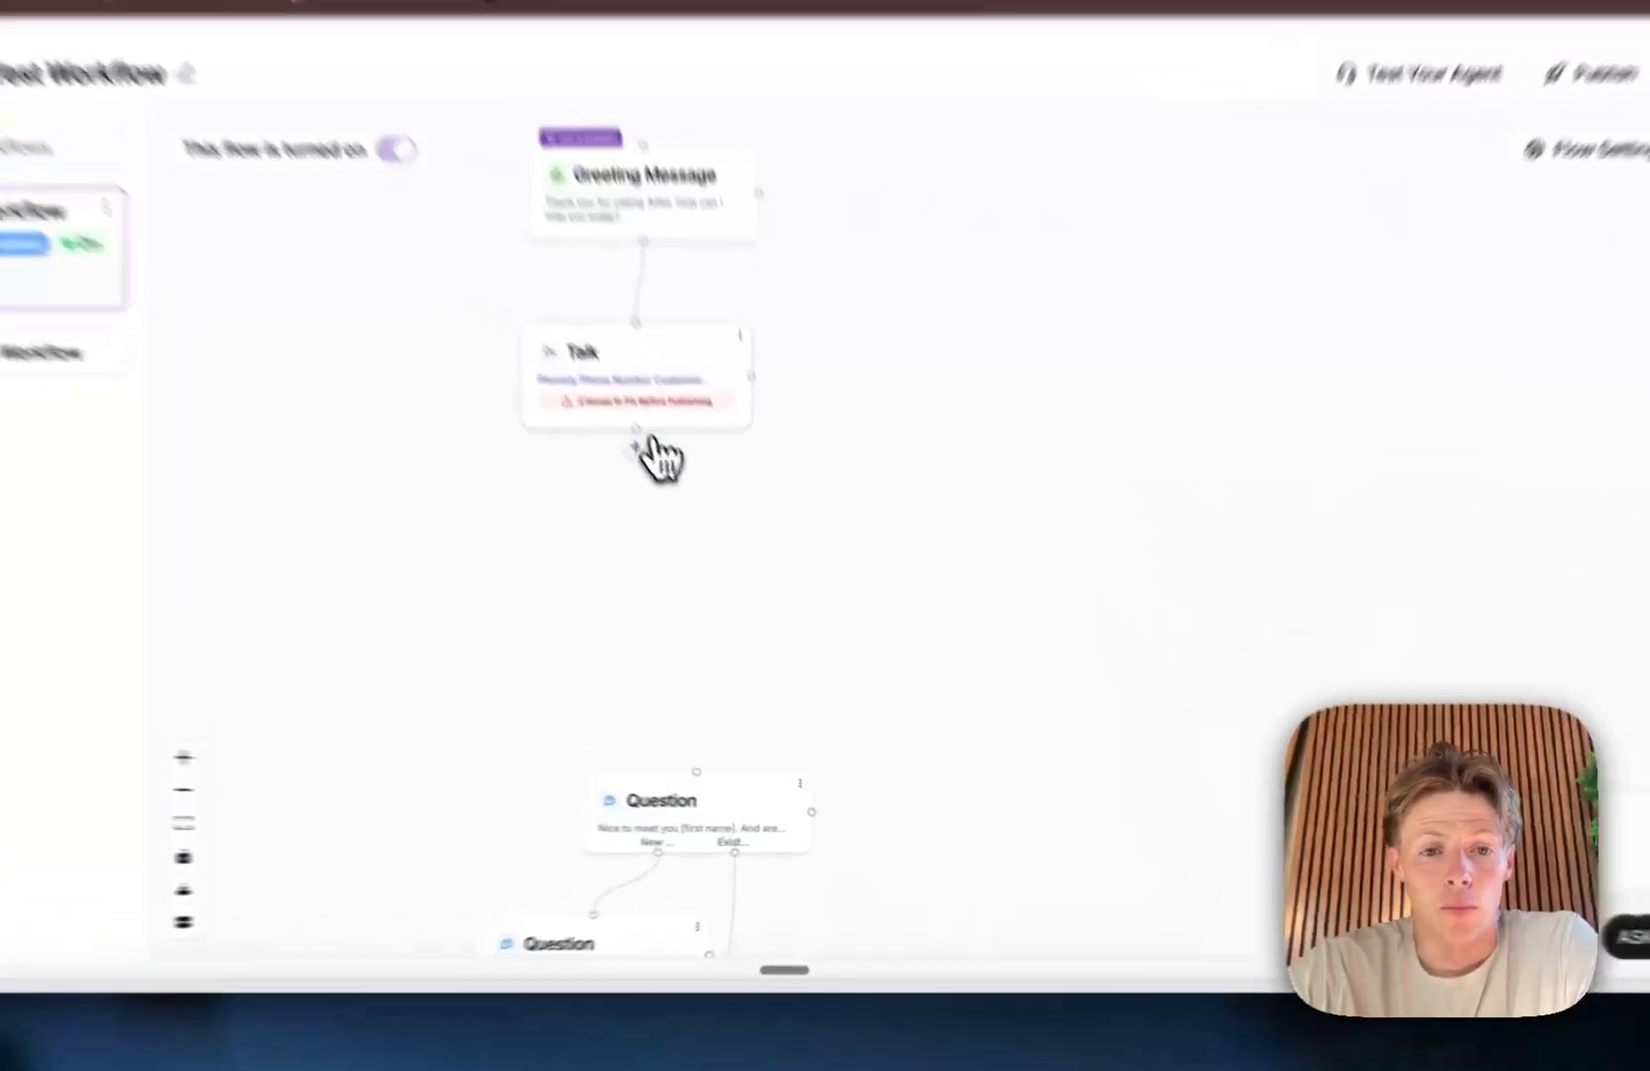
click(714, 548)
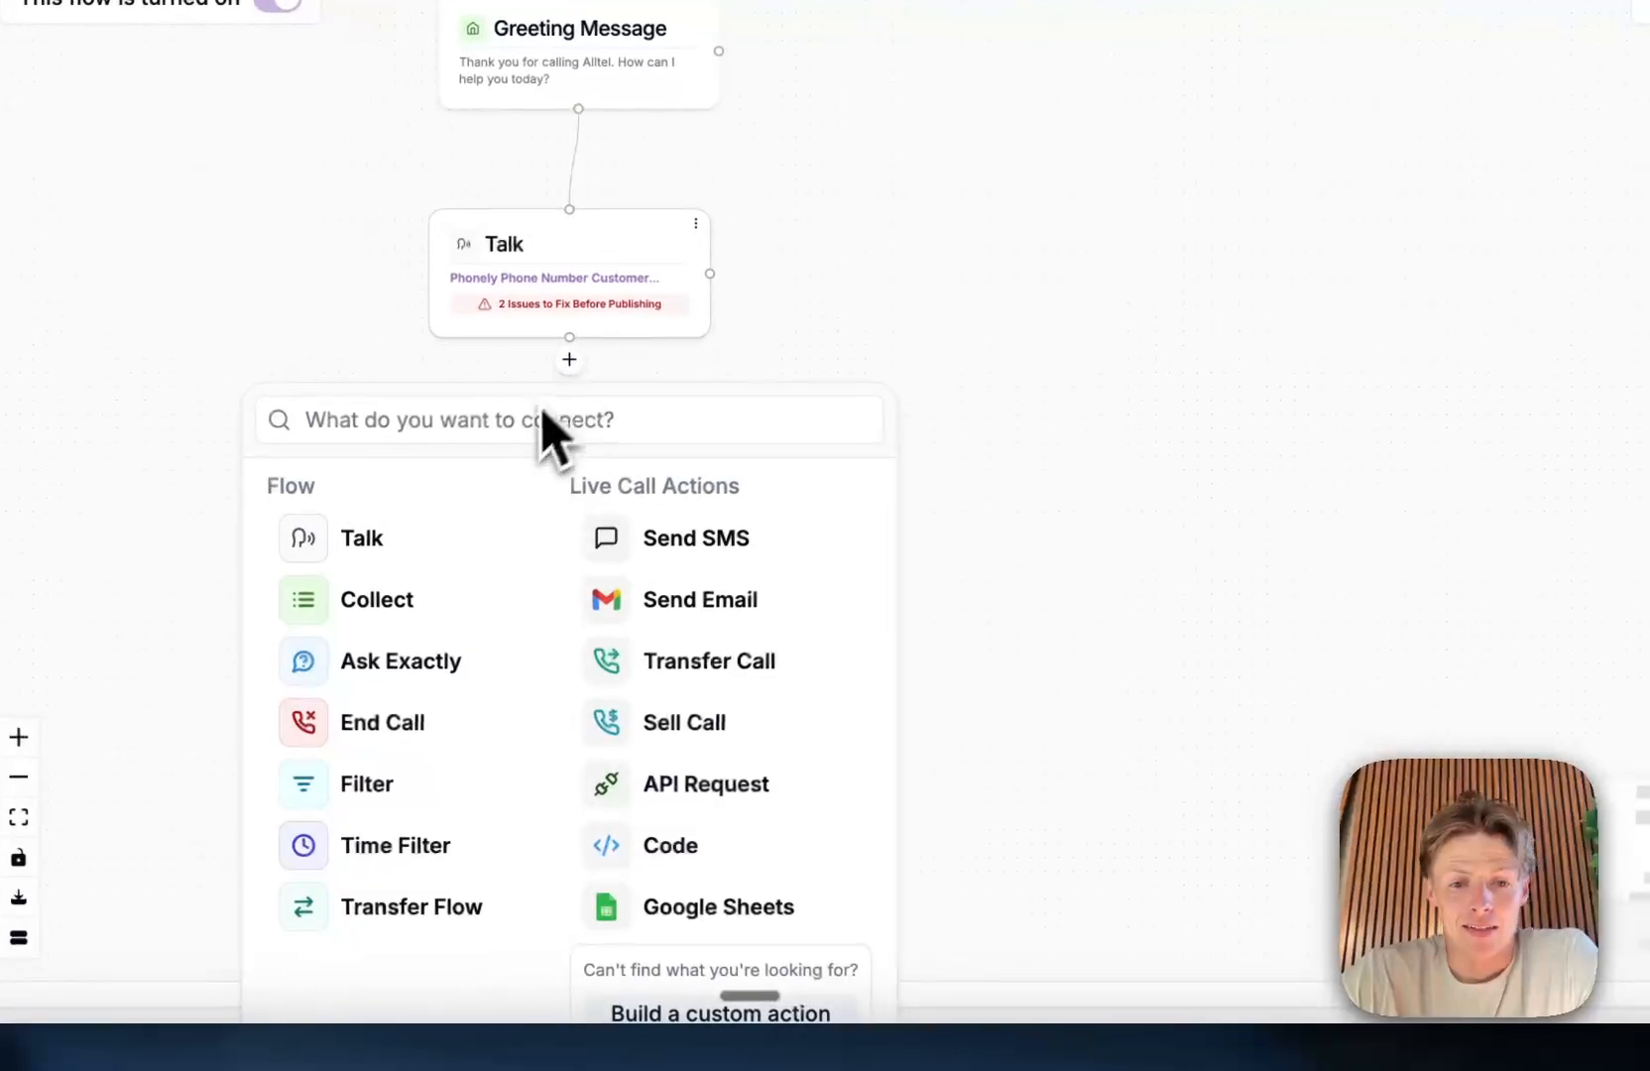
click(697, 784)
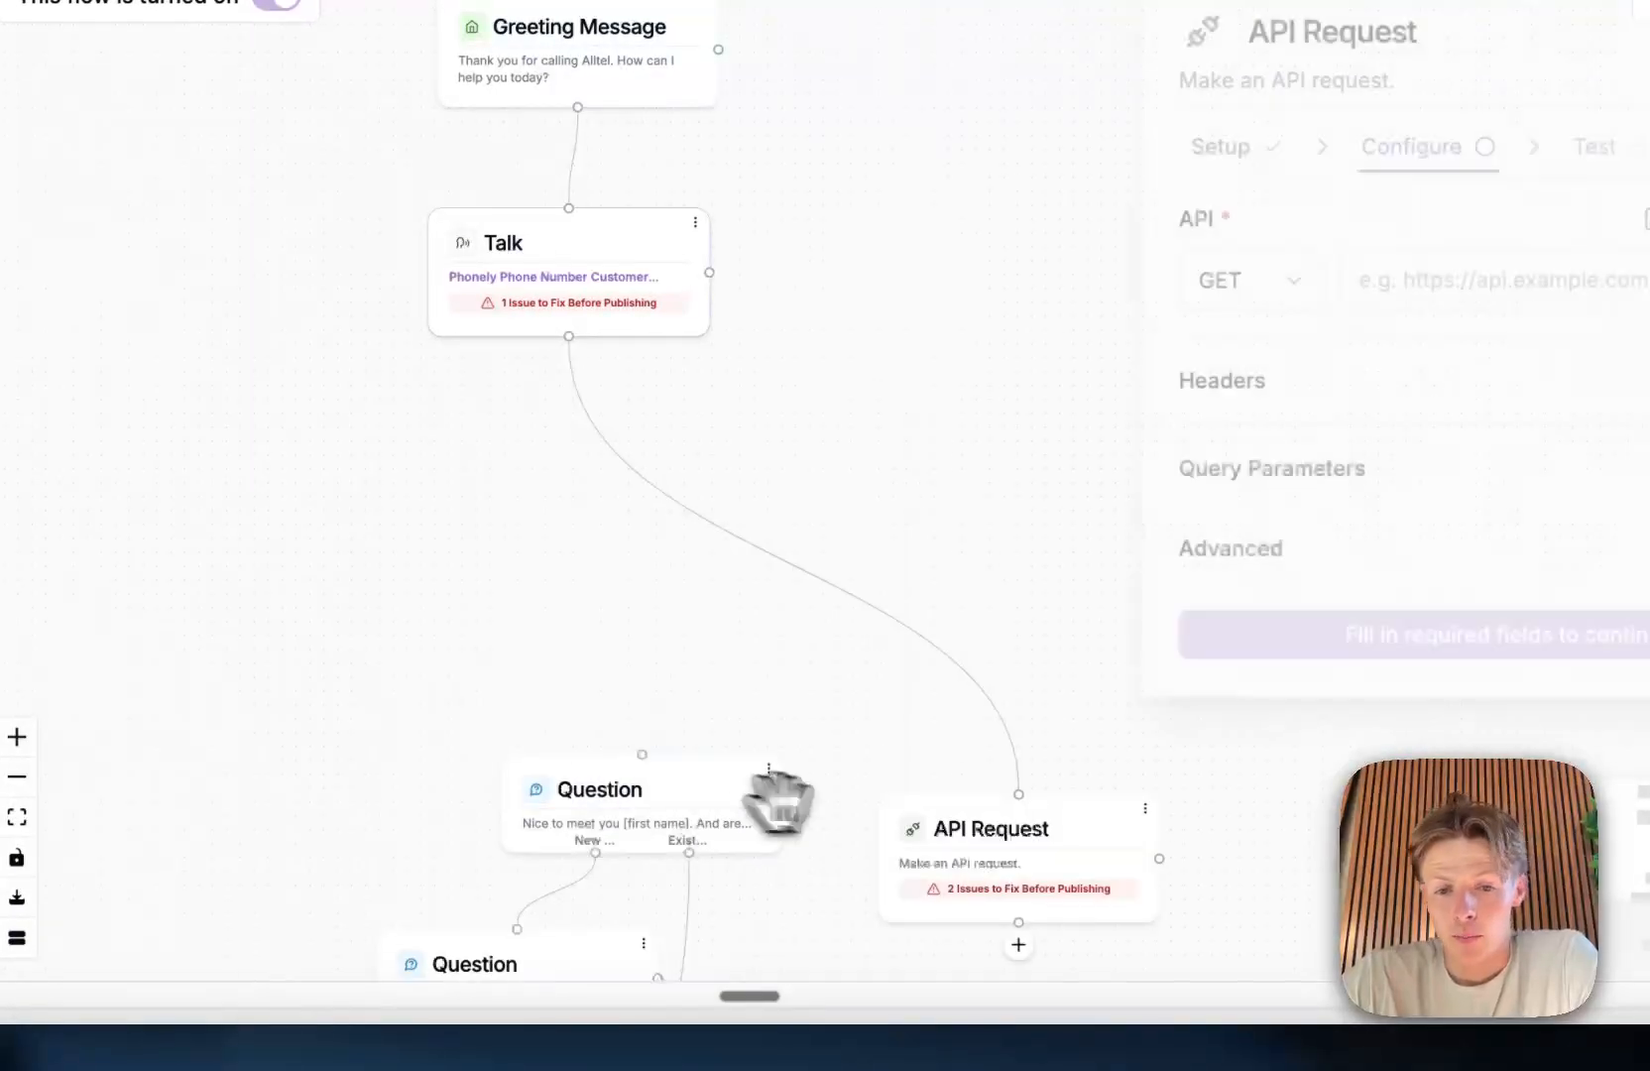
drag(1011, 828, 669, 492)
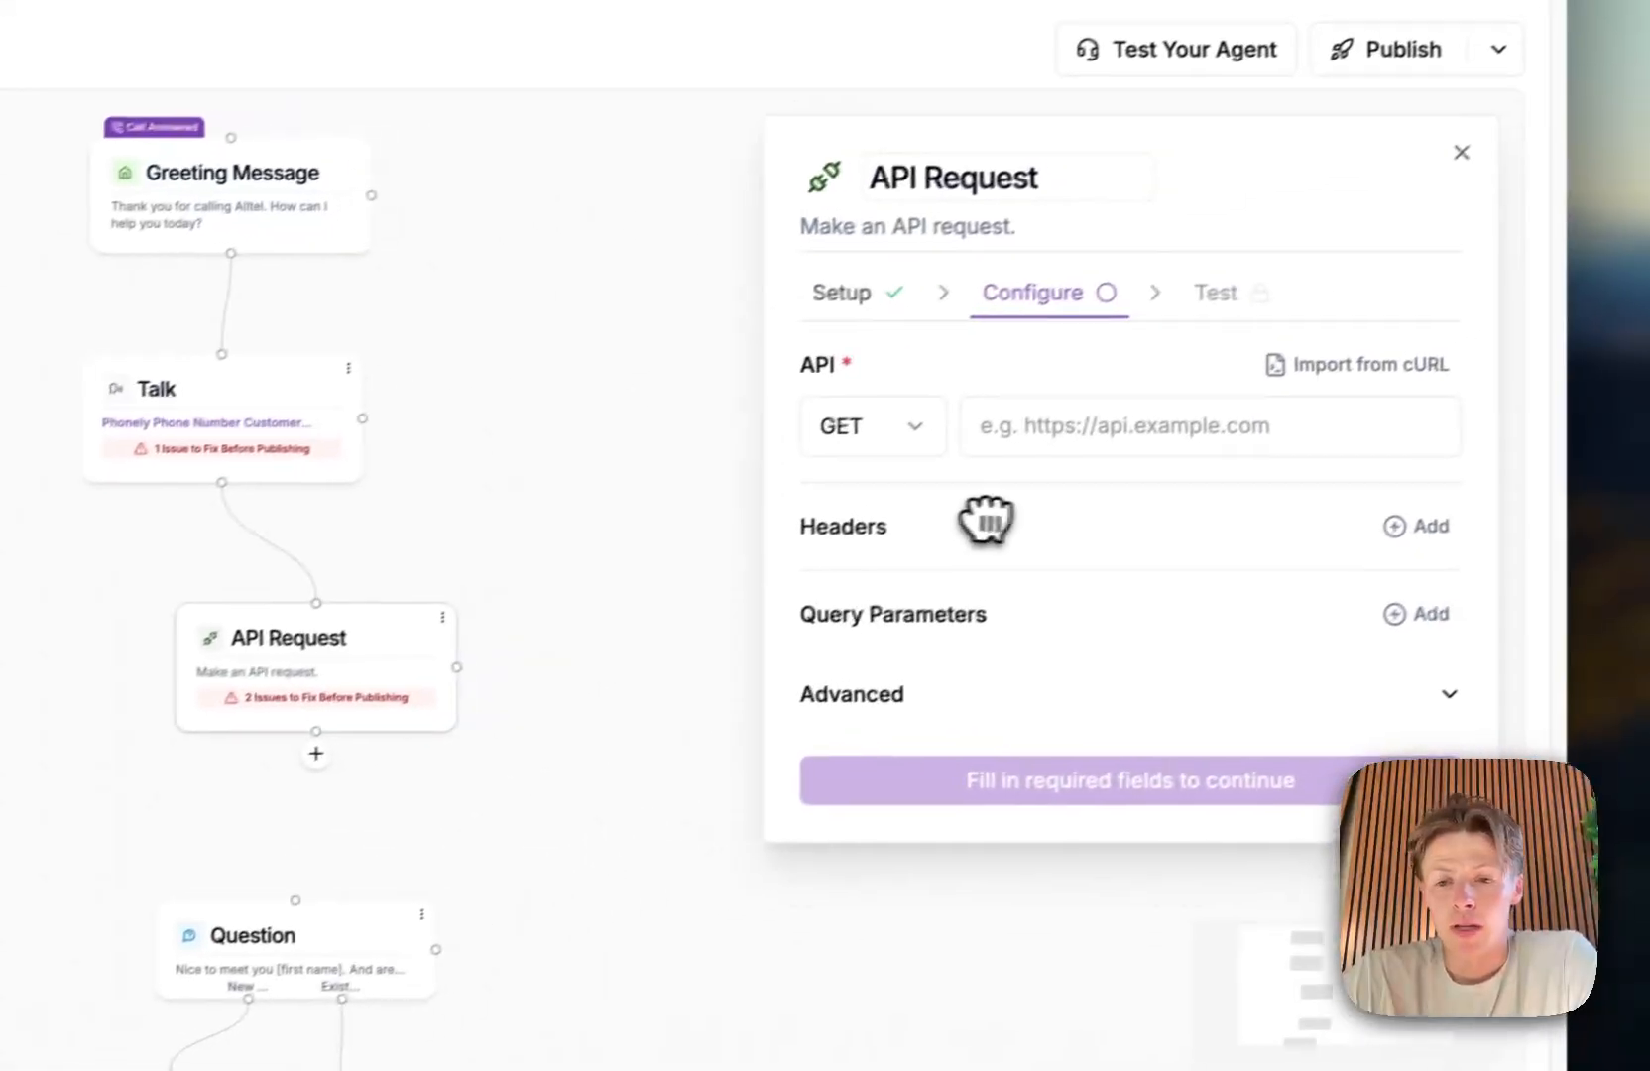
Step: Add a header with the key api_key to the API Request and insert the api_key custom variable as its value
click(1190, 448)
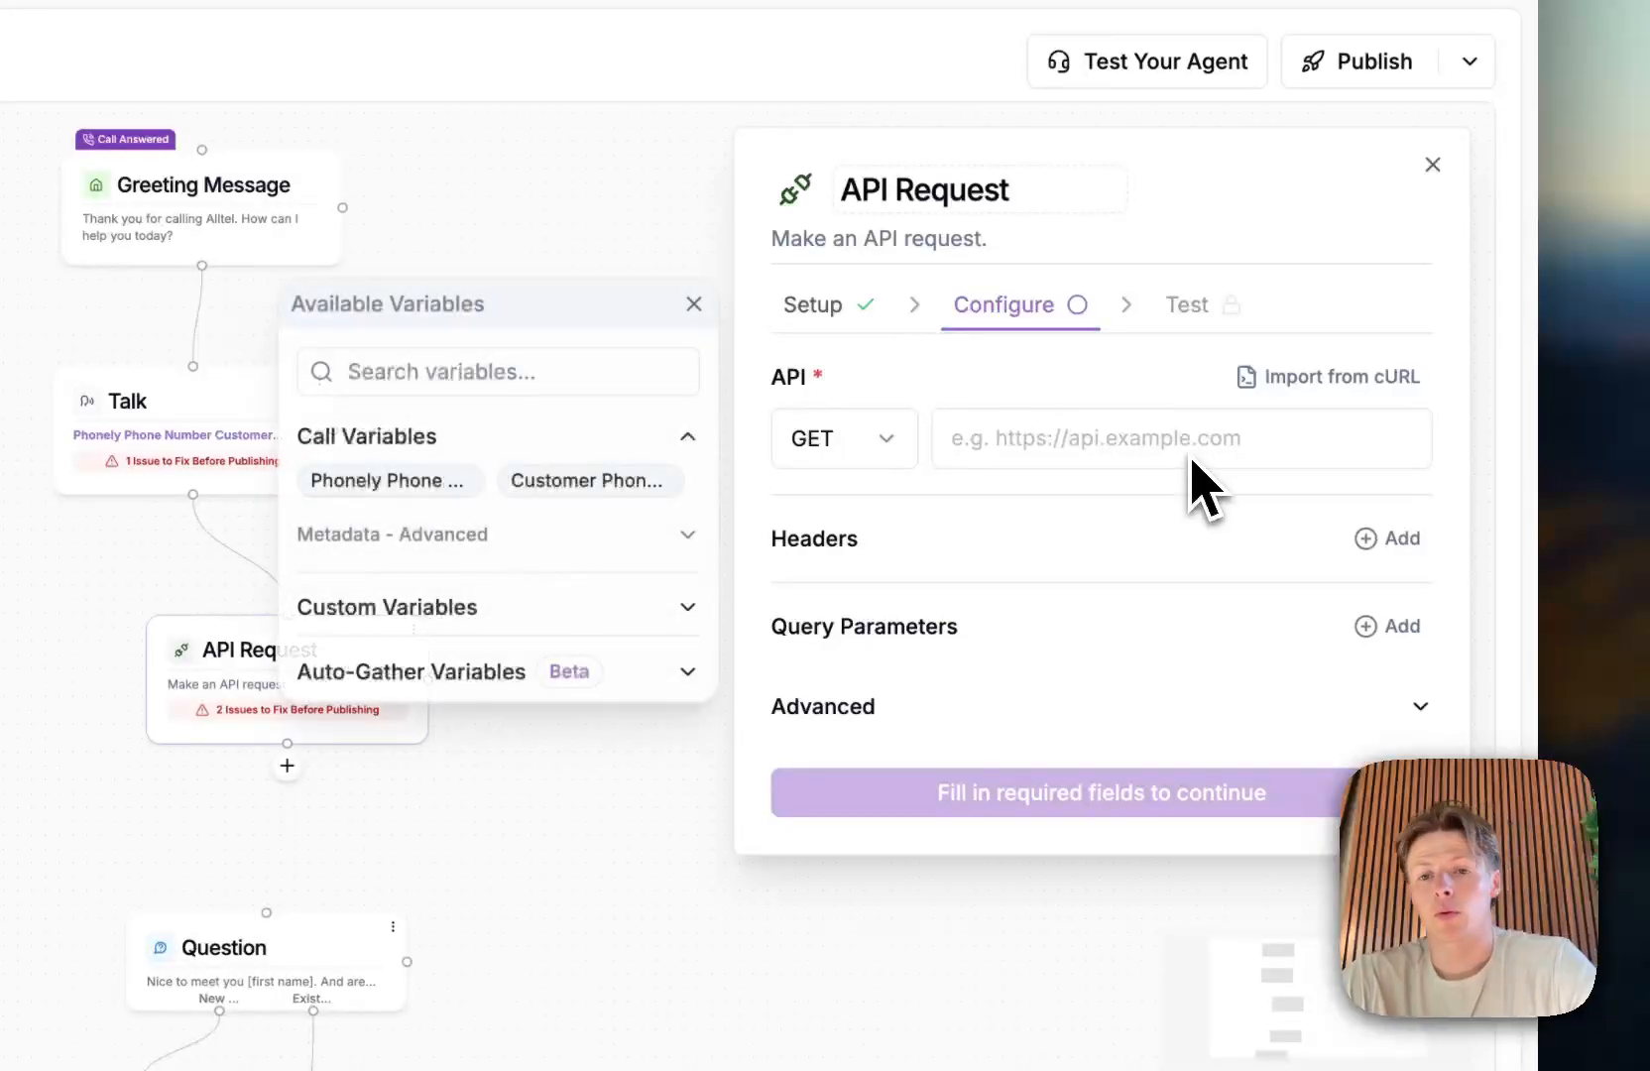
click(1380, 538)
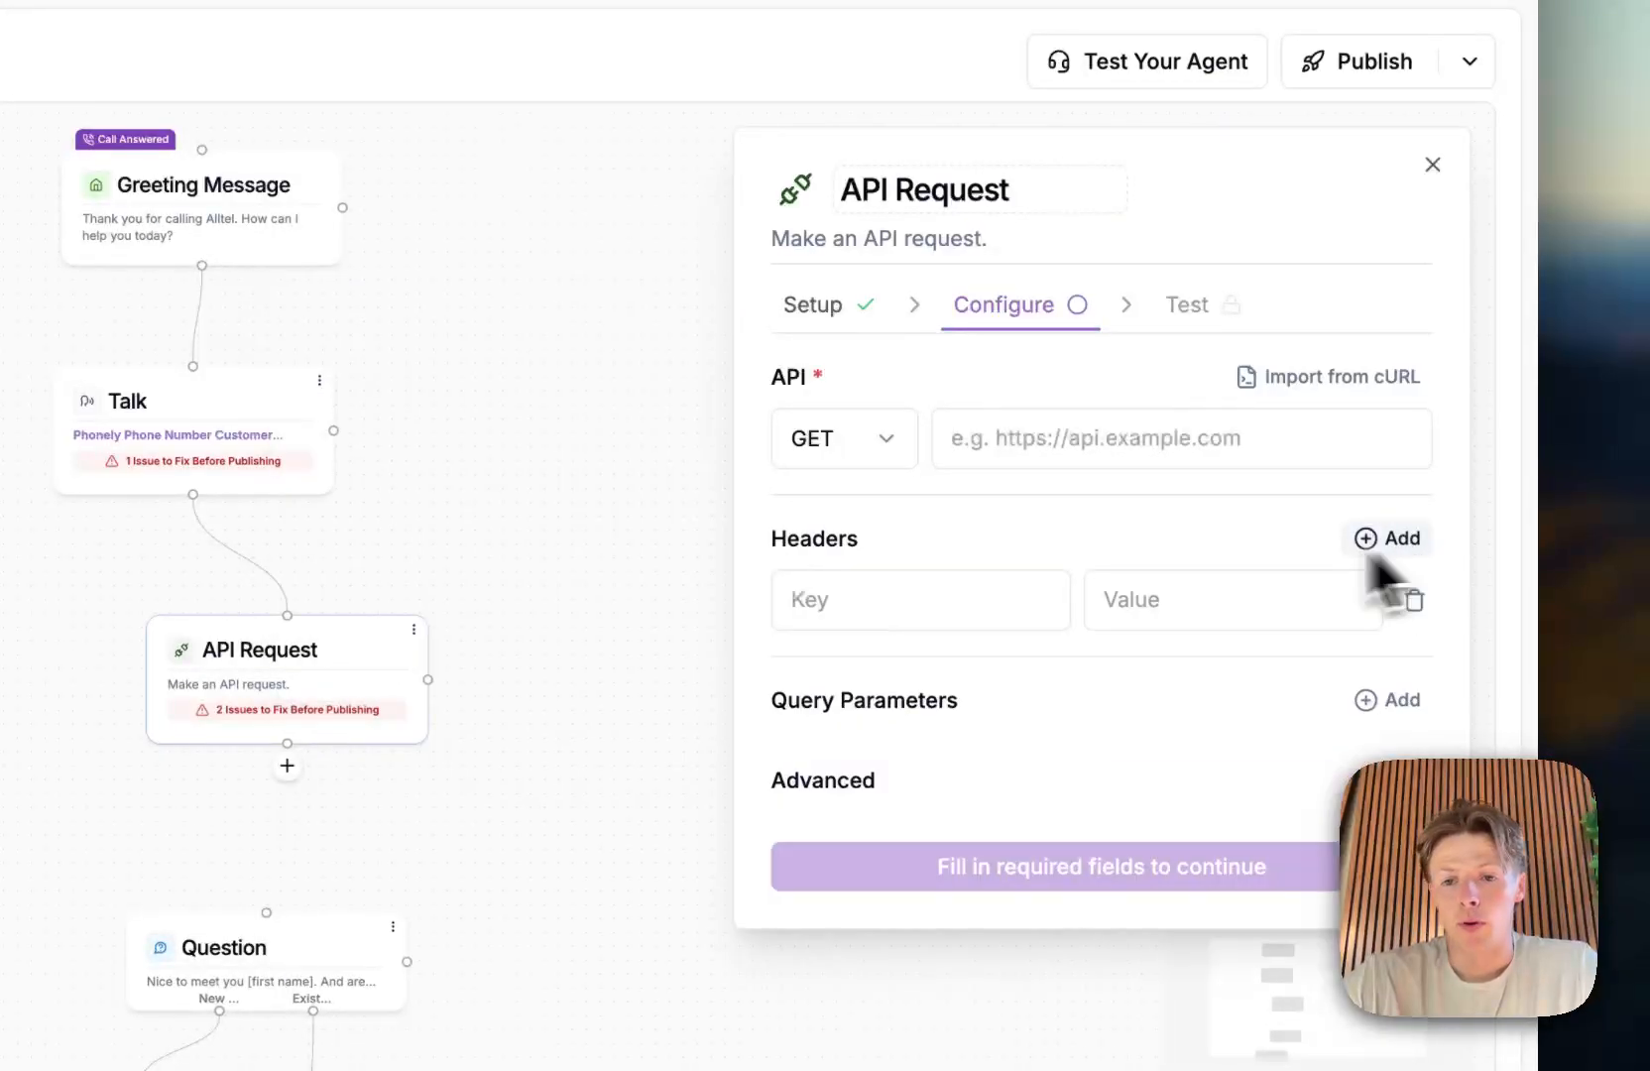
text(api_key)
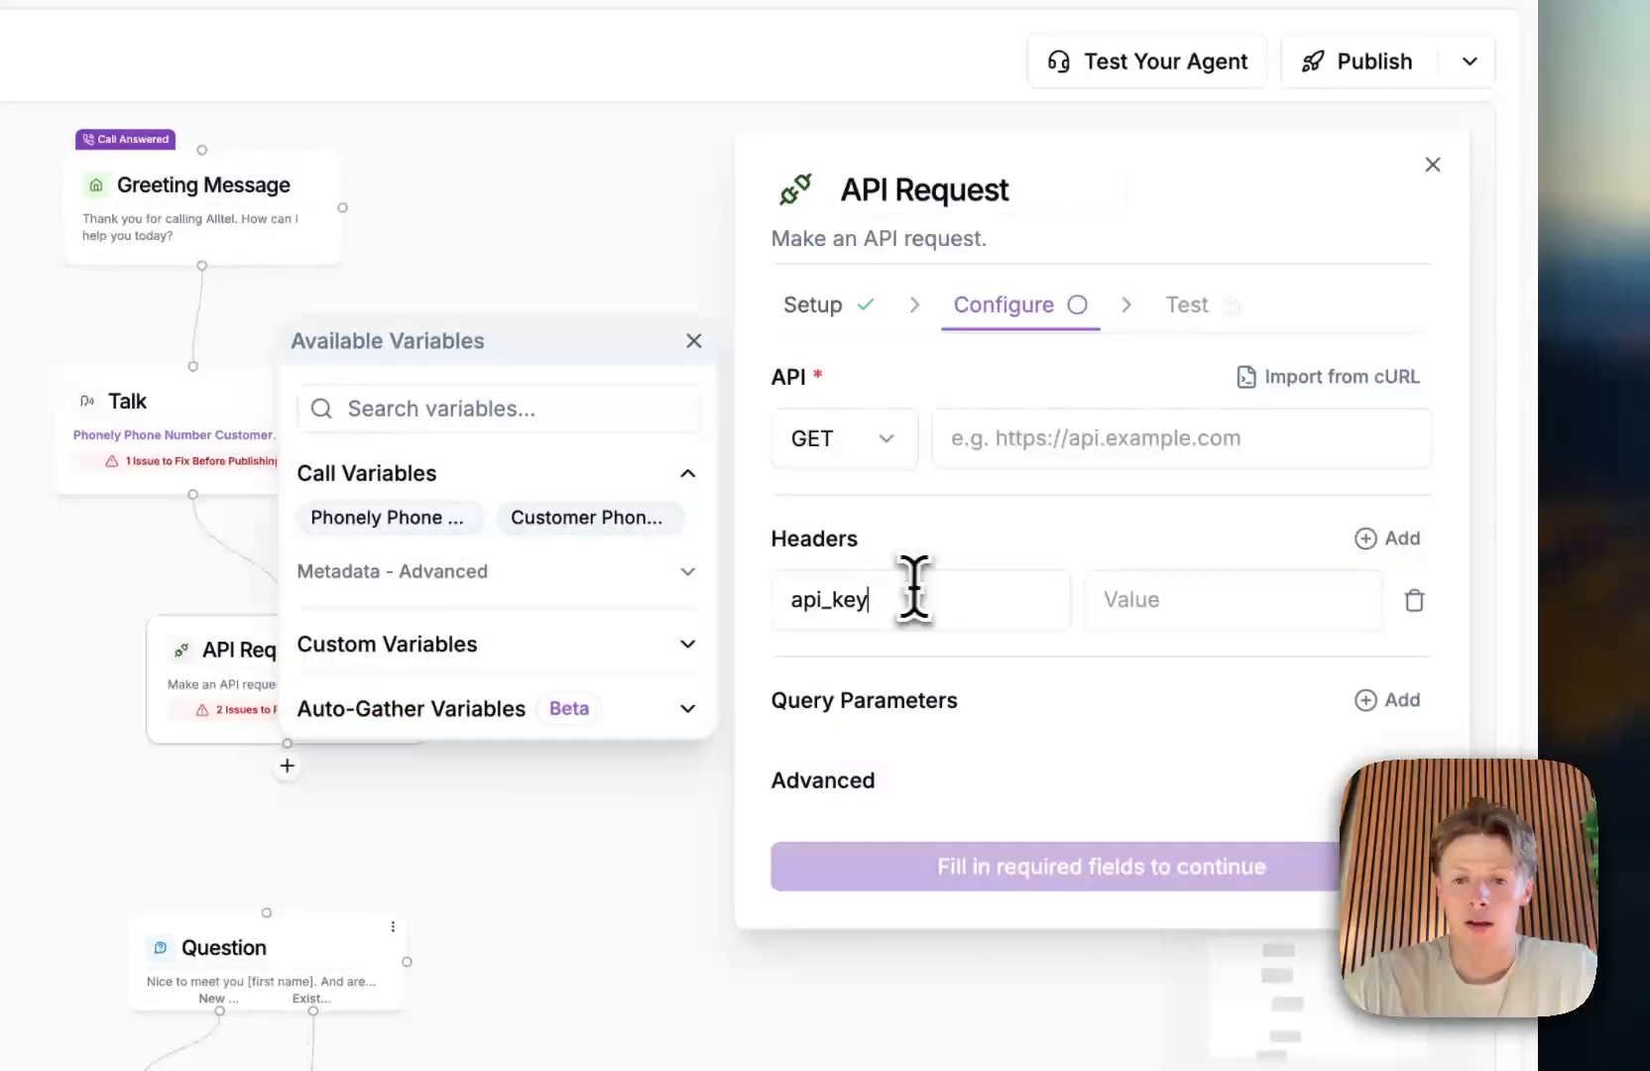
click(1294, 600)
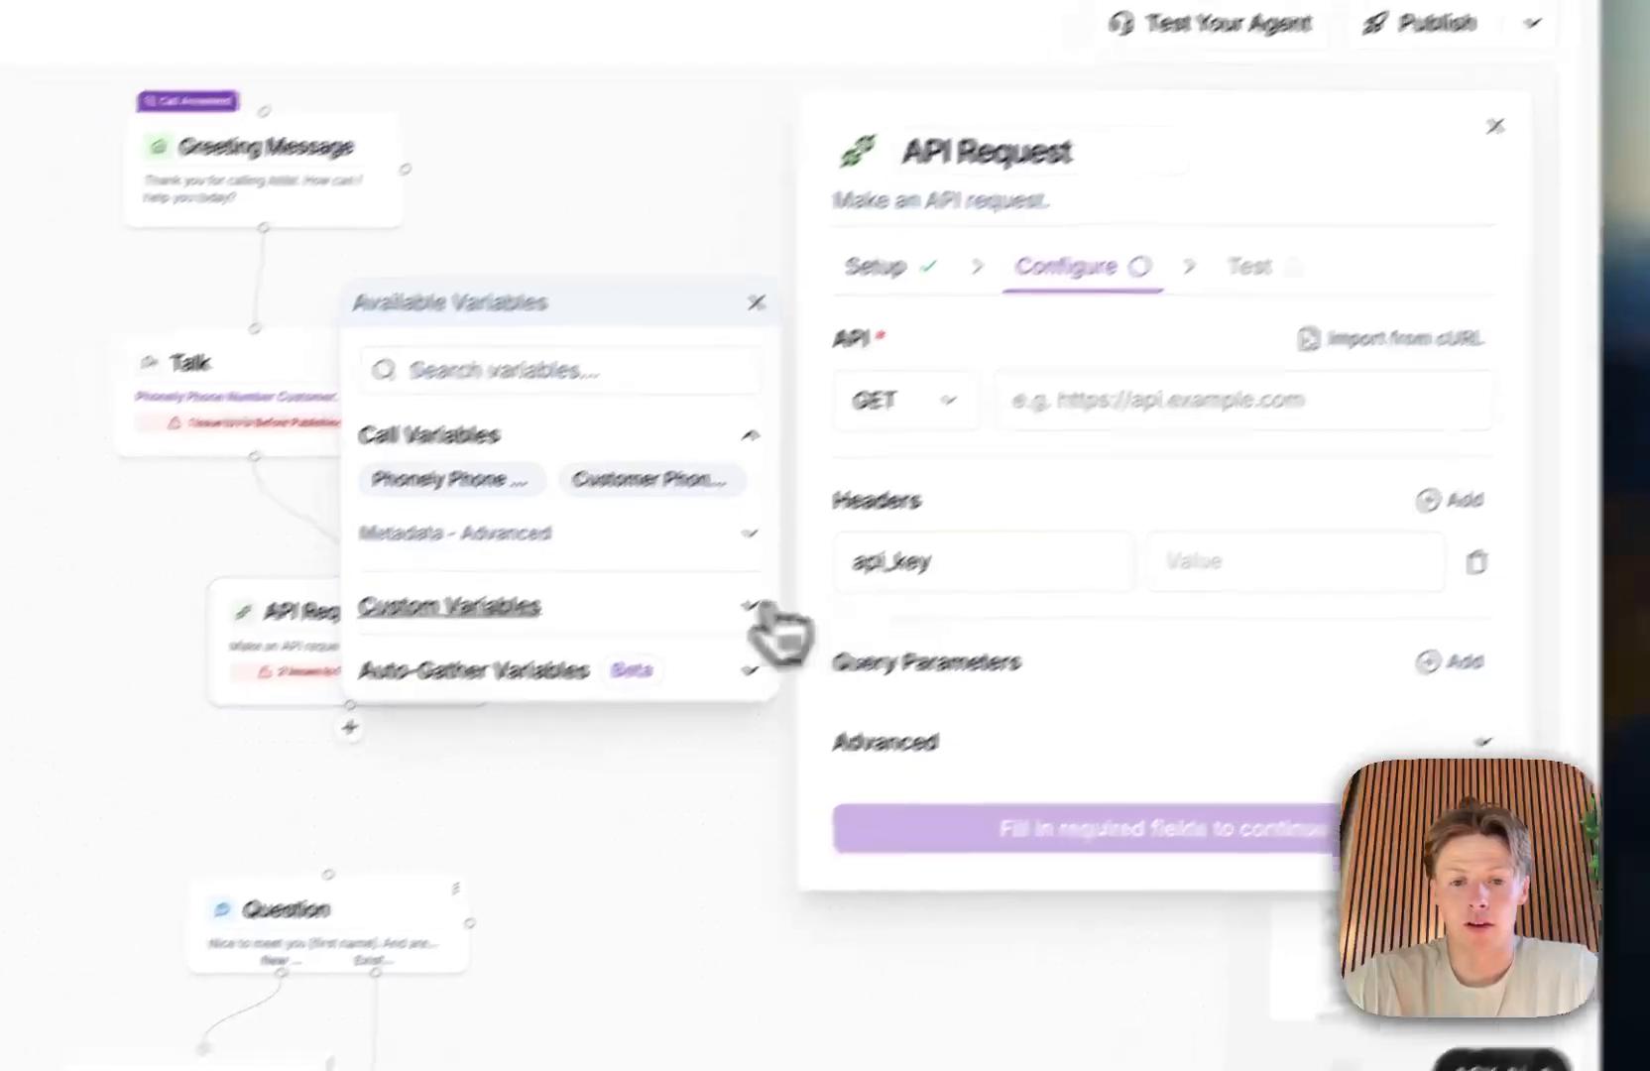
click(688, 643)
click(544, 552)
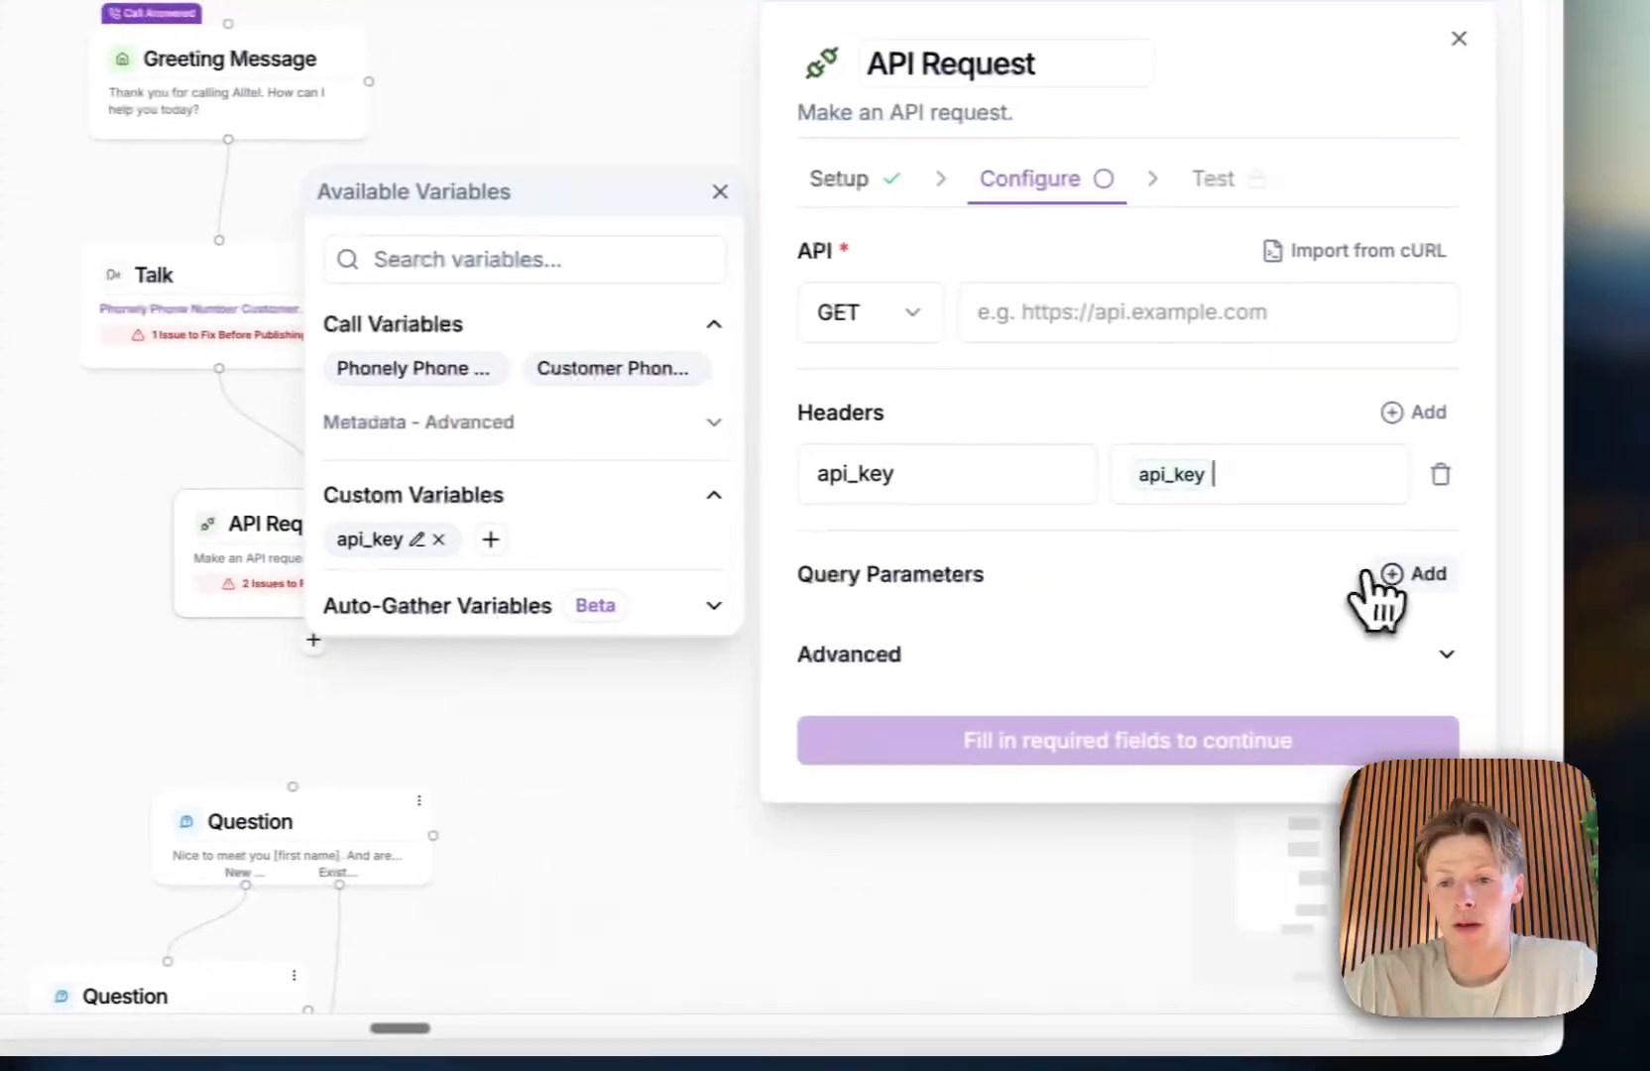
Step: Add a query parameter with the key name to the API Request
click(1566, 577)
click(879, 633)
text(name)
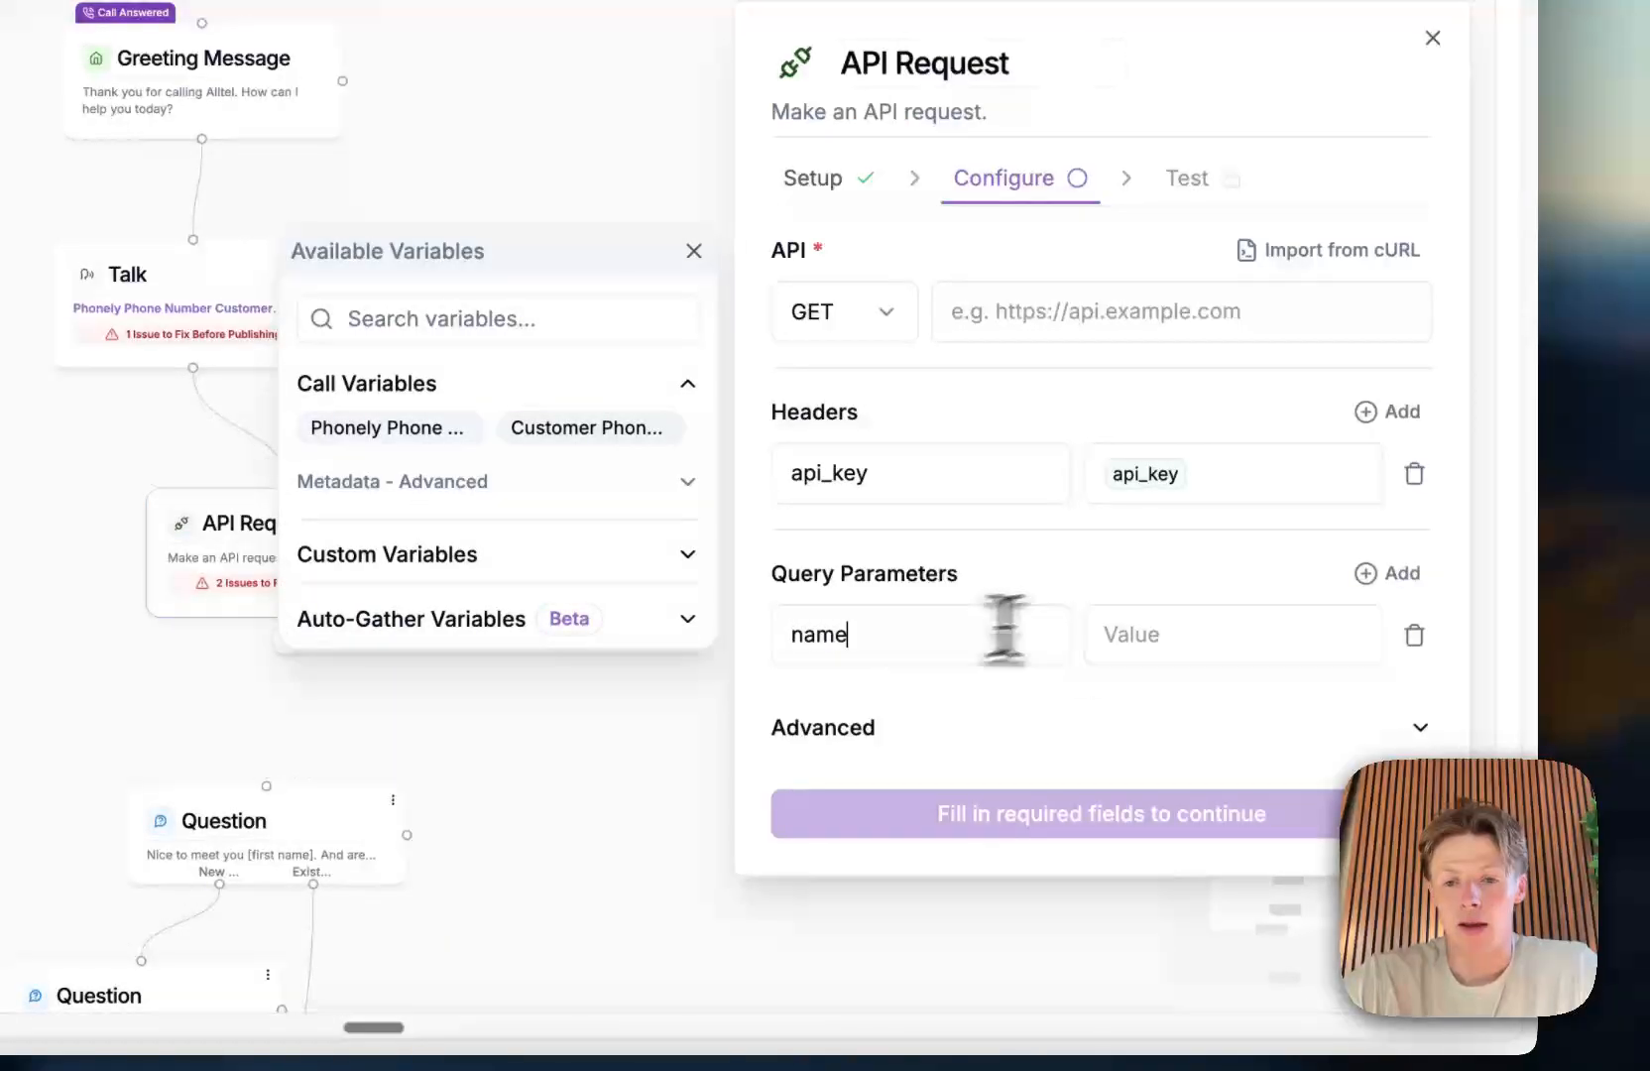
click(1241, 635)
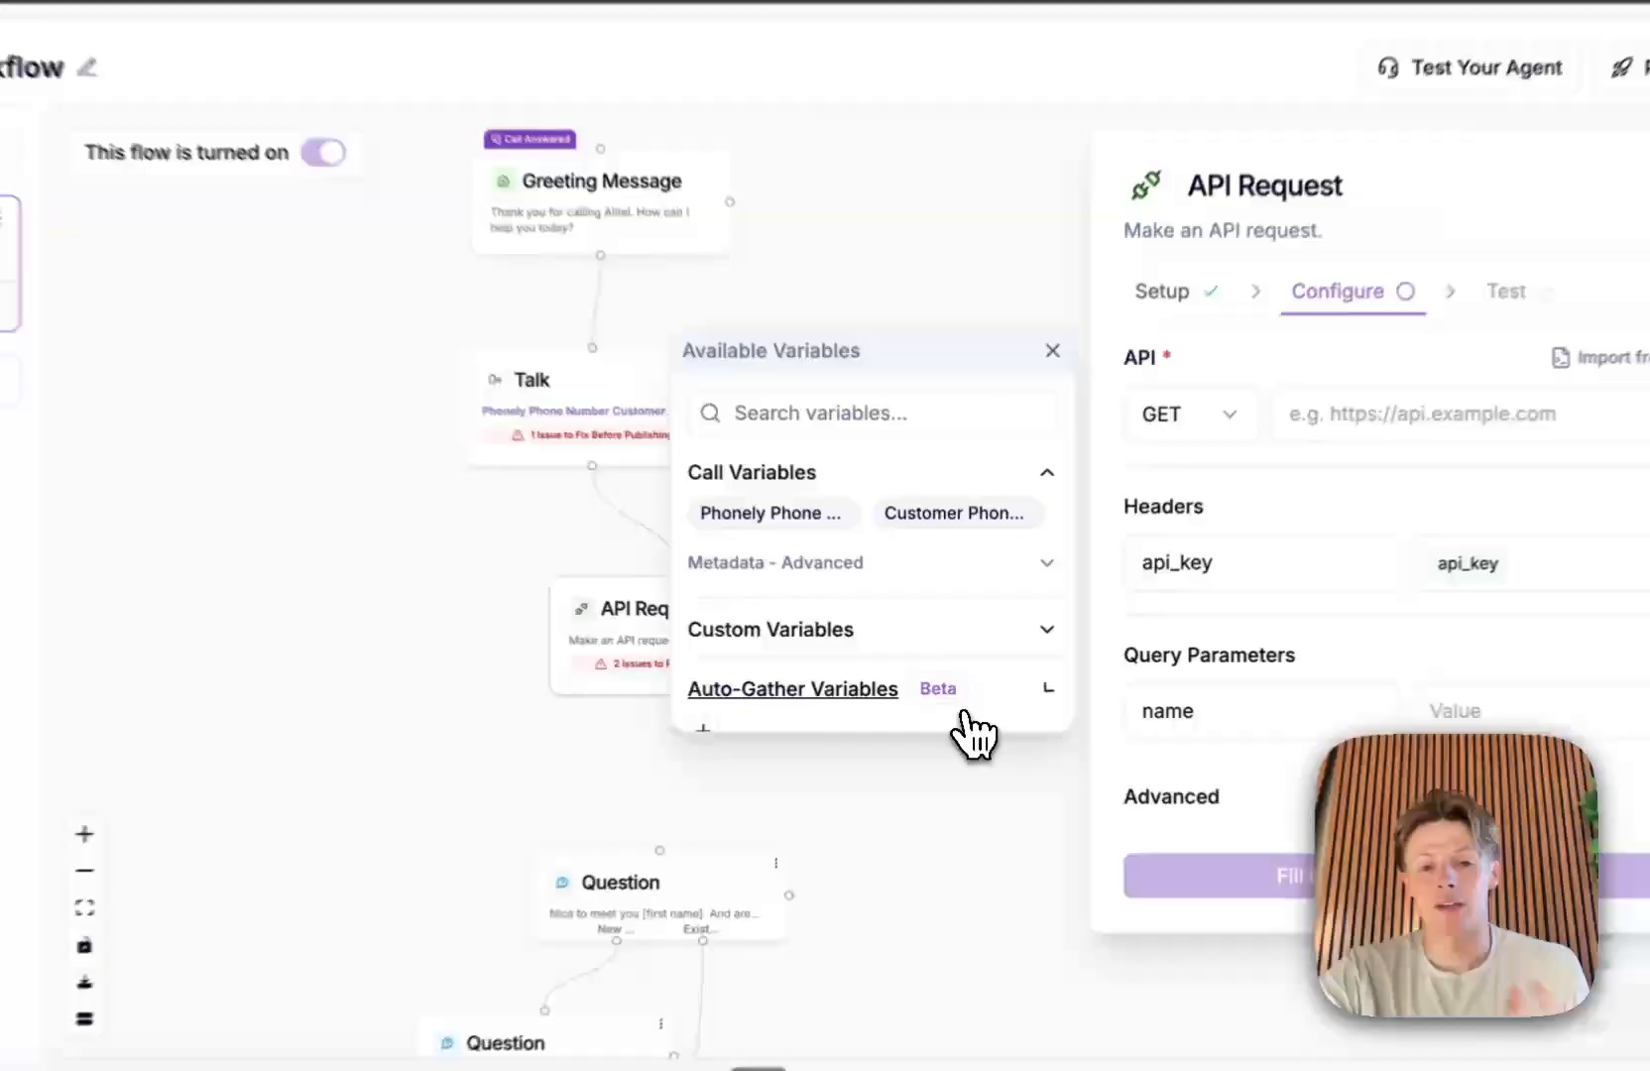
Step: Start a new auto-gather variable called name and keep its data type as Text
click(954, 694)
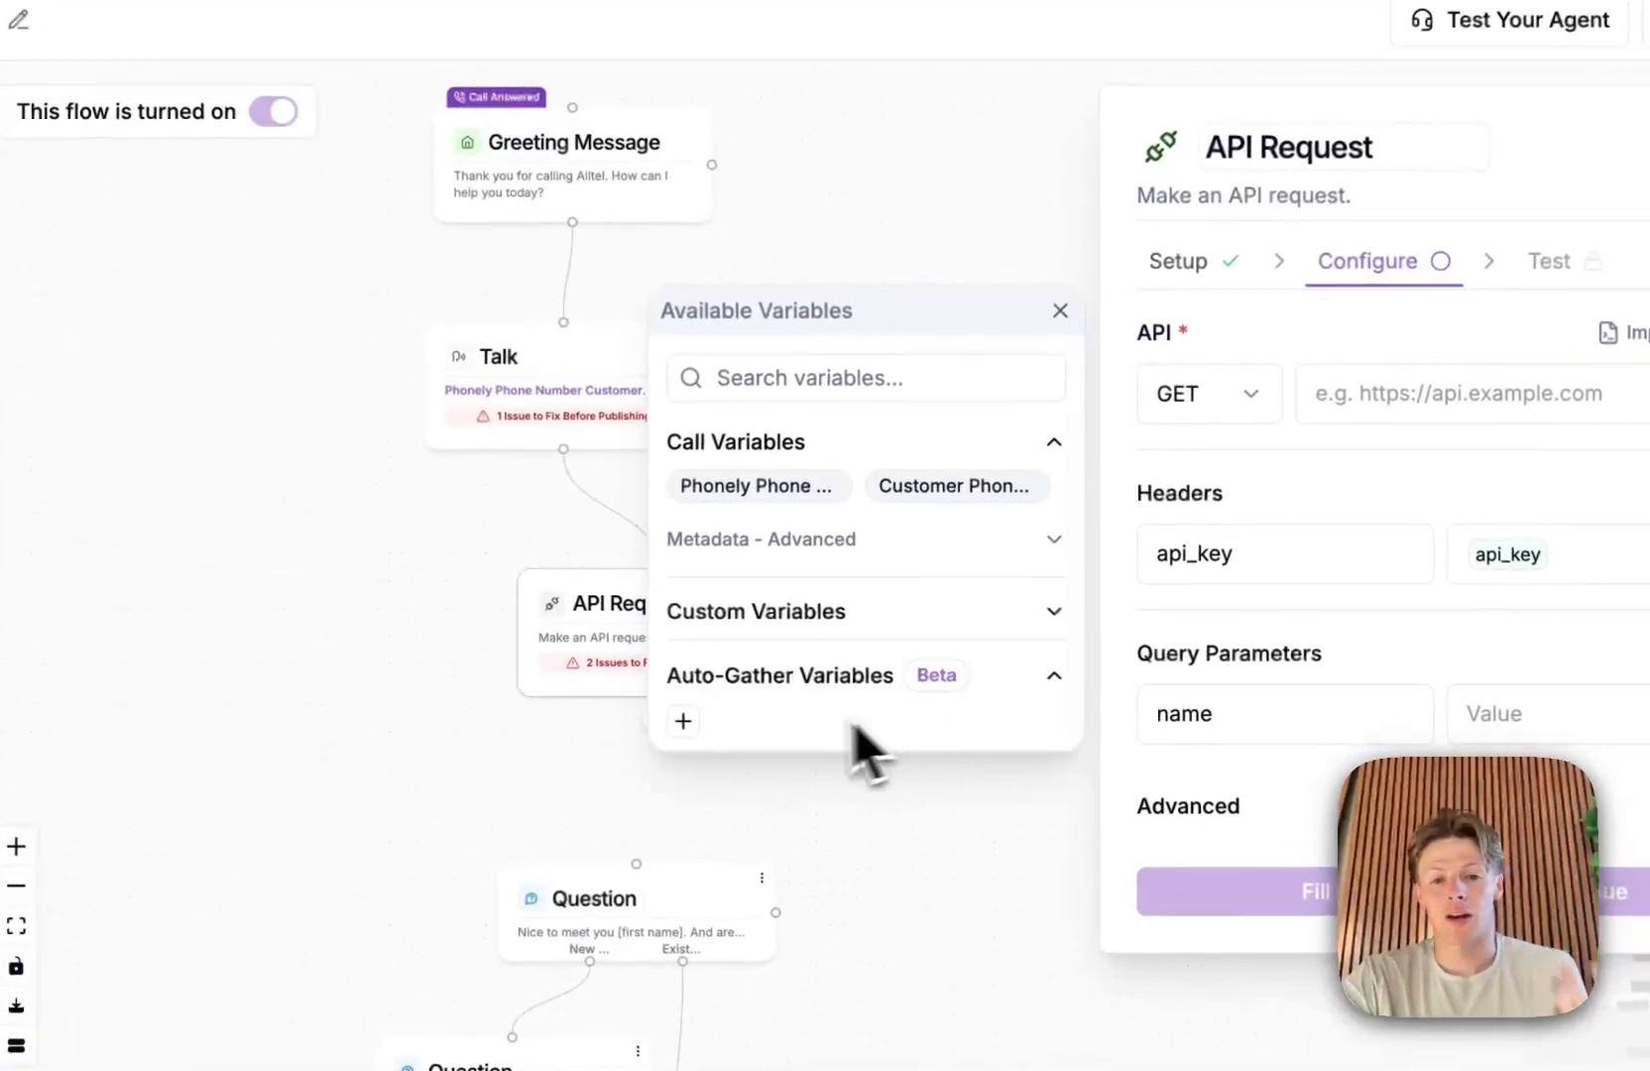
click(684, 721)
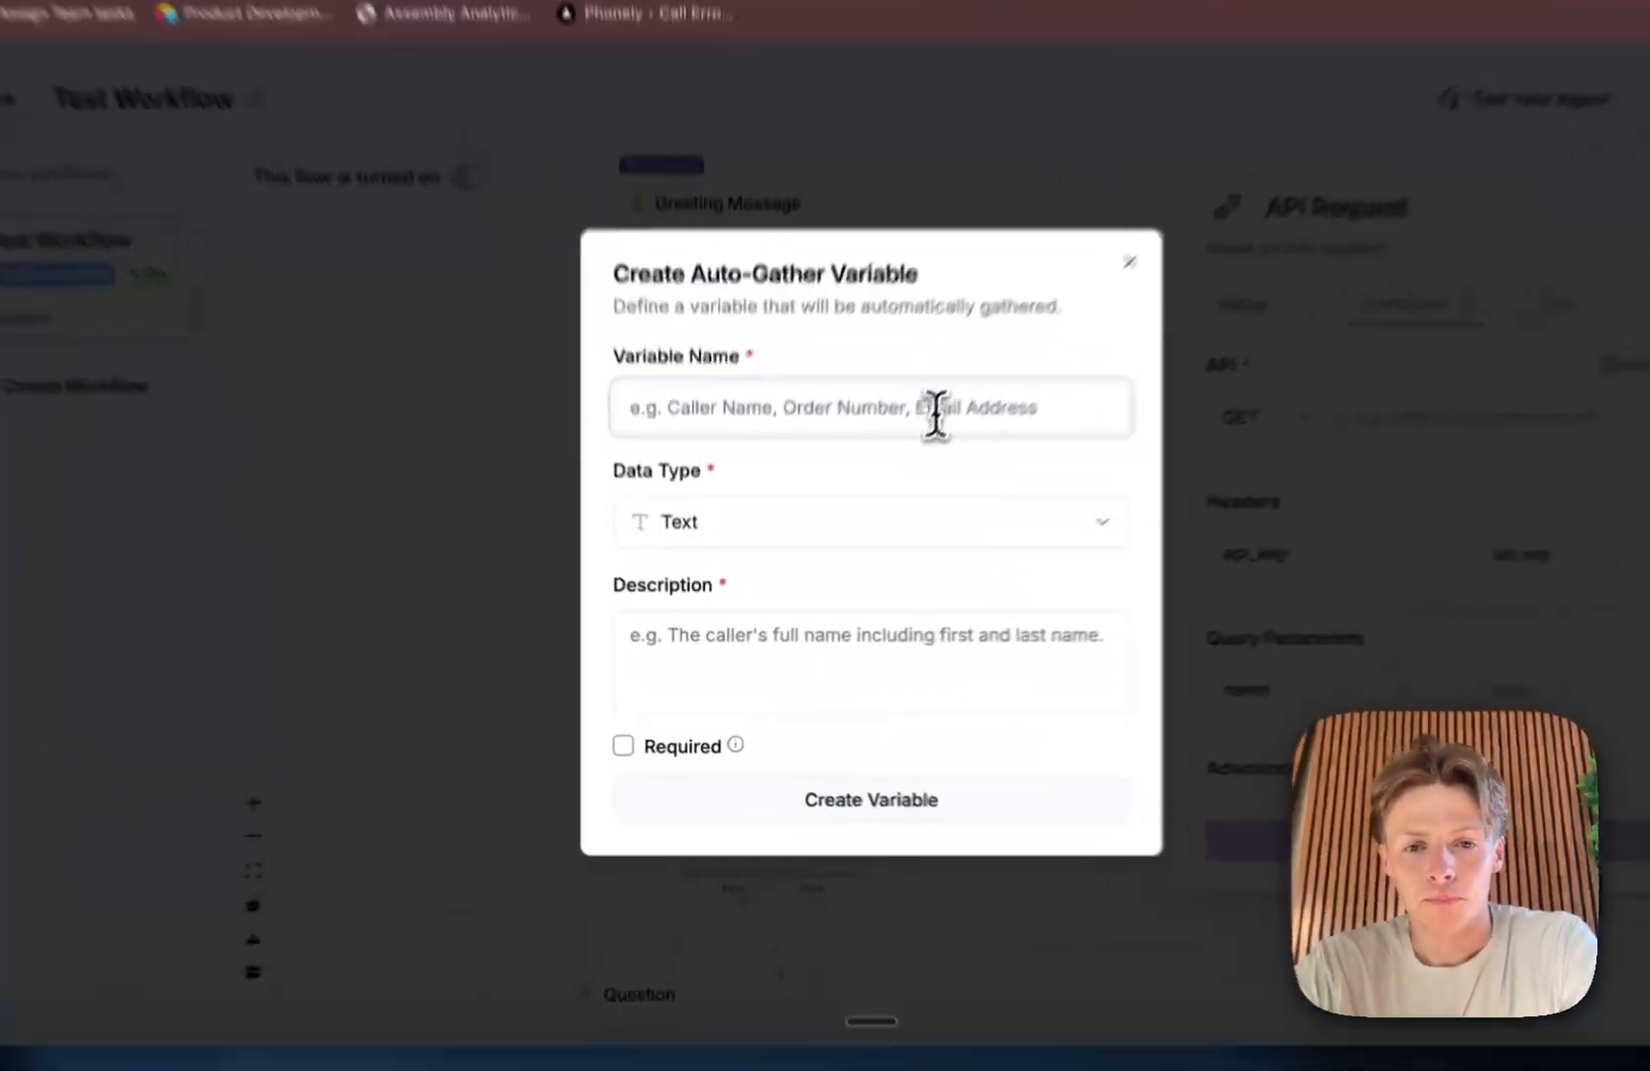
click(870, 498)
text(name)
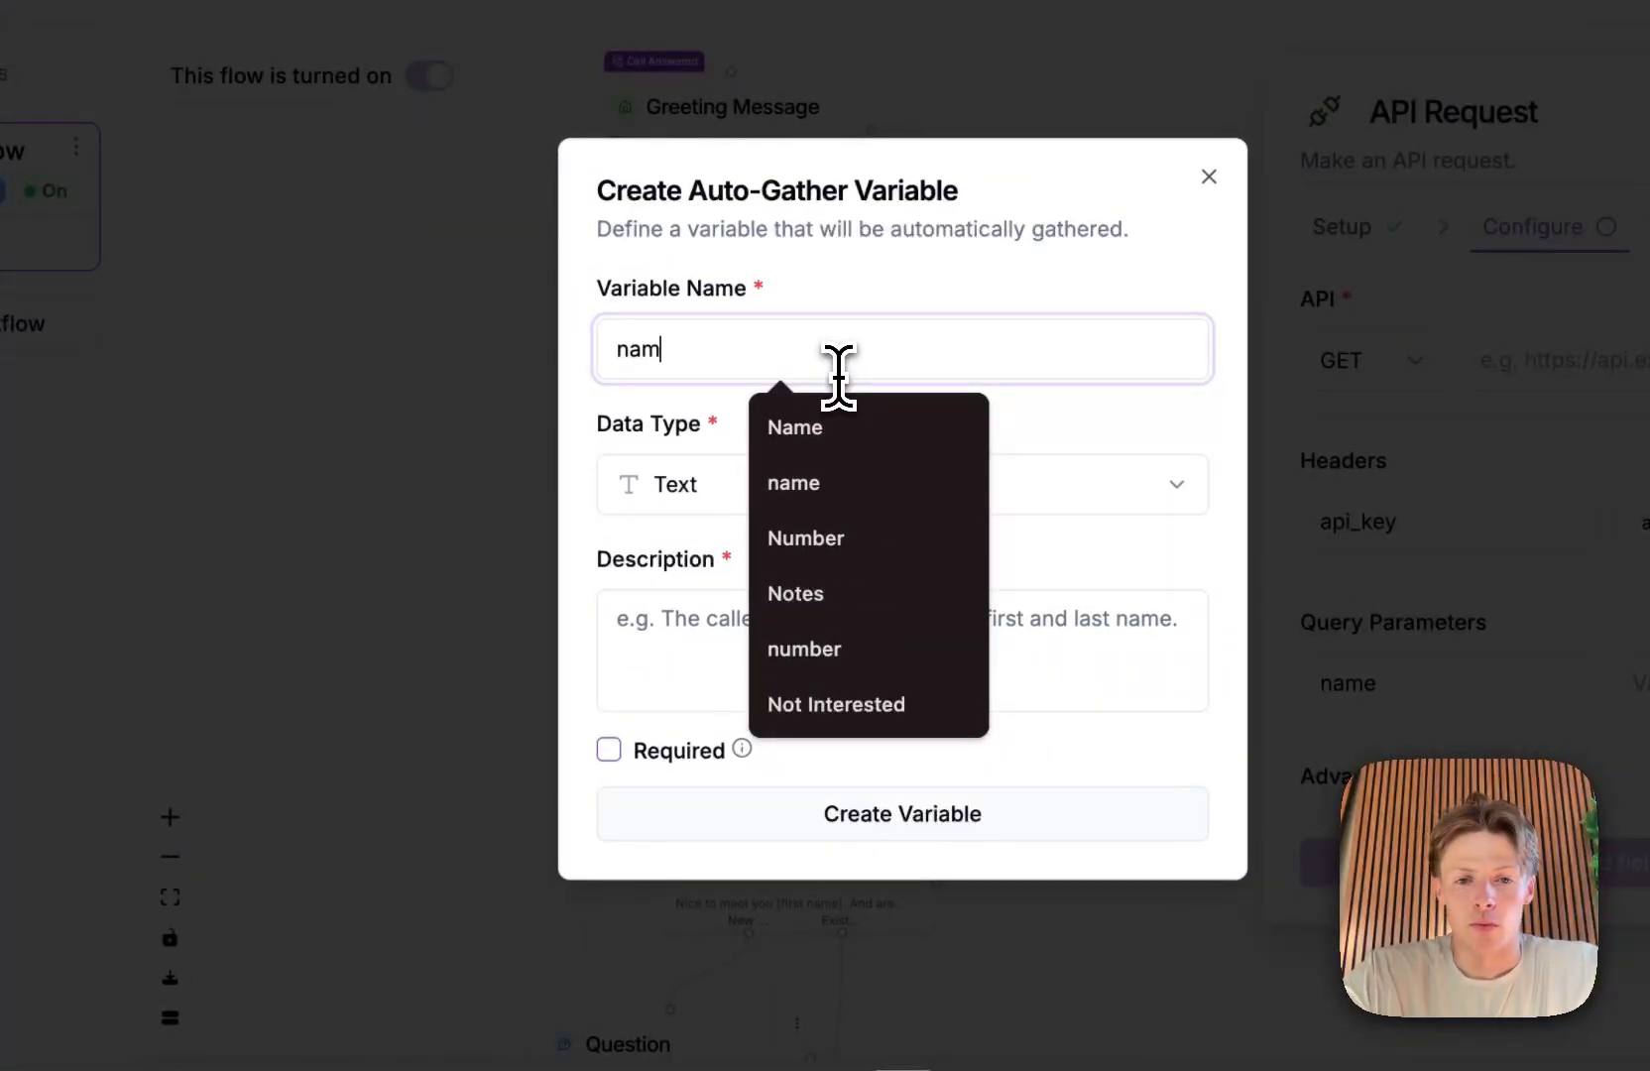
click(752, 319)
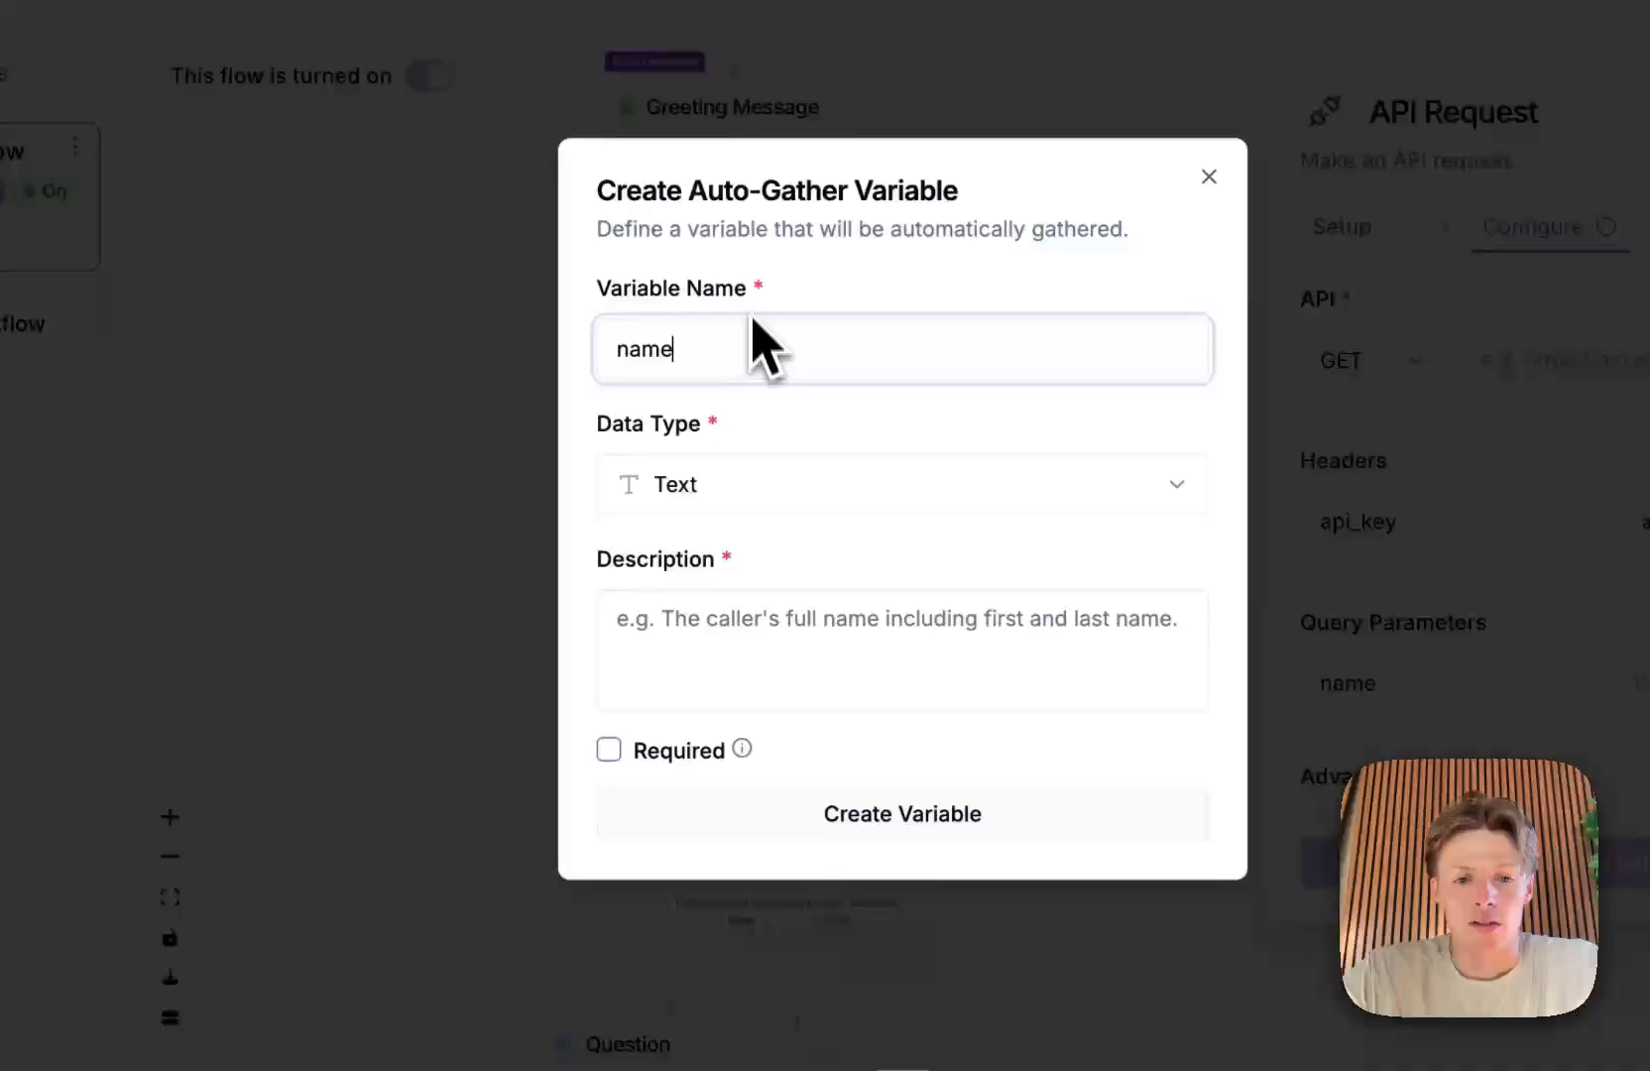
click(794, 491)
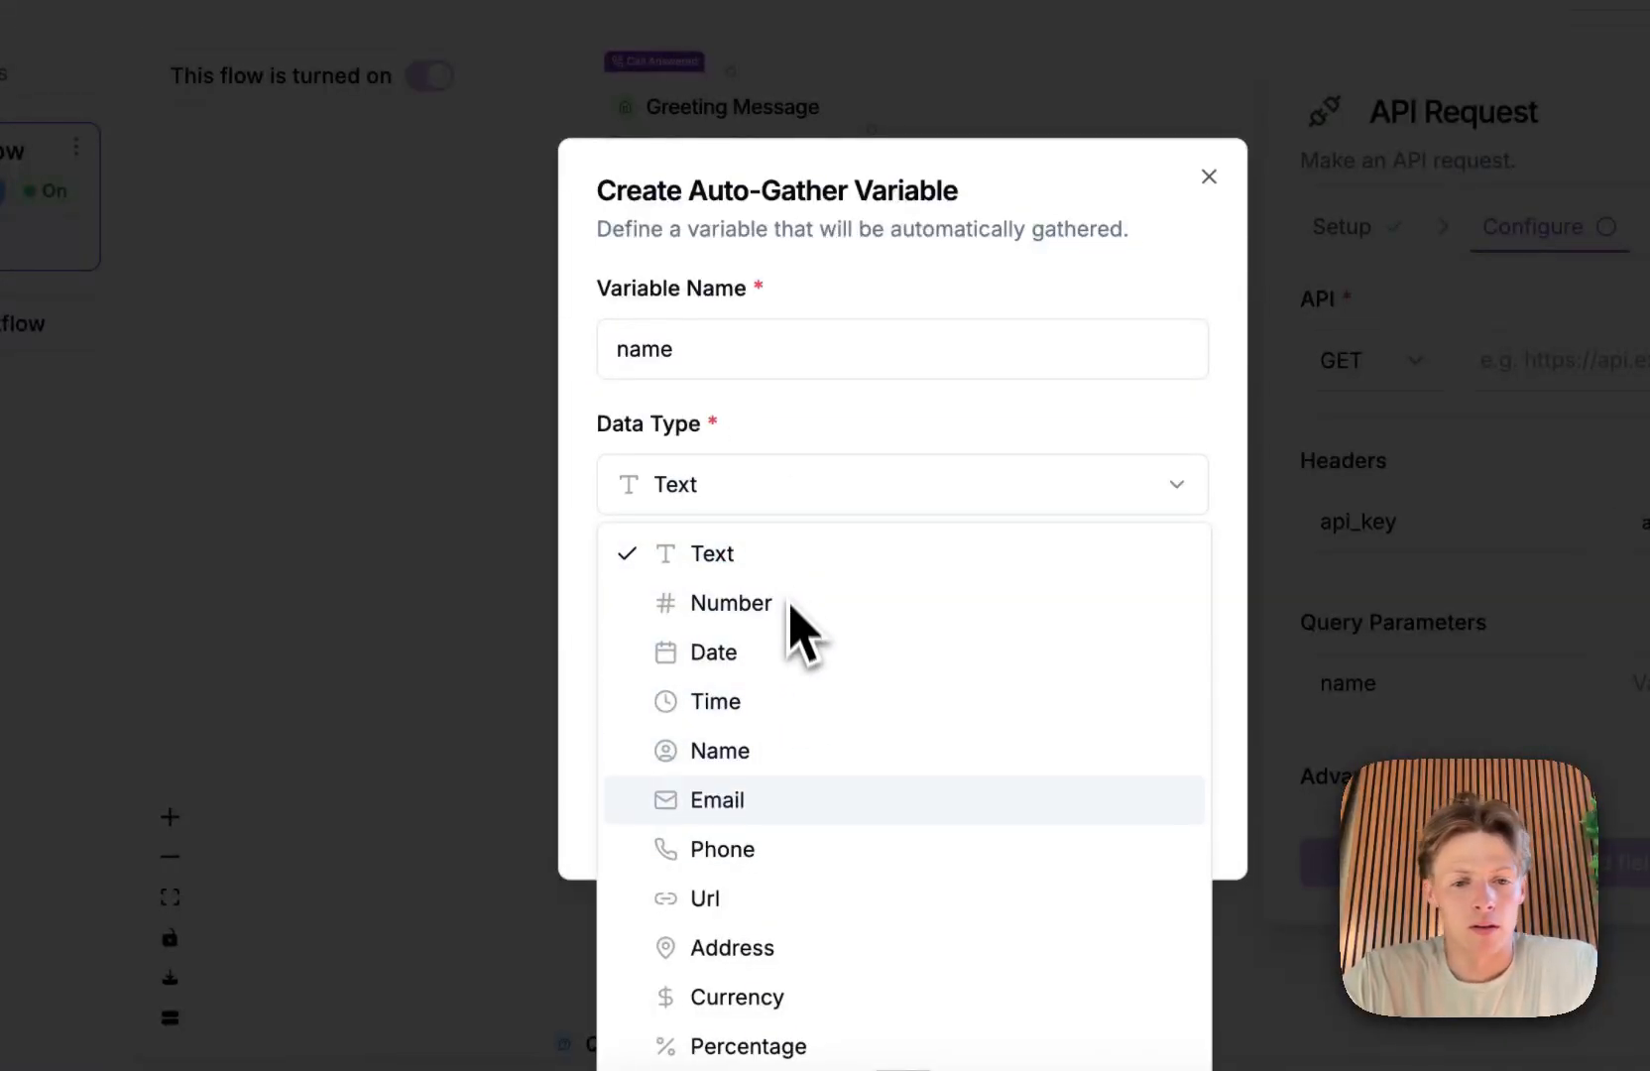
click(849, 466)
Step: Describe the variable as "gather the callers first name", mark it as required and create it
click(823, 669)
text(g)
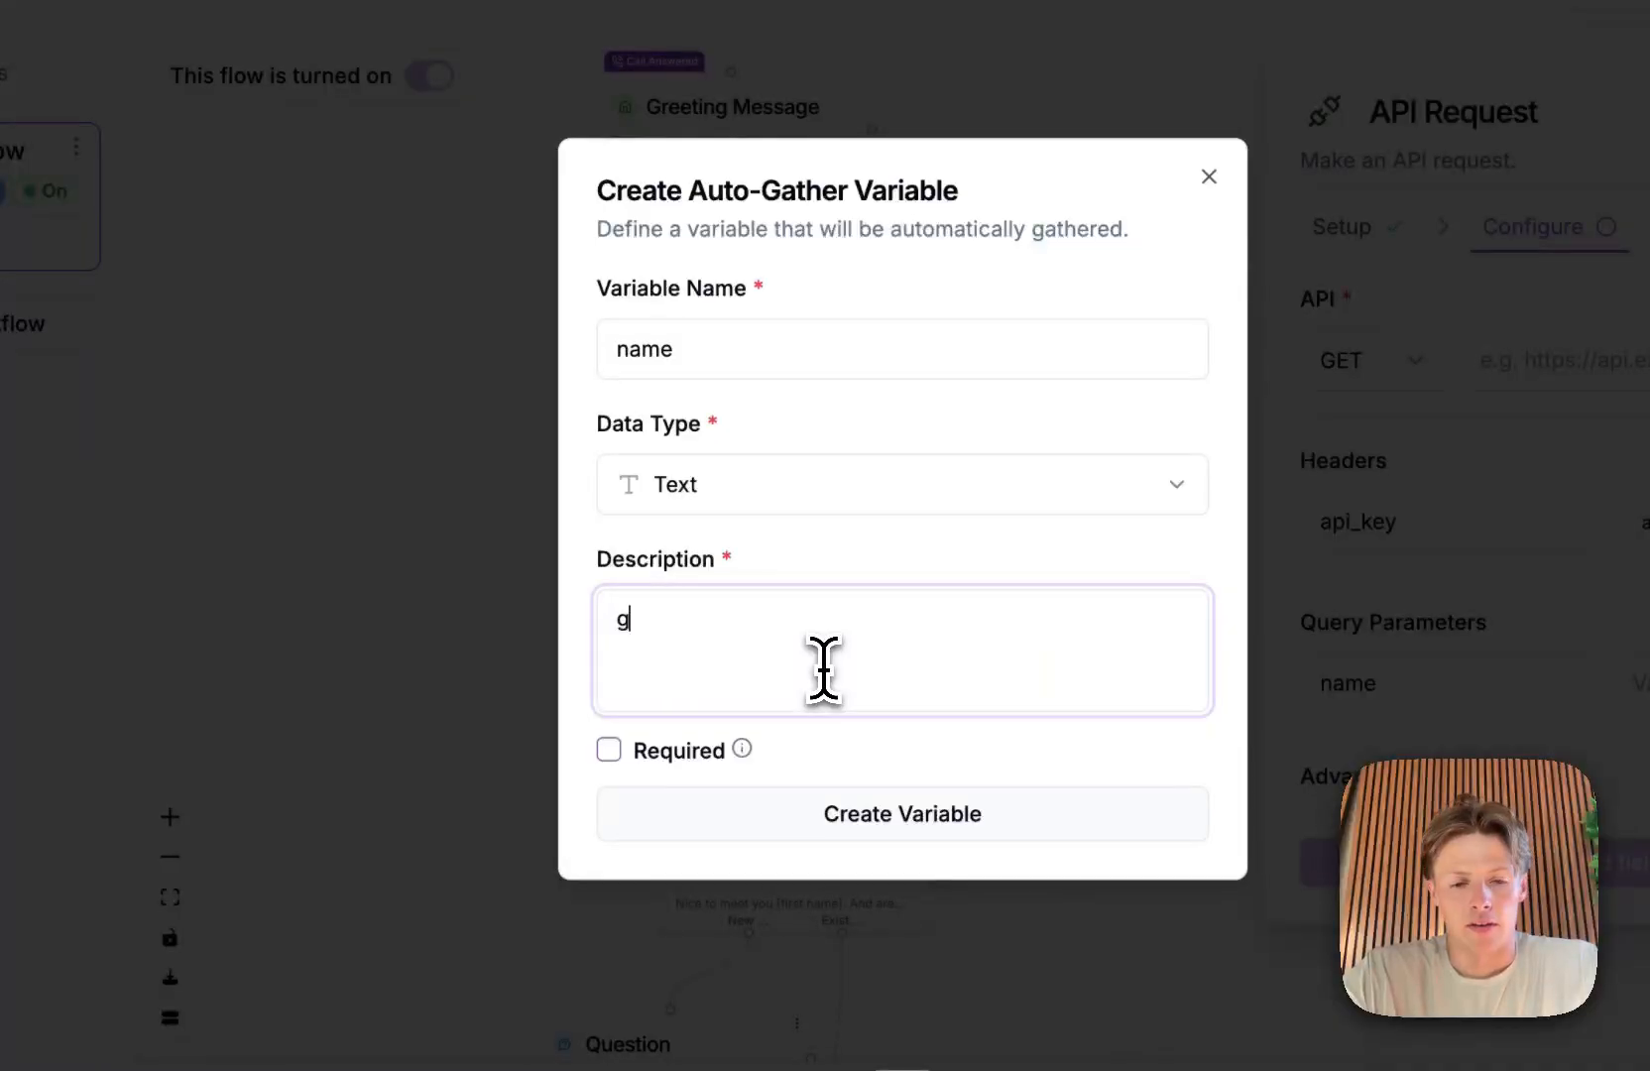
text(ather the callers firs)
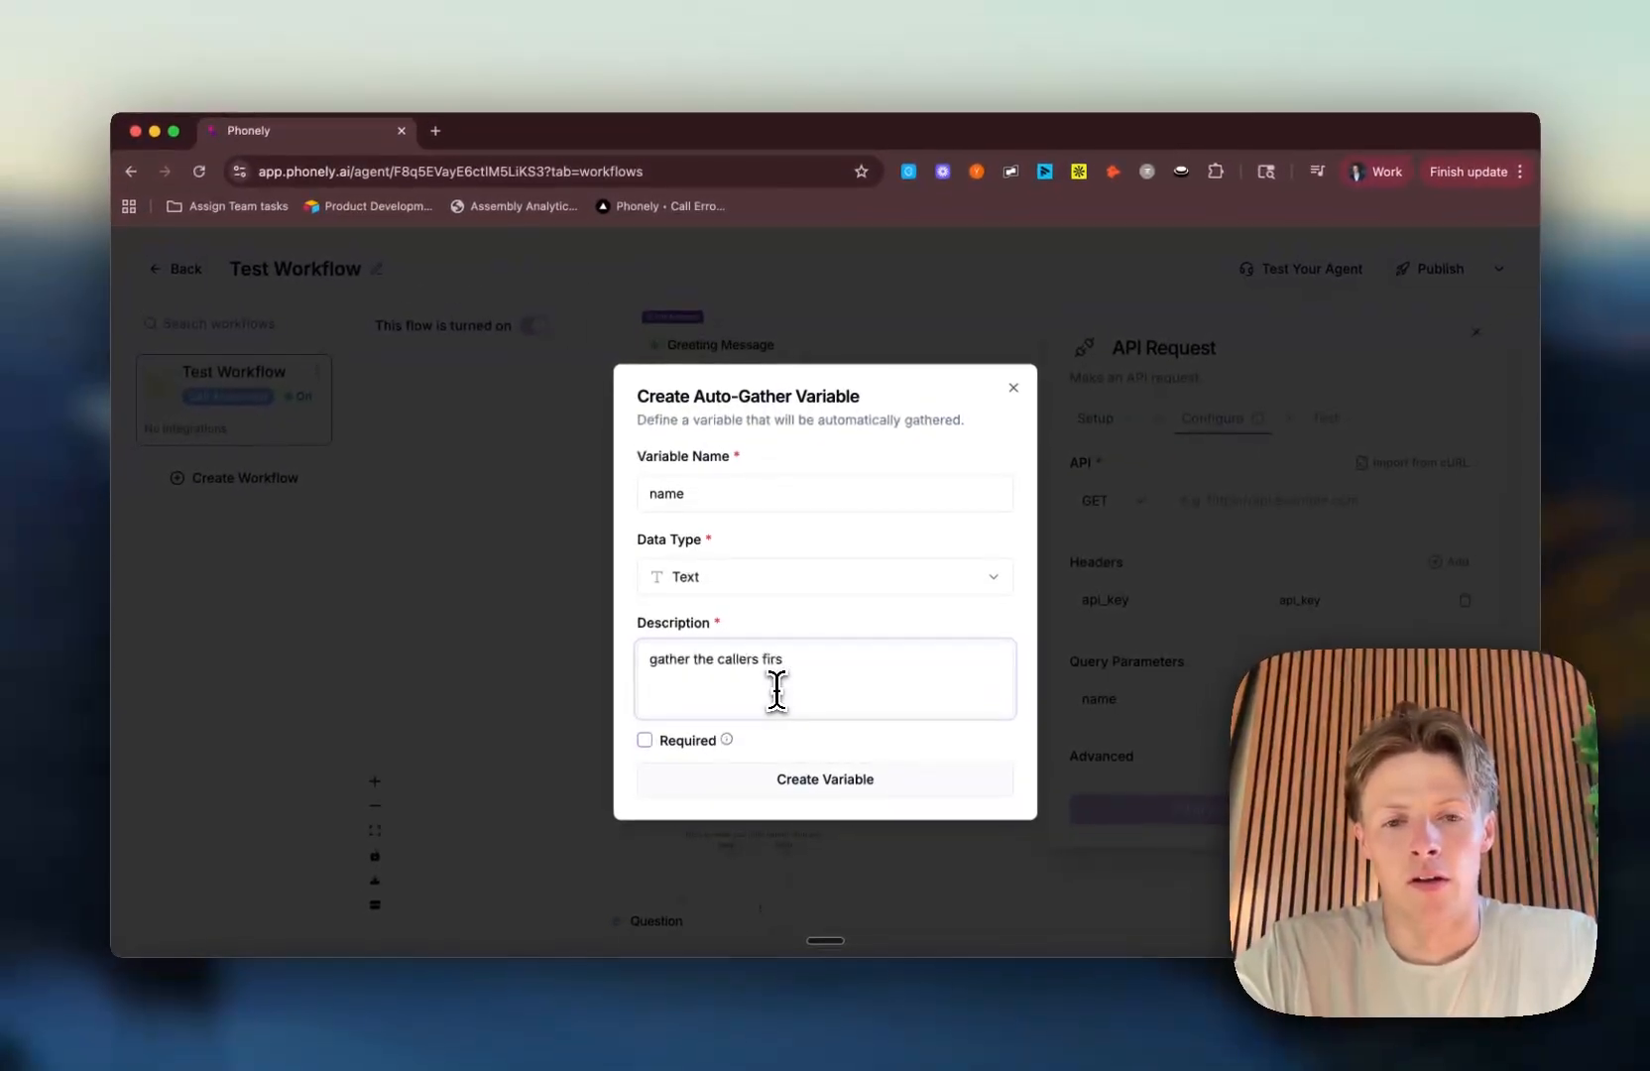
text(t name)
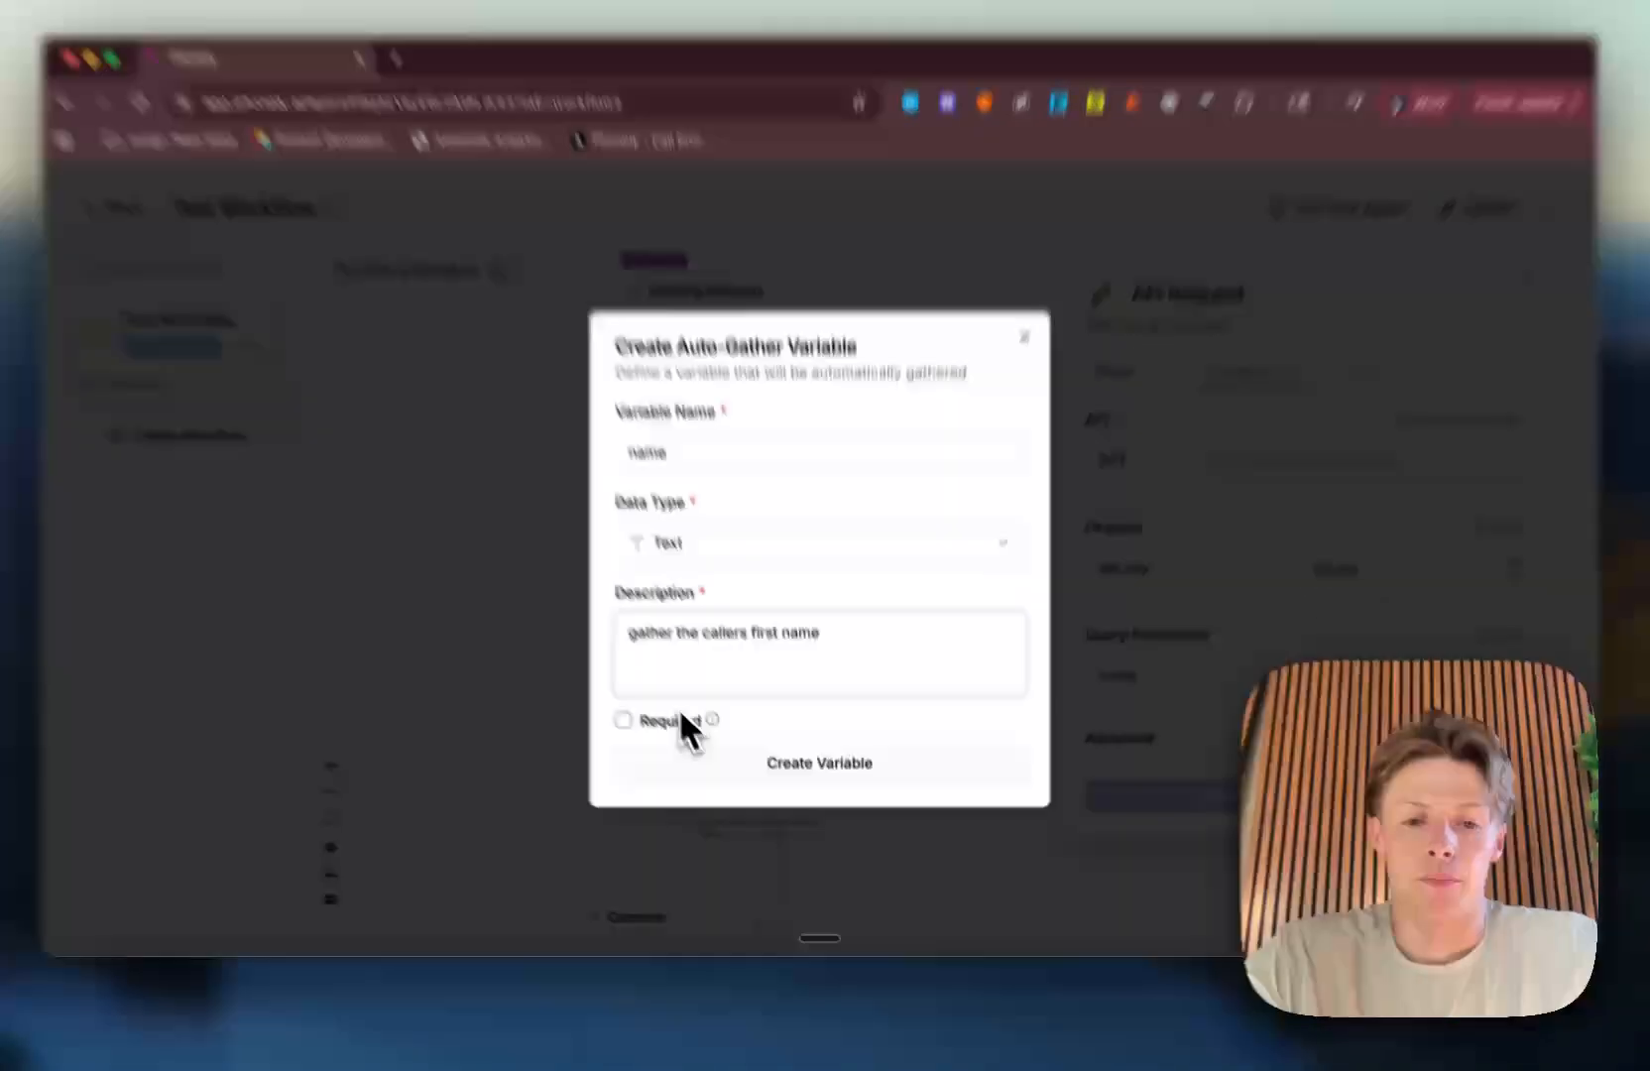
click(646, 740)
click(769, 678)
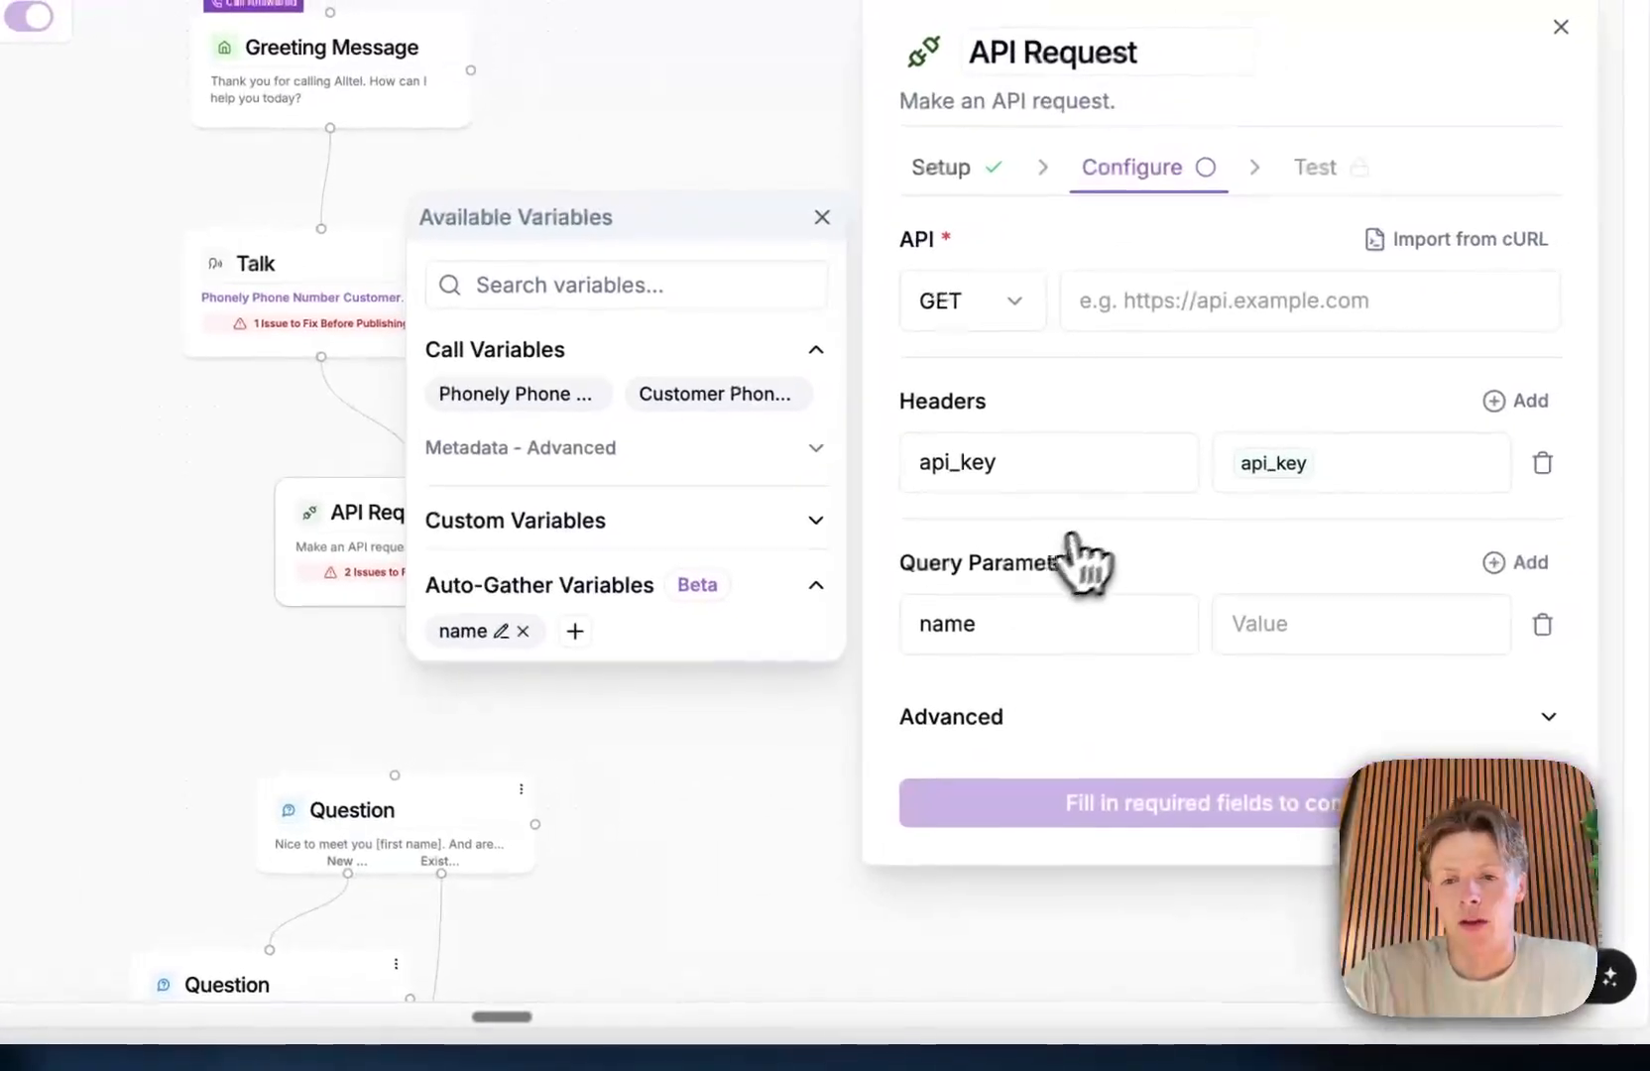
Step: Insert the name auto-gather variable as the query parameter's value and close the list of available variables
click(1264, 627)
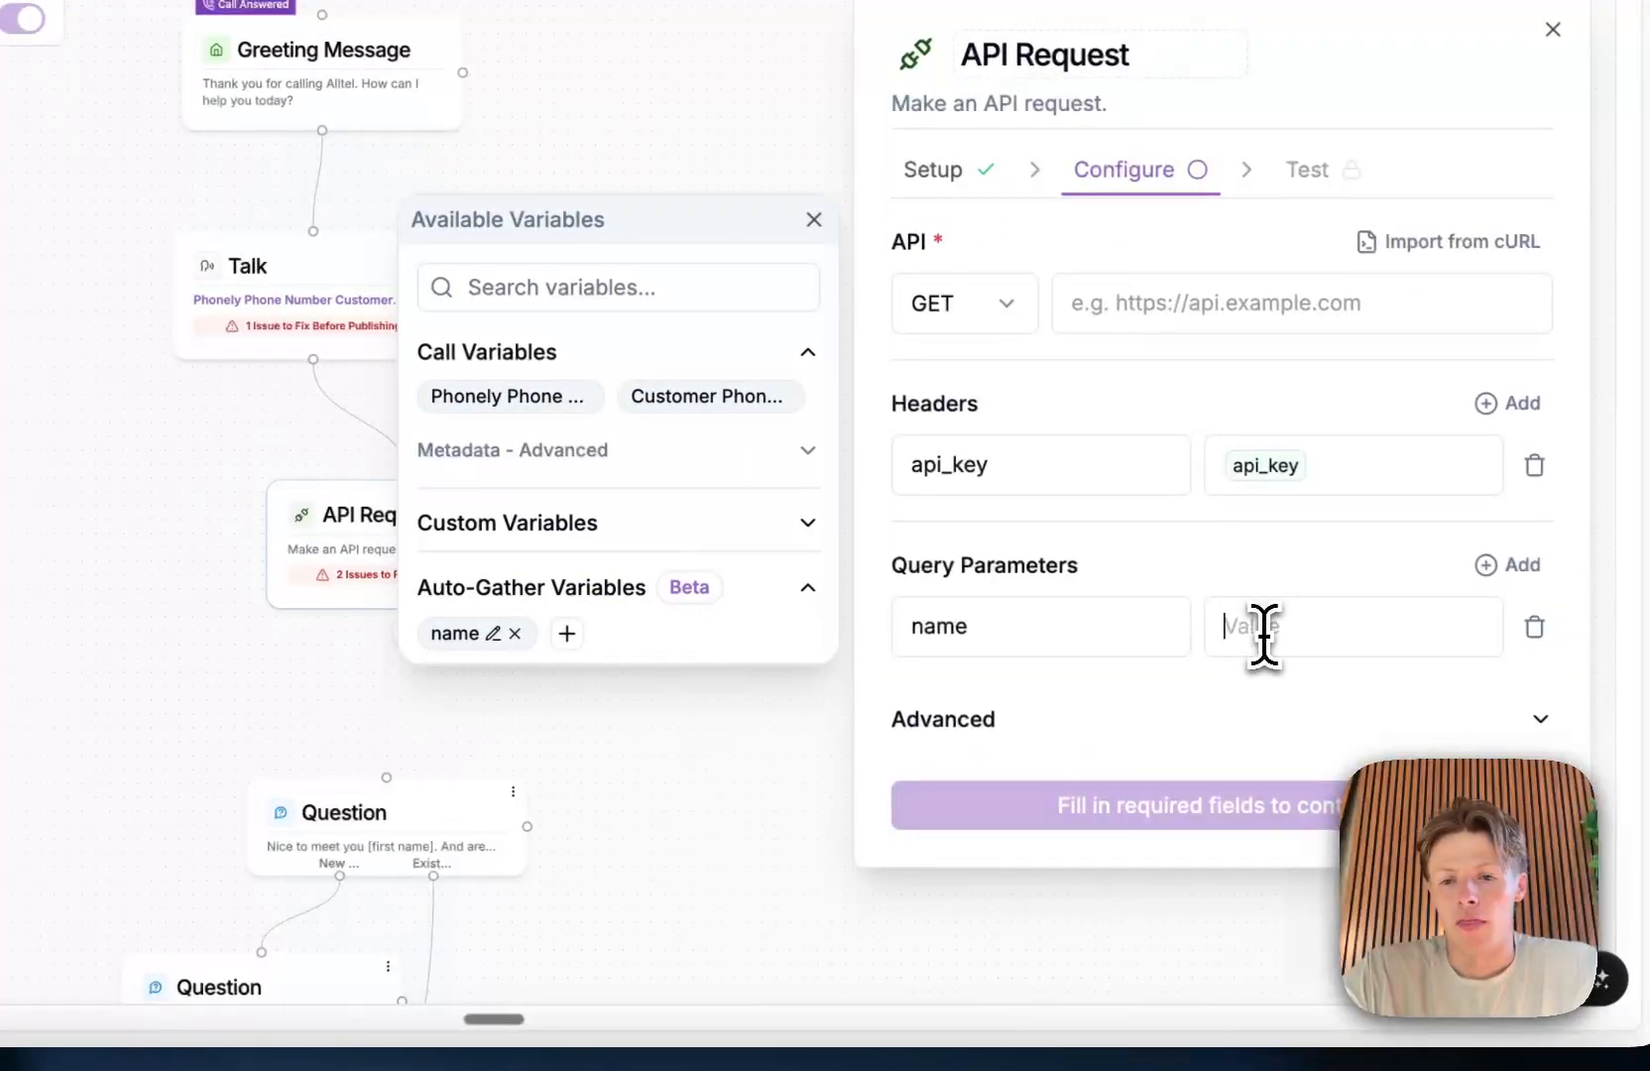
click(448, 632)
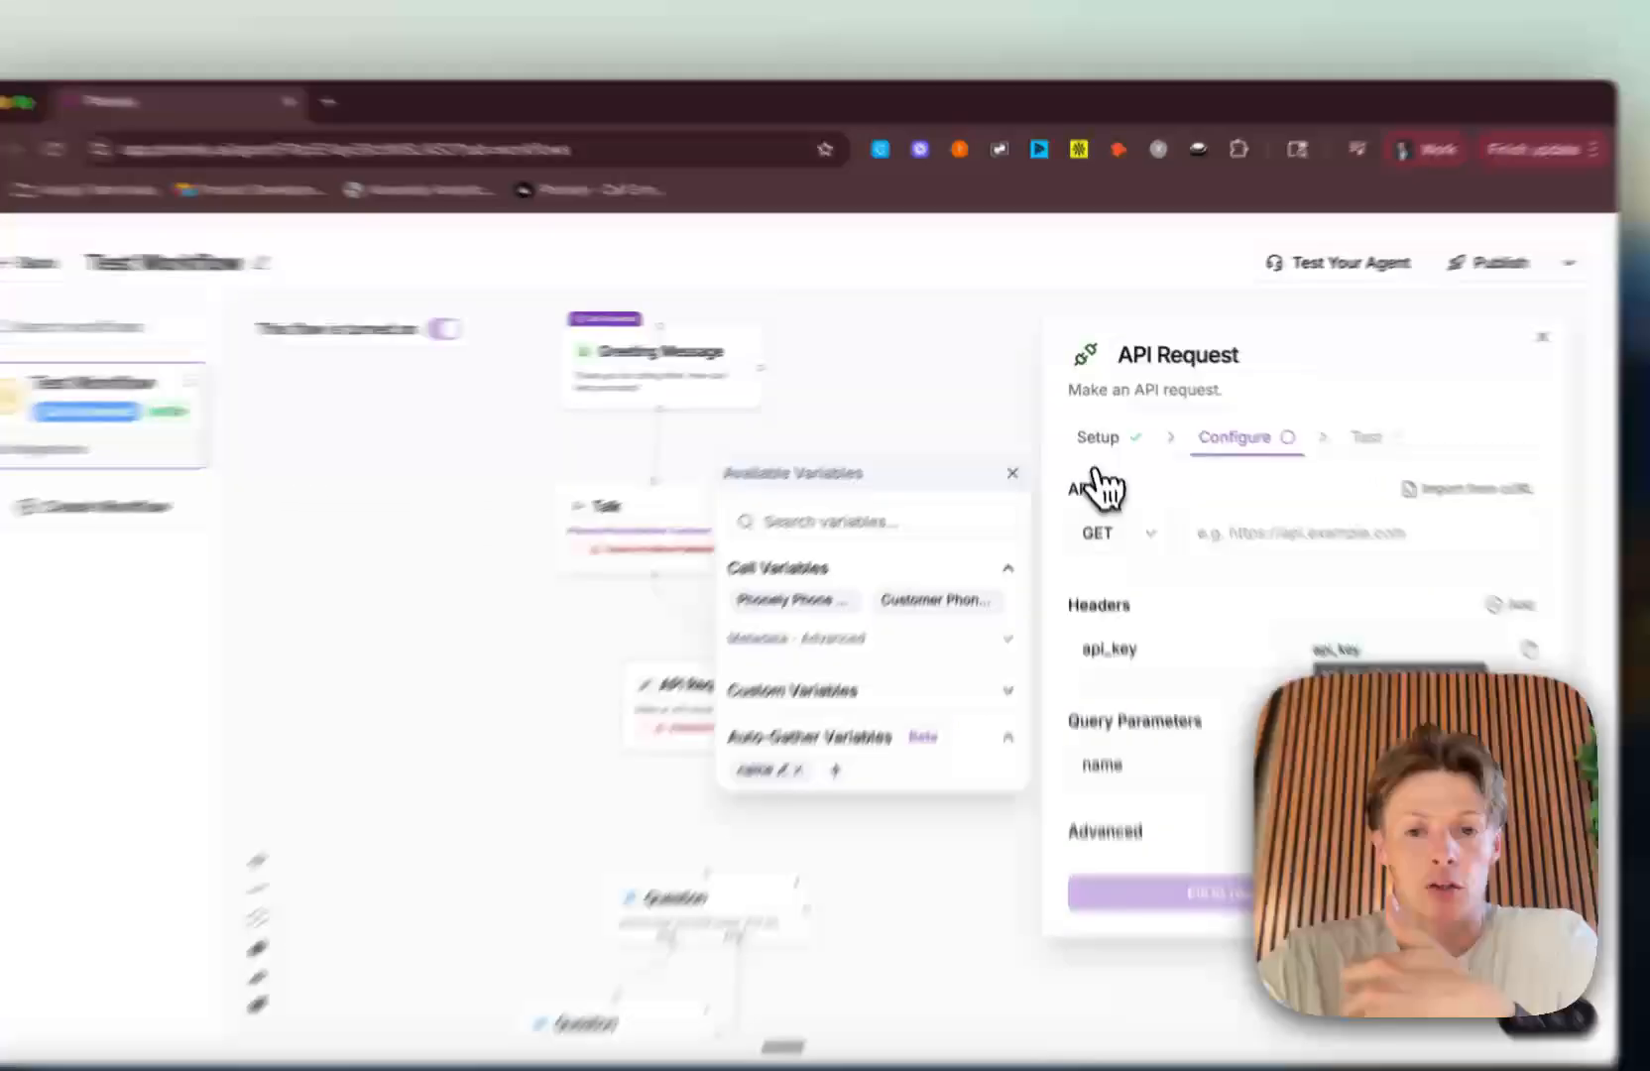
click(1021, 450)
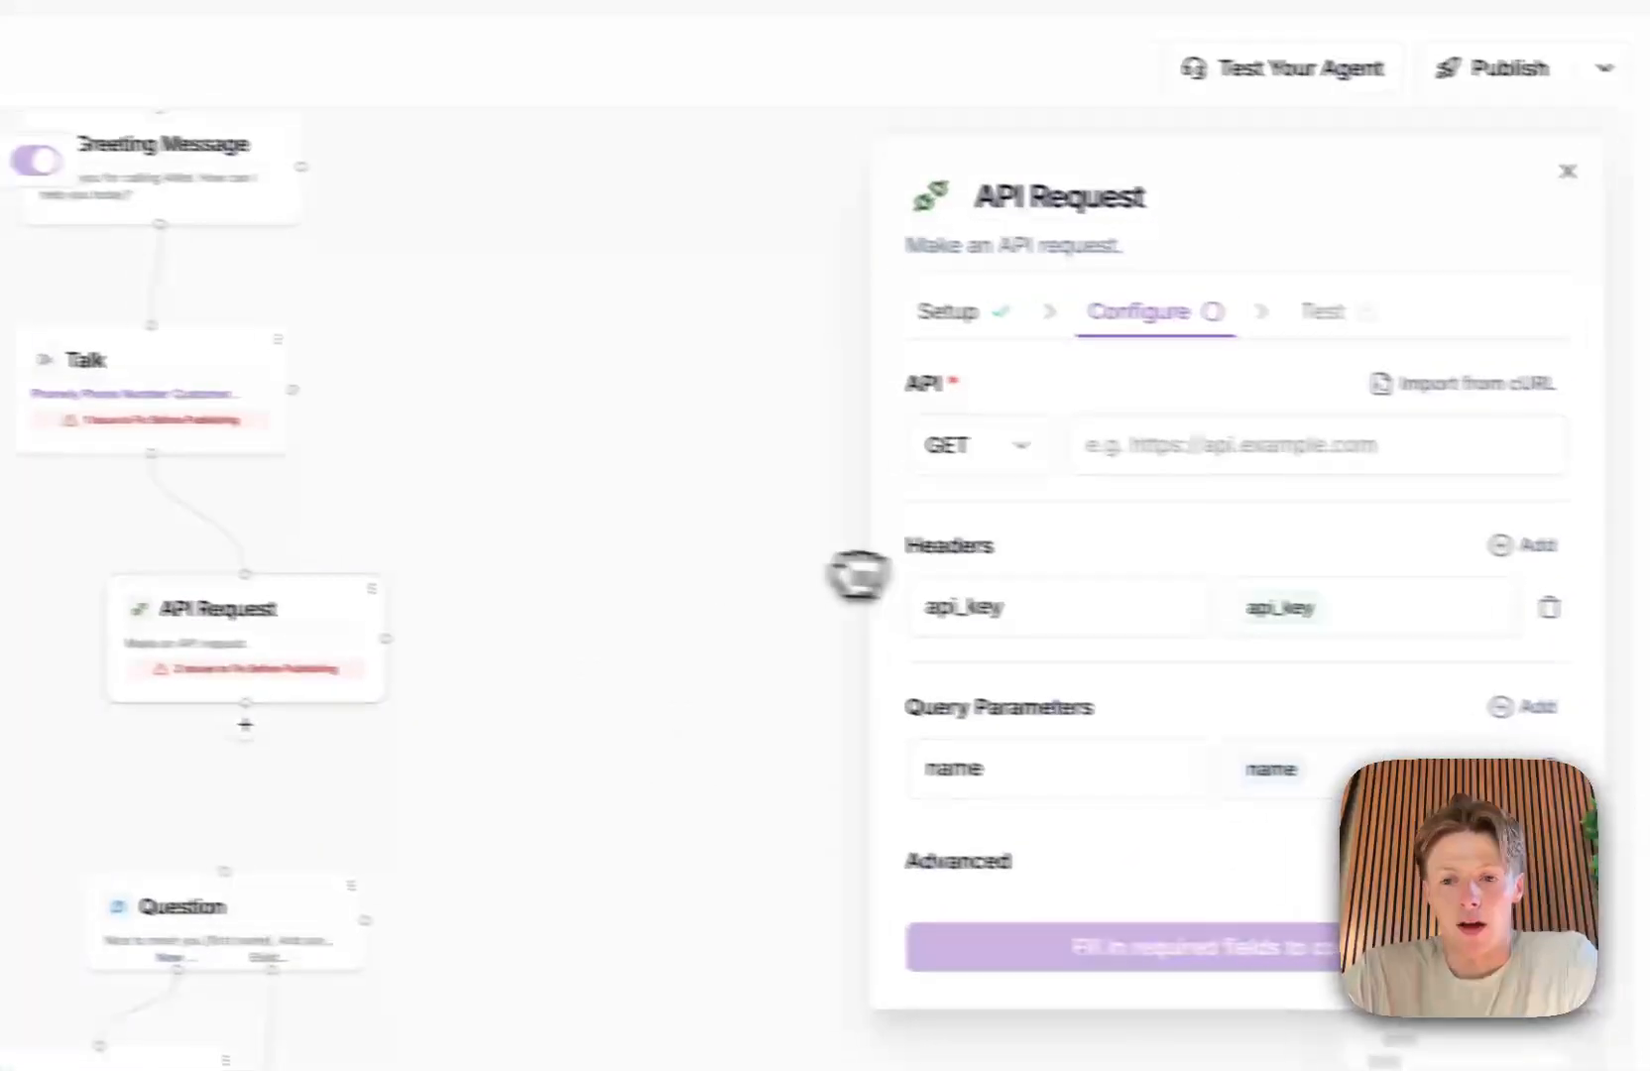
Step: Clear the api_key header's value and browse the inline variable suggestions that @ offers in that field
click(1376, 606)
key(BackSpace)
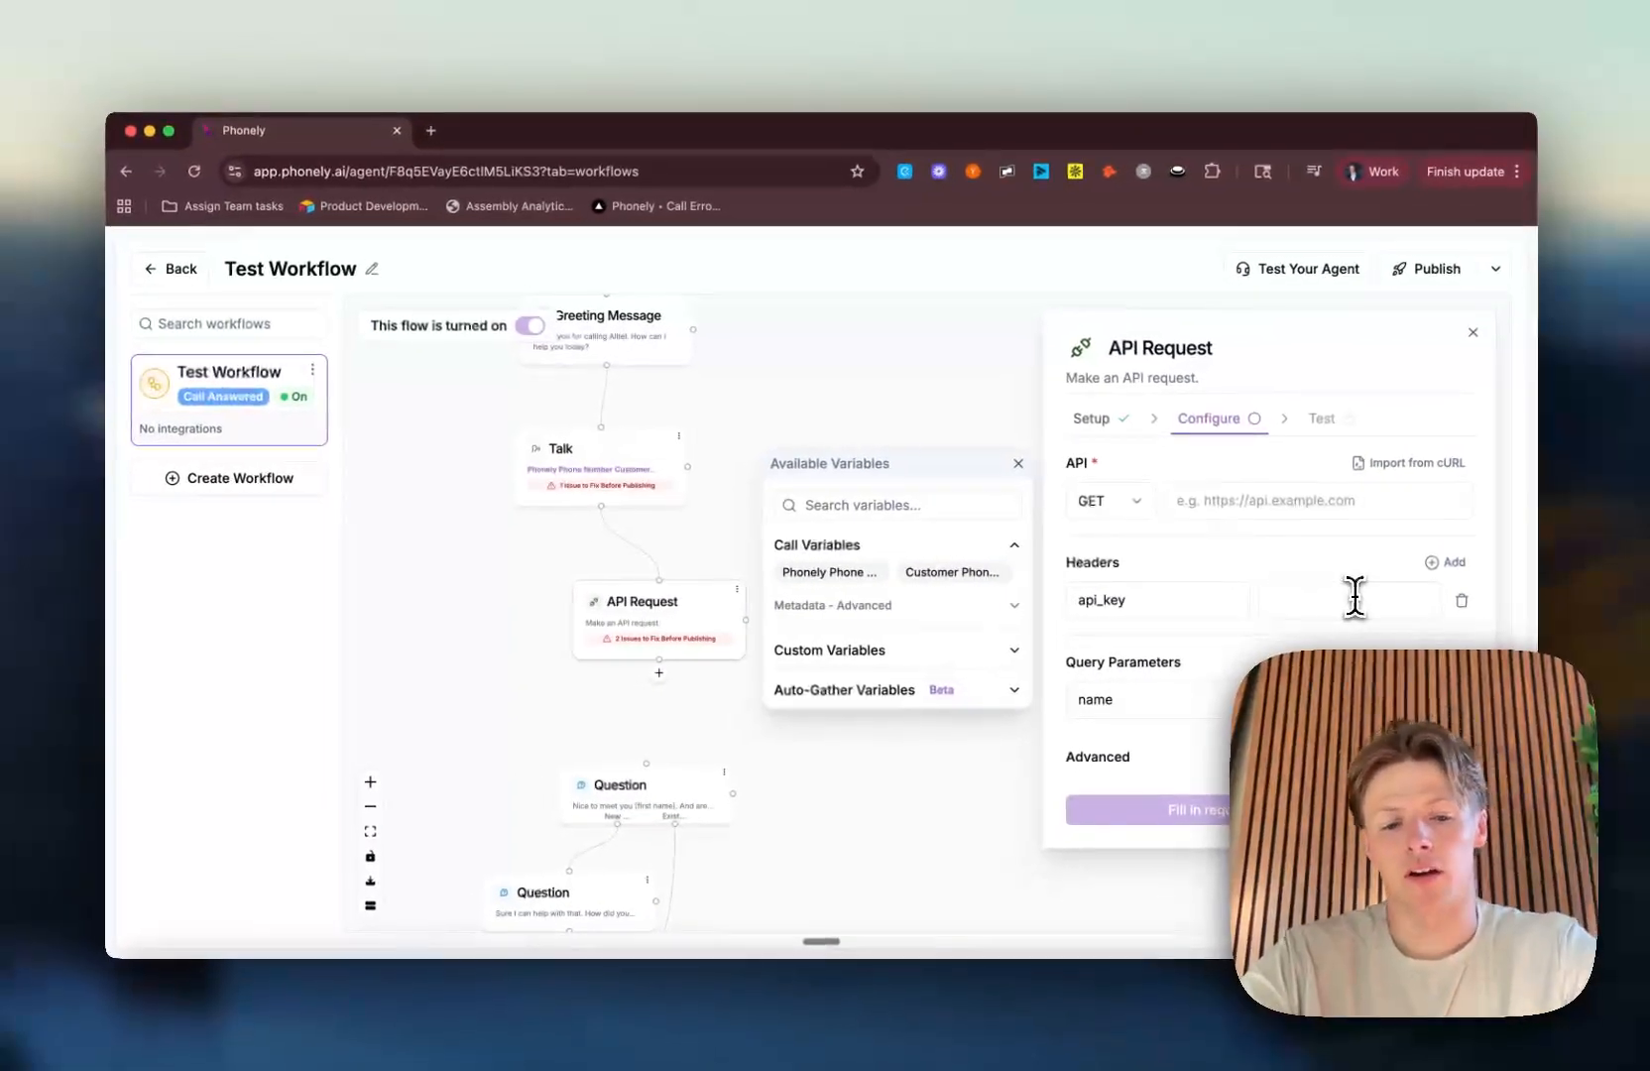
text(@)
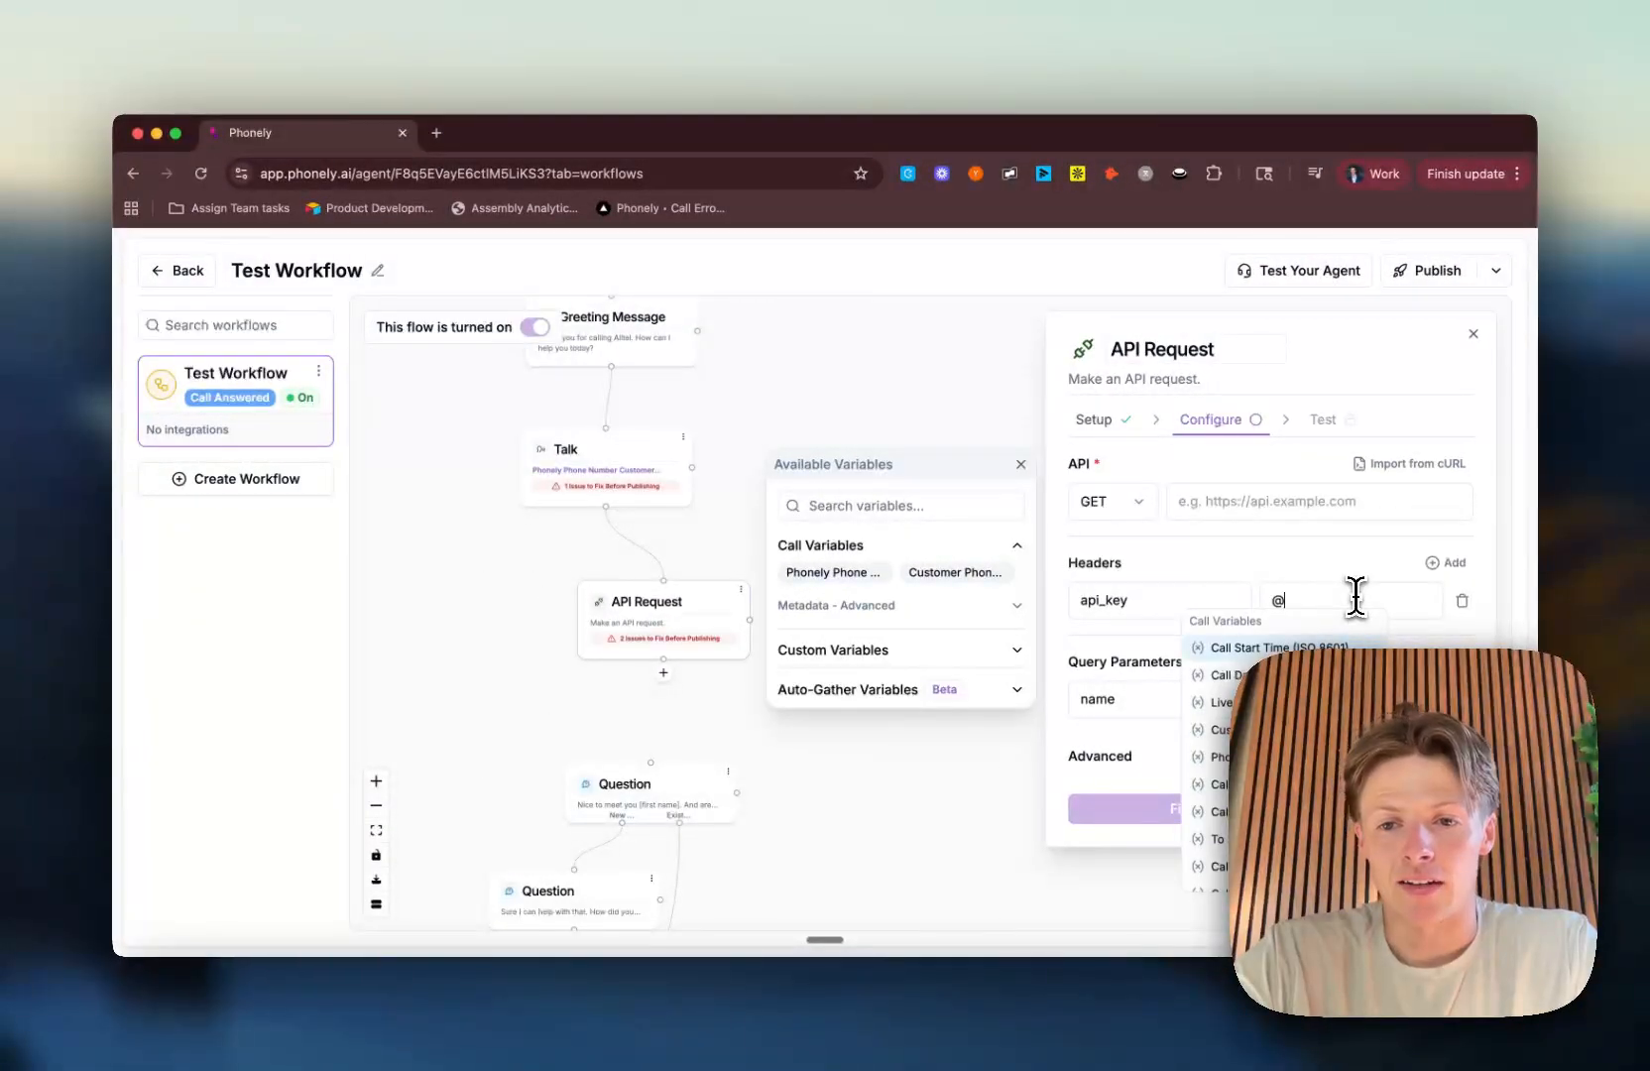
scroll(1289, 753, down, 5)
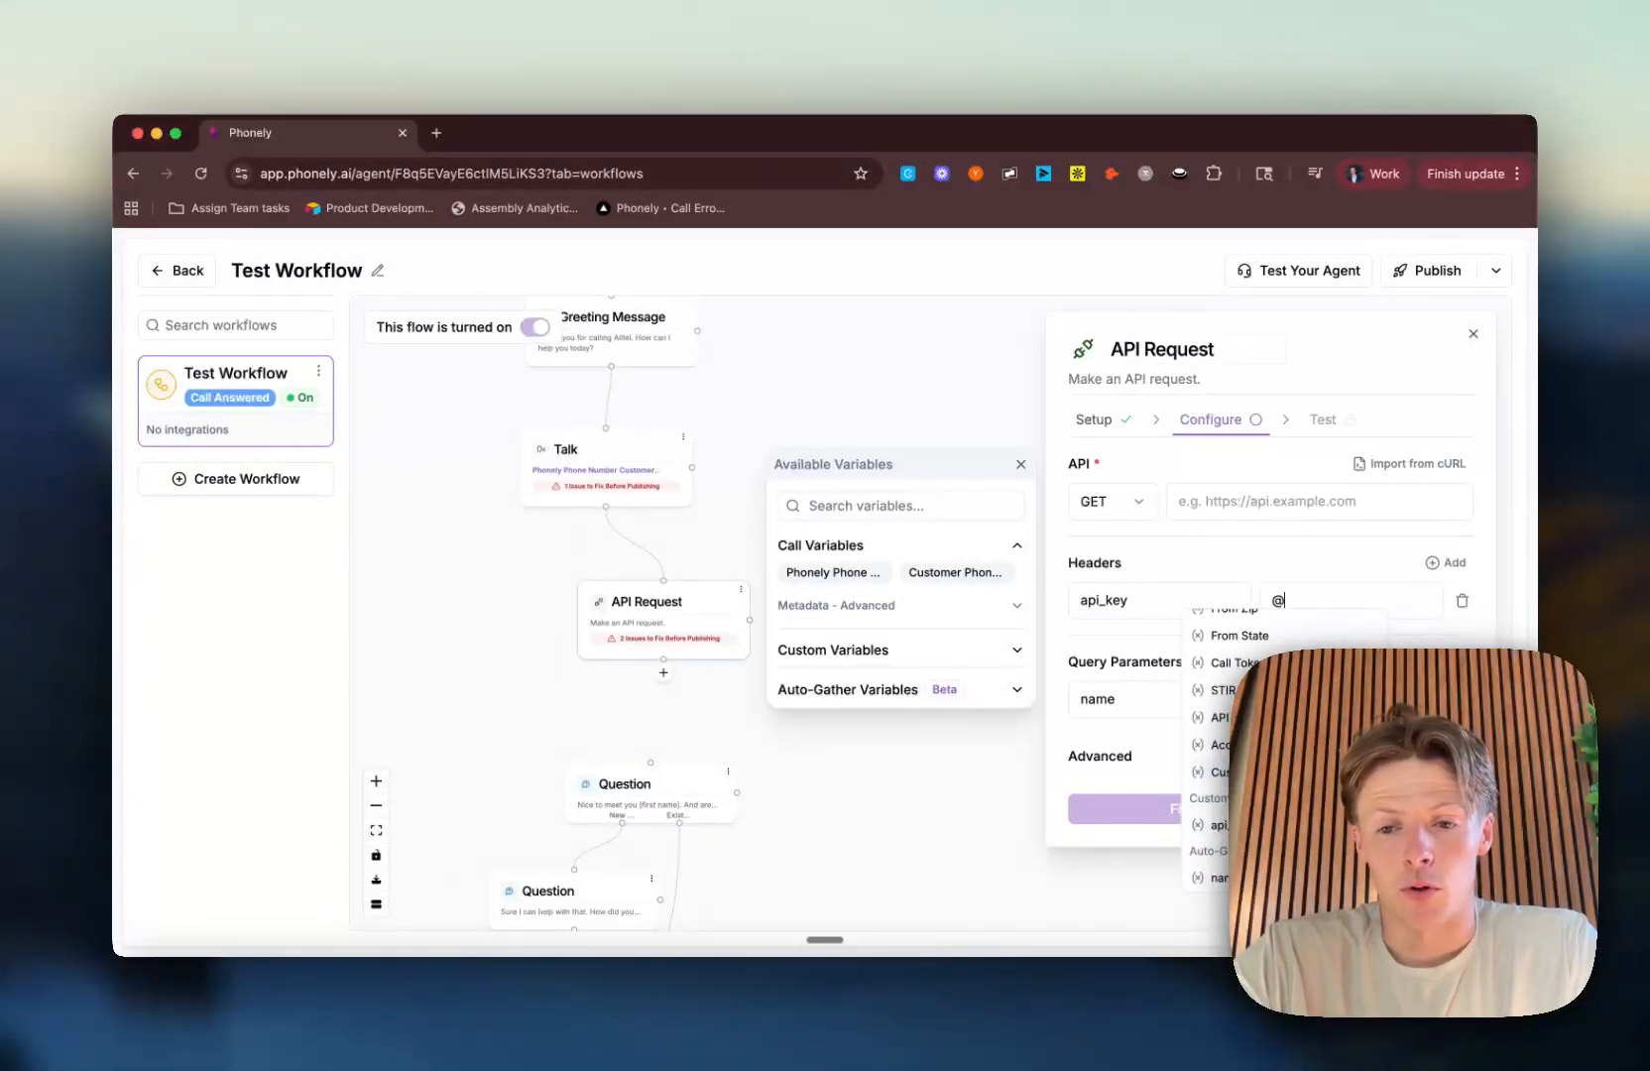
scroll(1219, 754, up, 5)
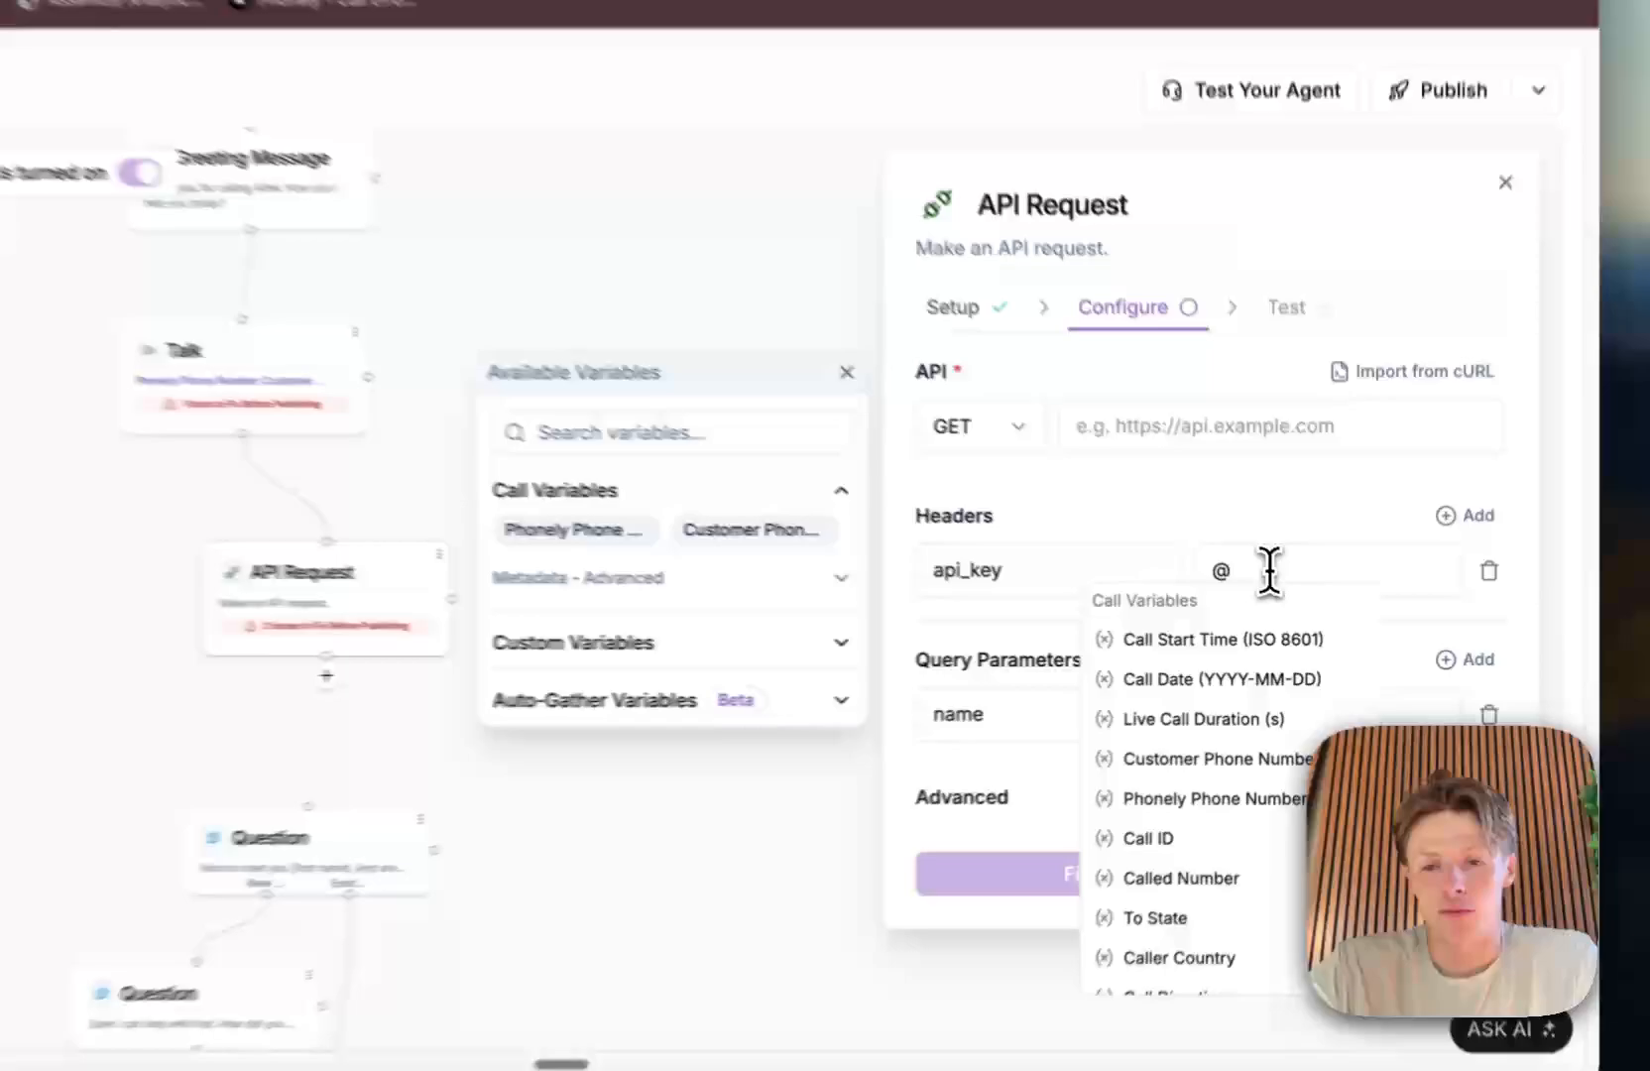
key(Escape)
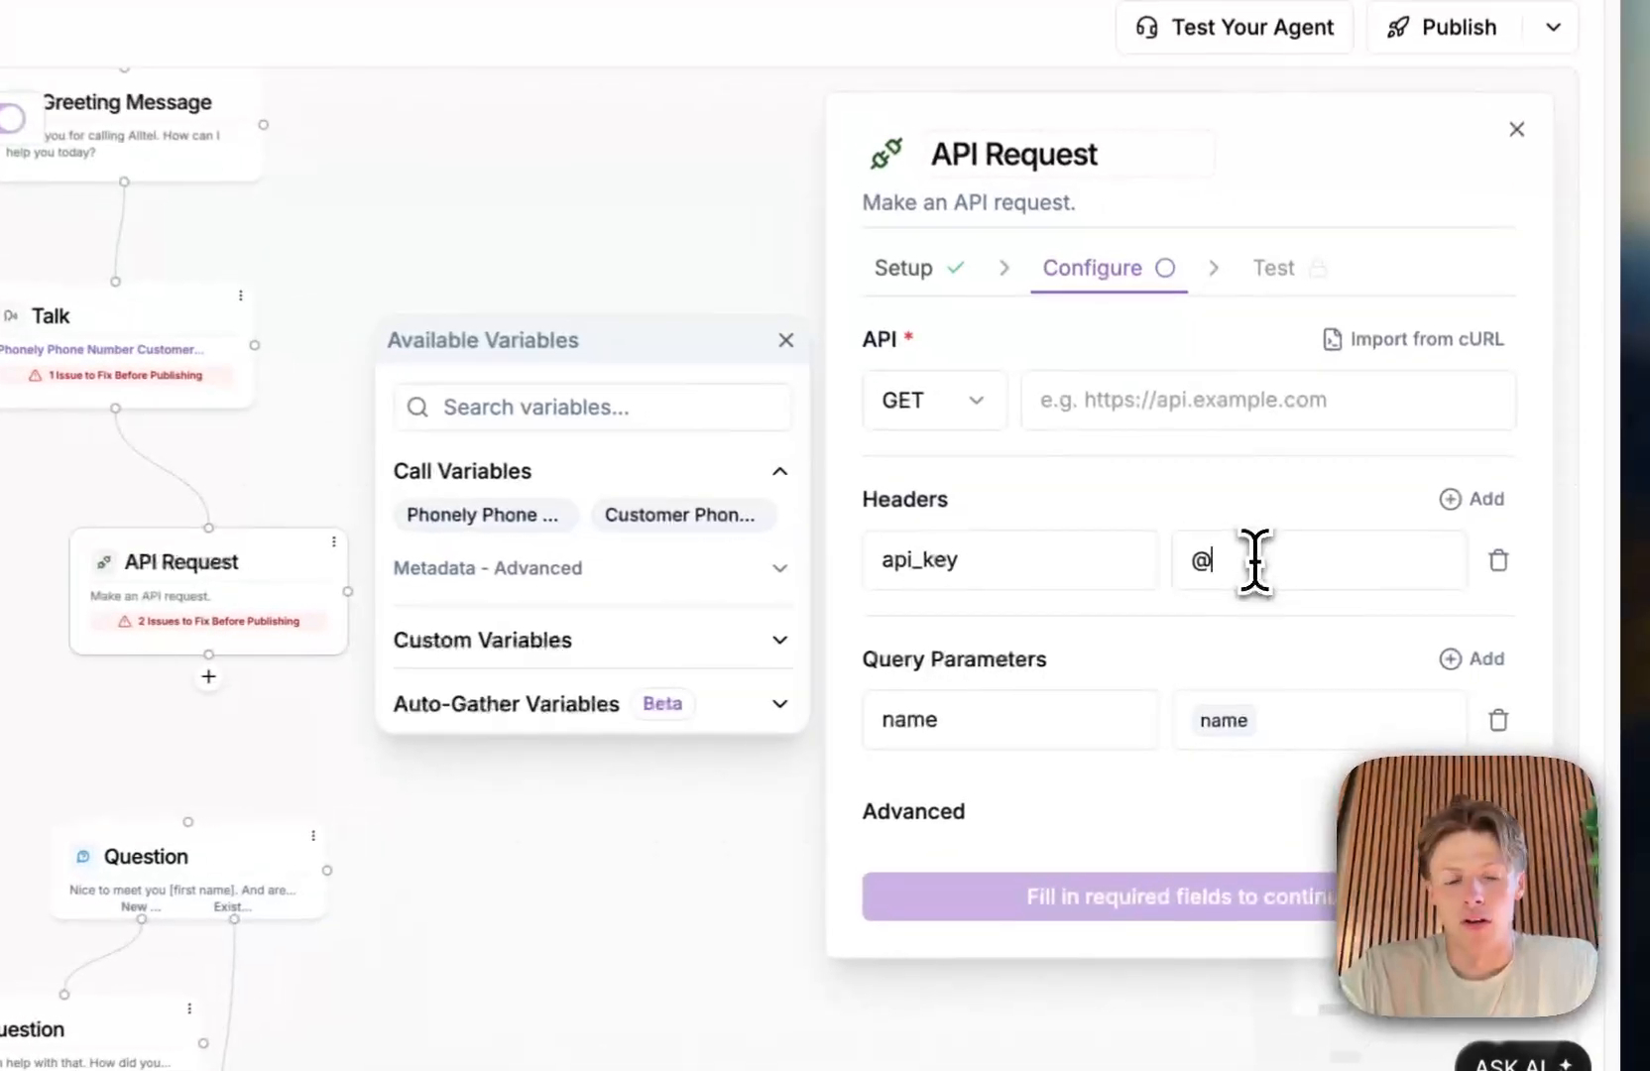
key(BackSpace)
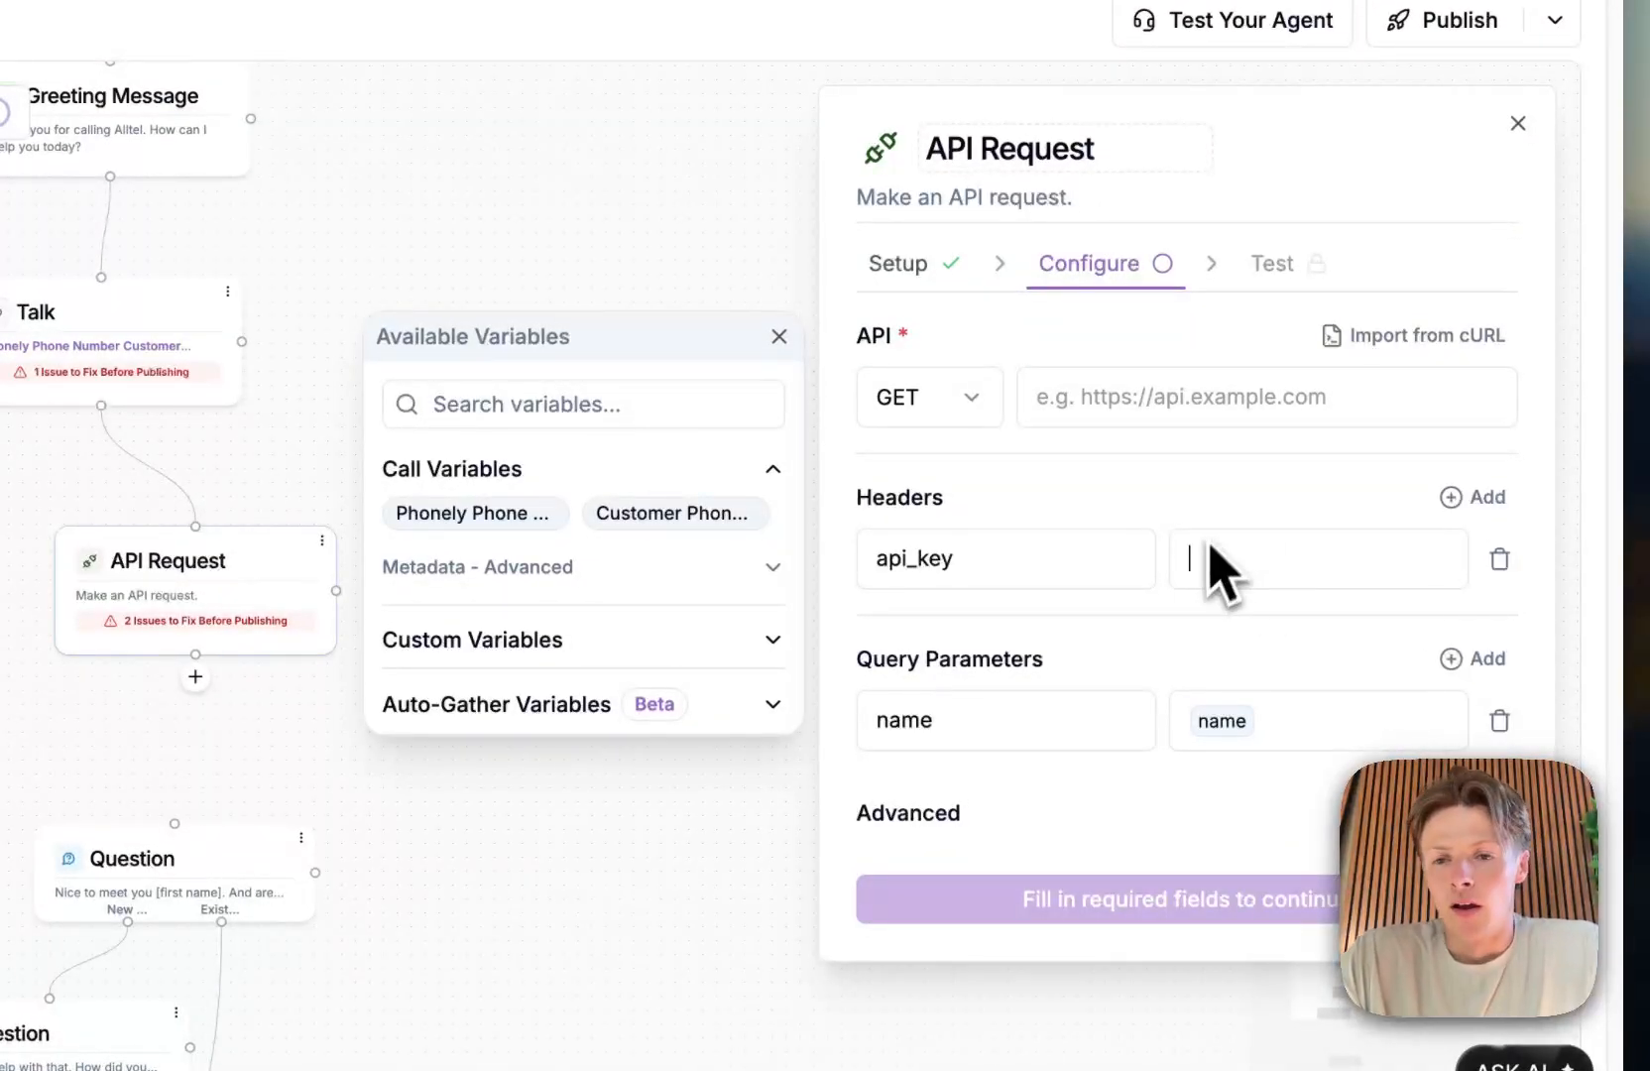
click(1251, 496)
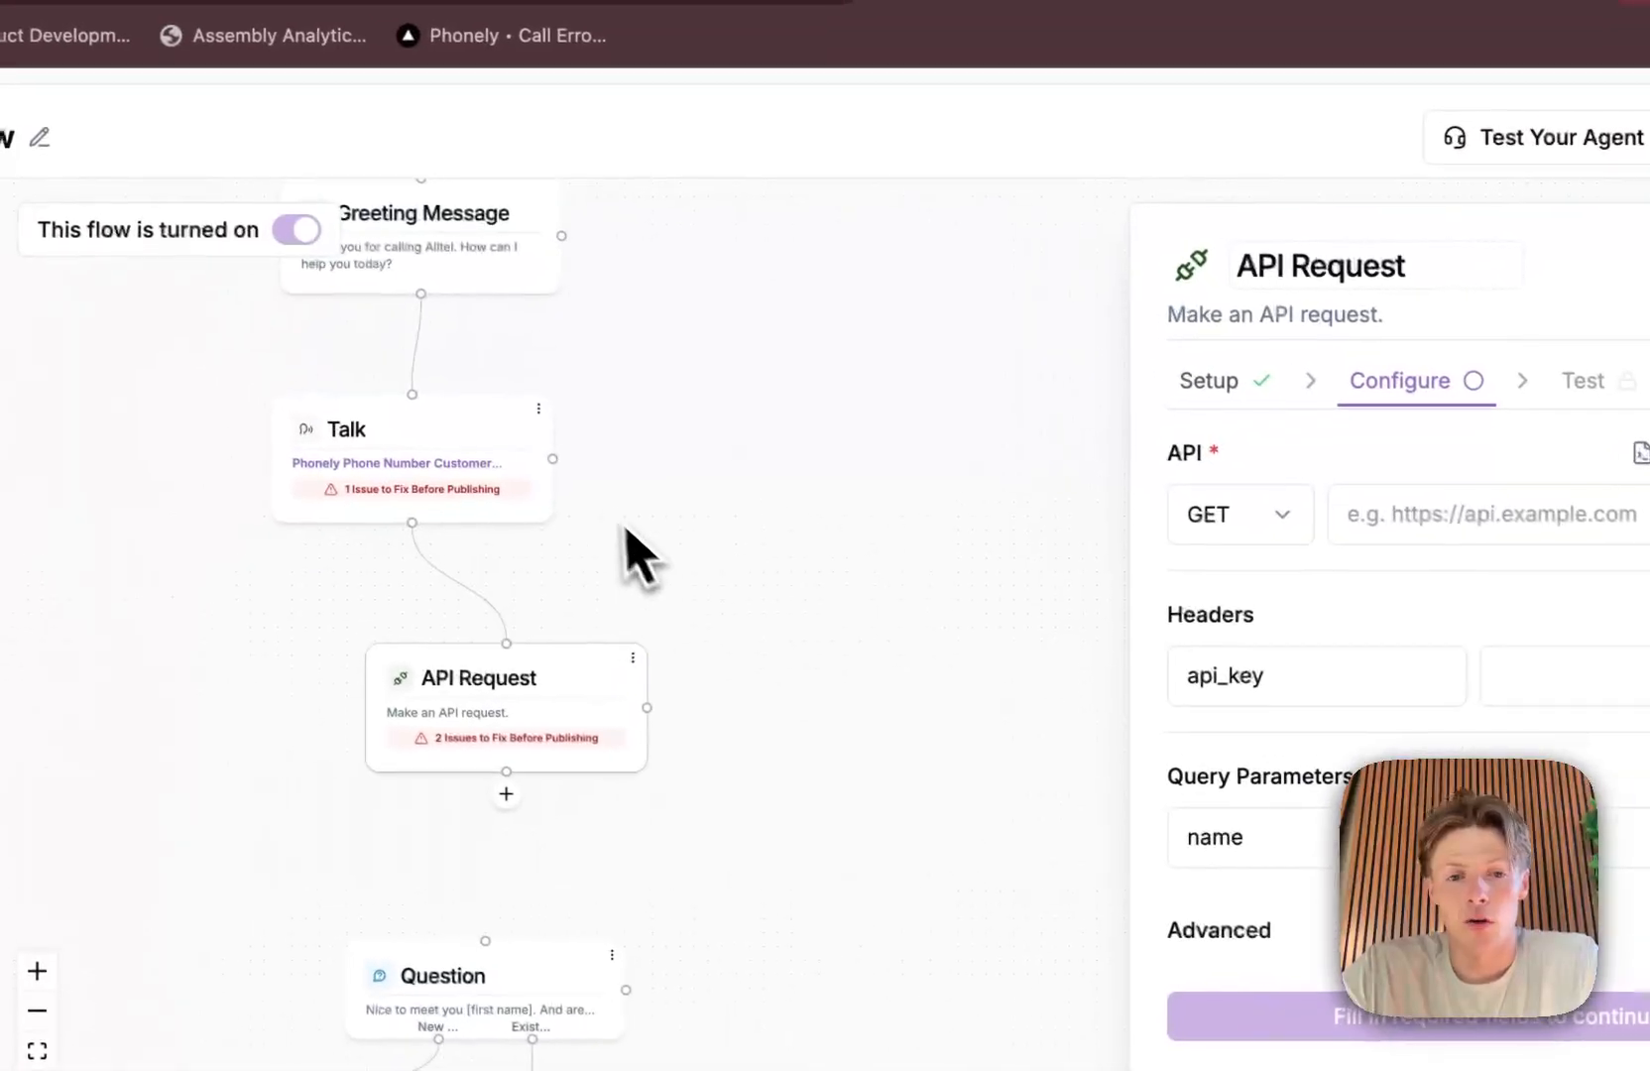
Step: Add a Send Email post-call action branching from the Talk block and place it beside that block
click(588, 464)
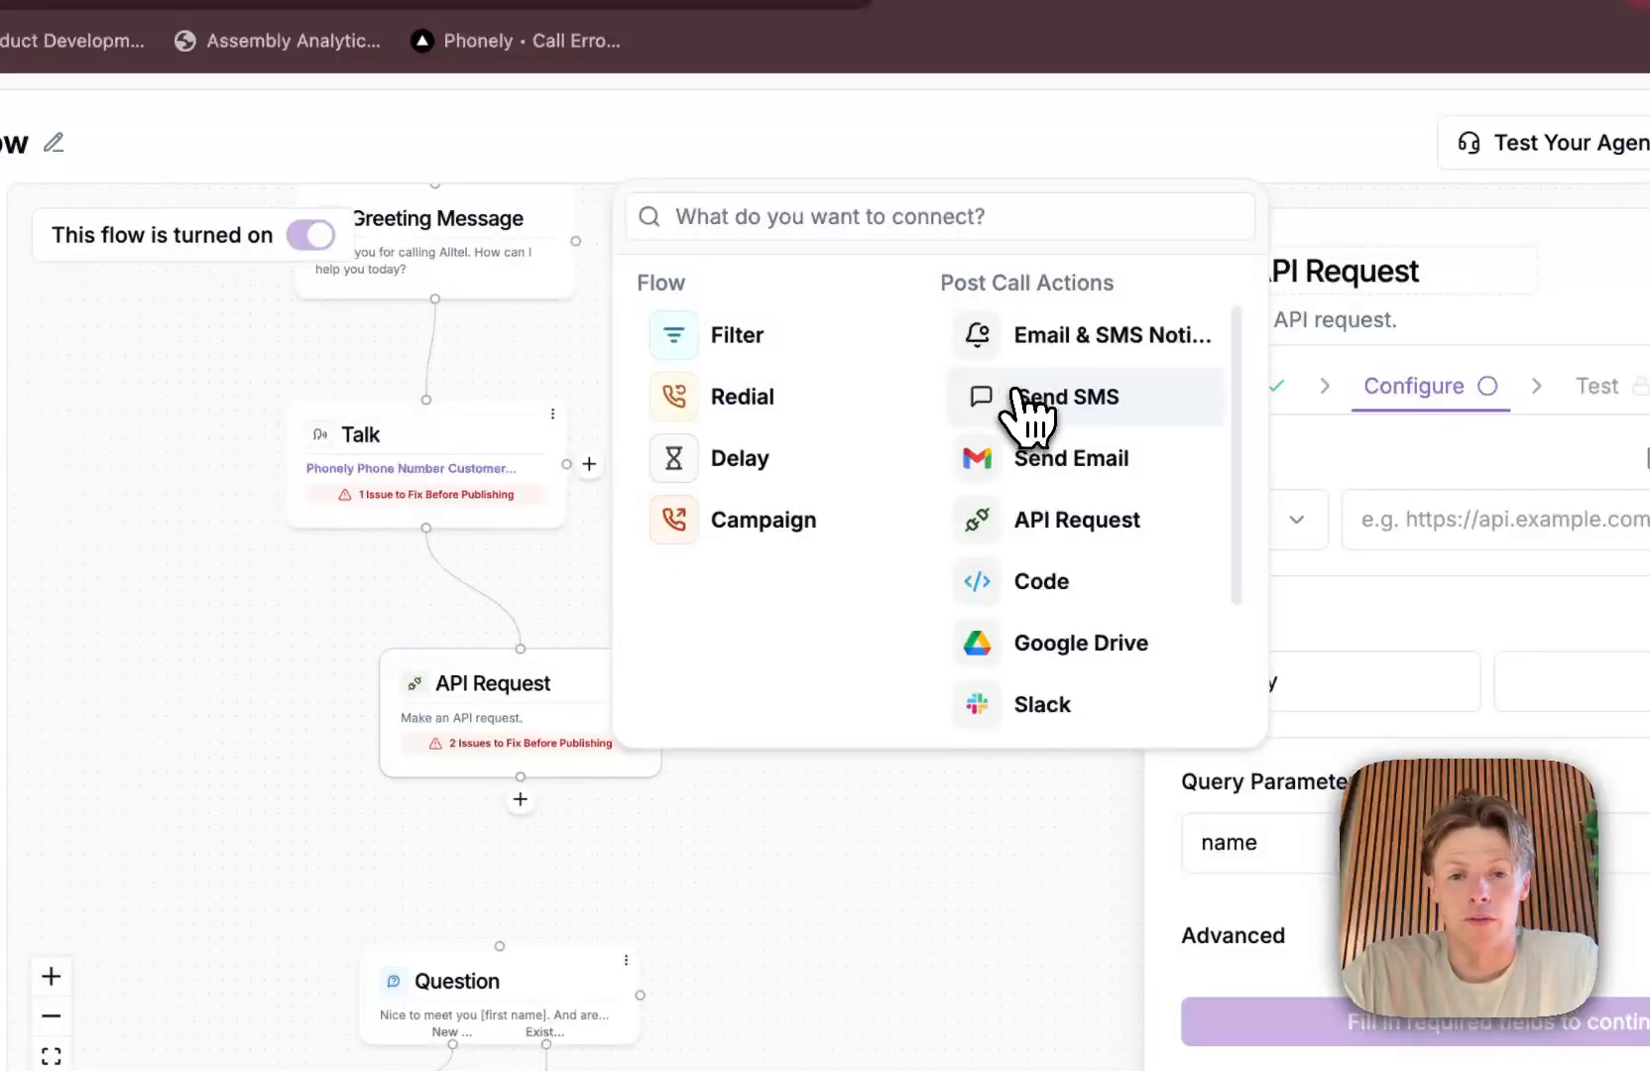
click(1023, 462)
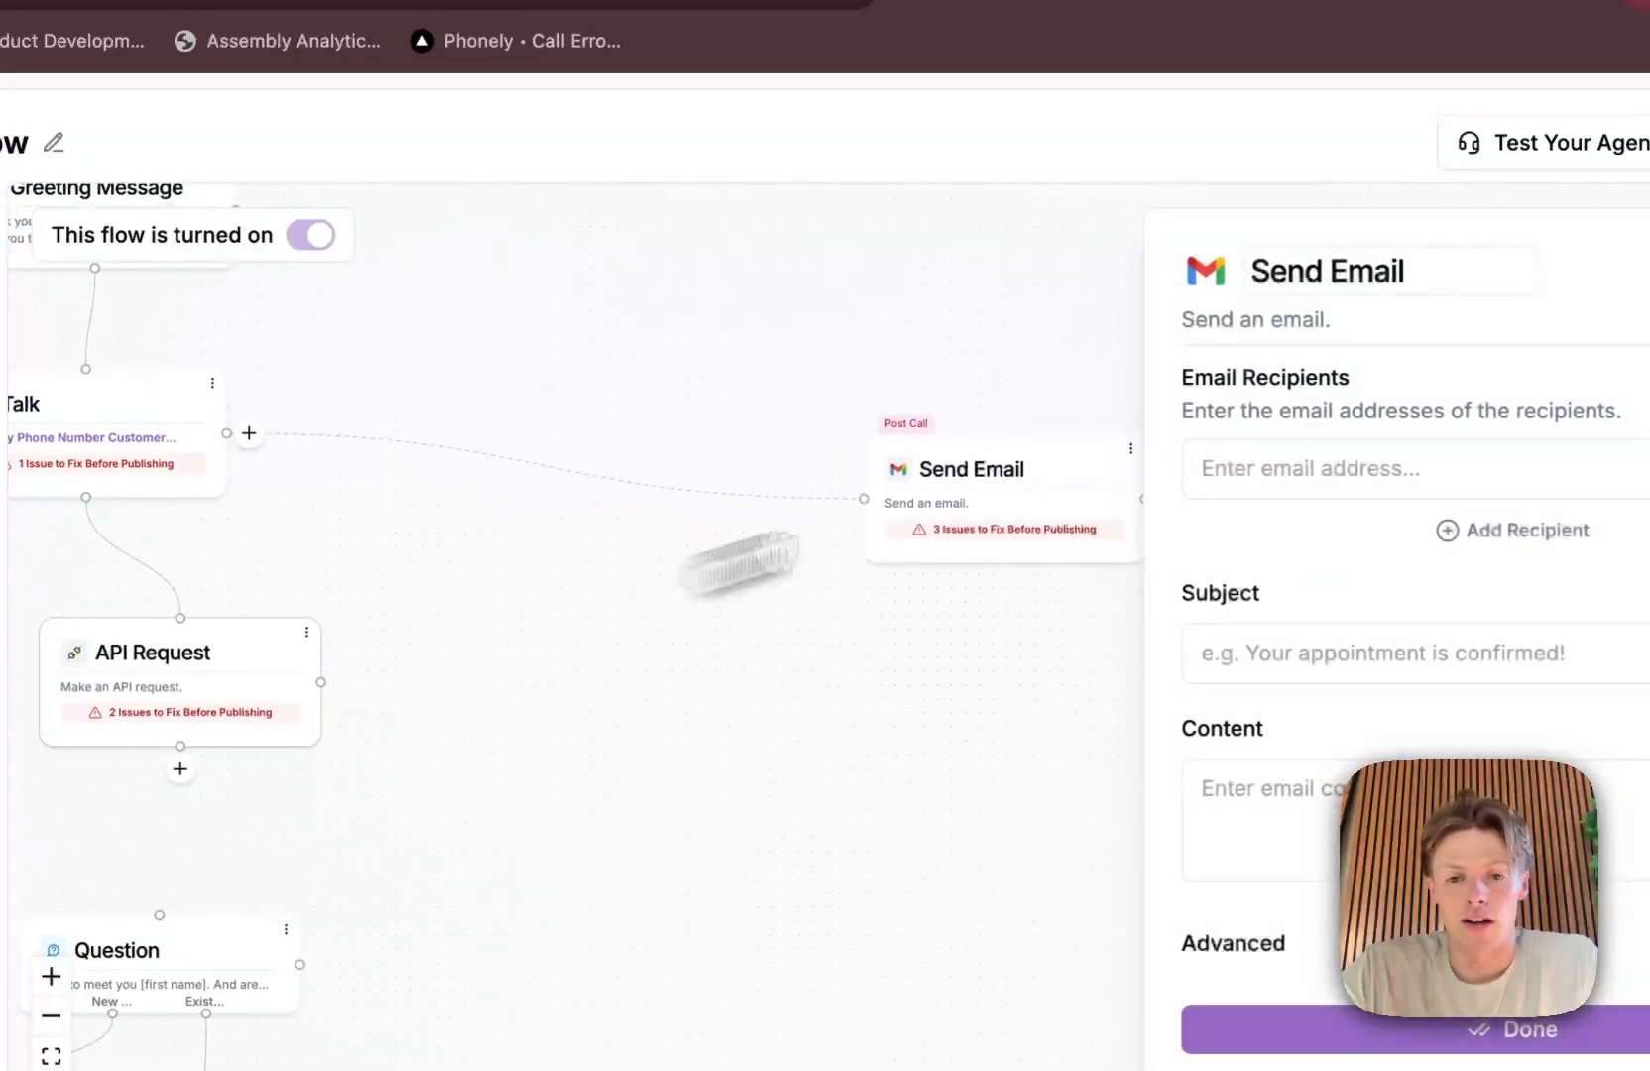
drag(995, 480, 489, 413)
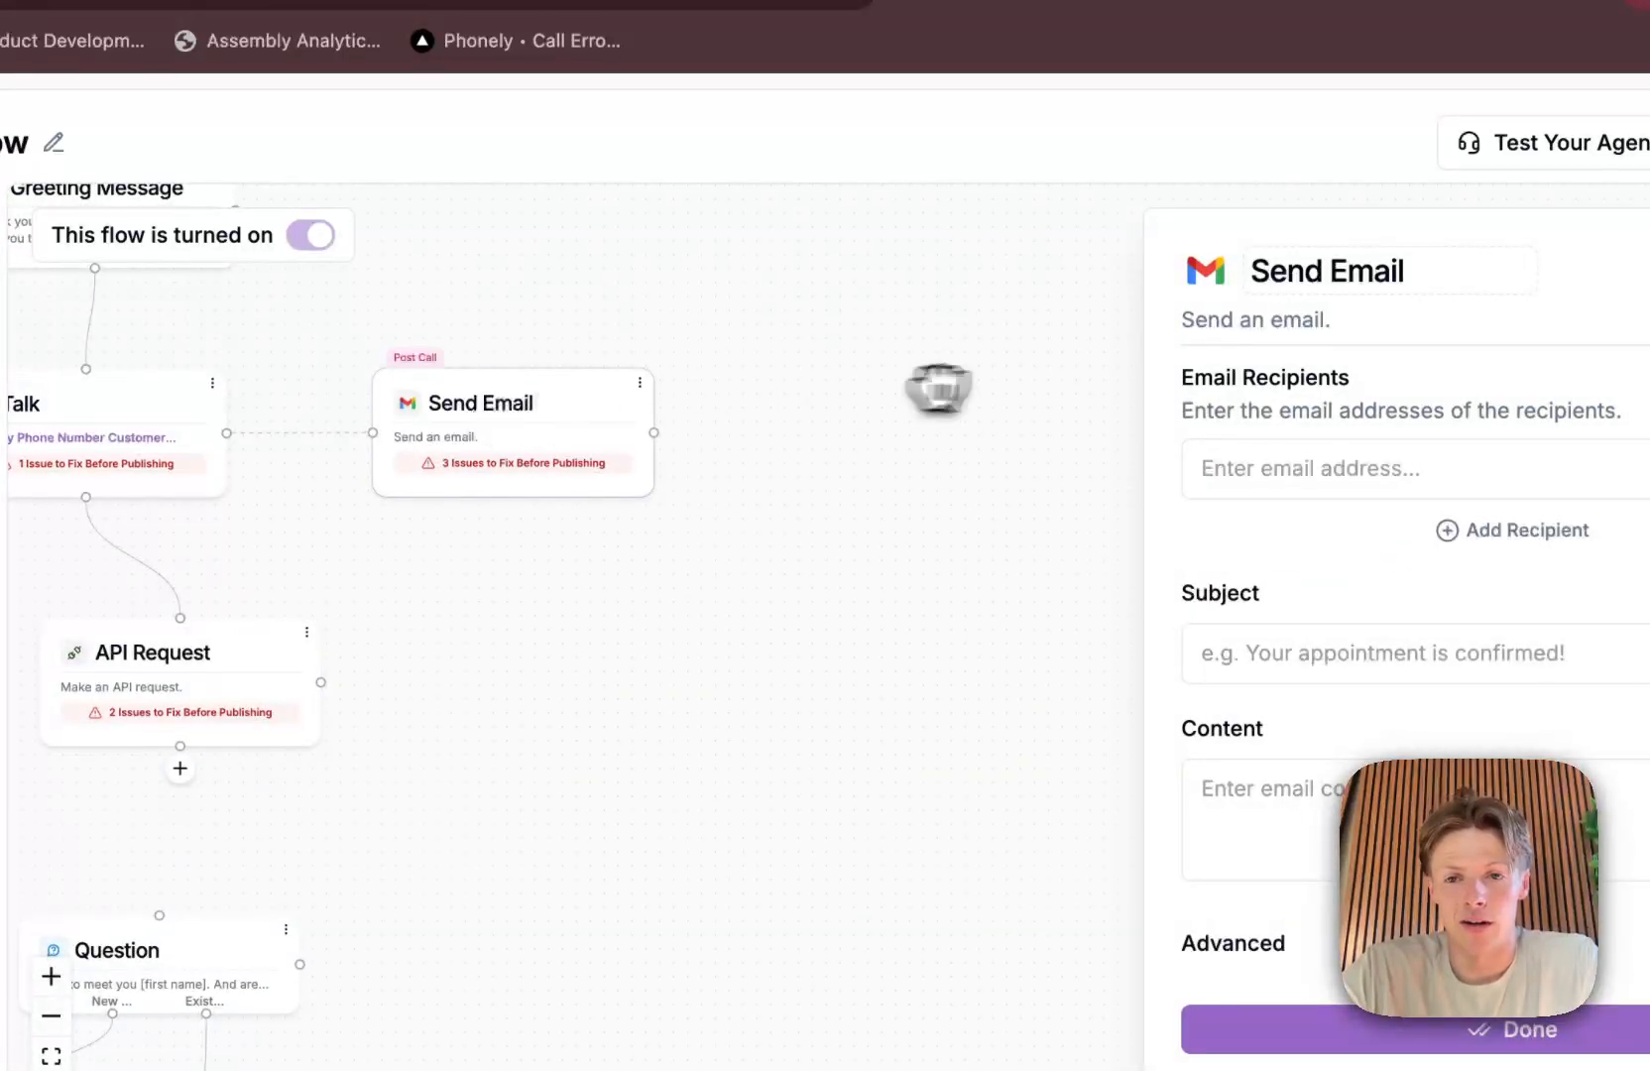
drag(977, 390, 1179, 396)
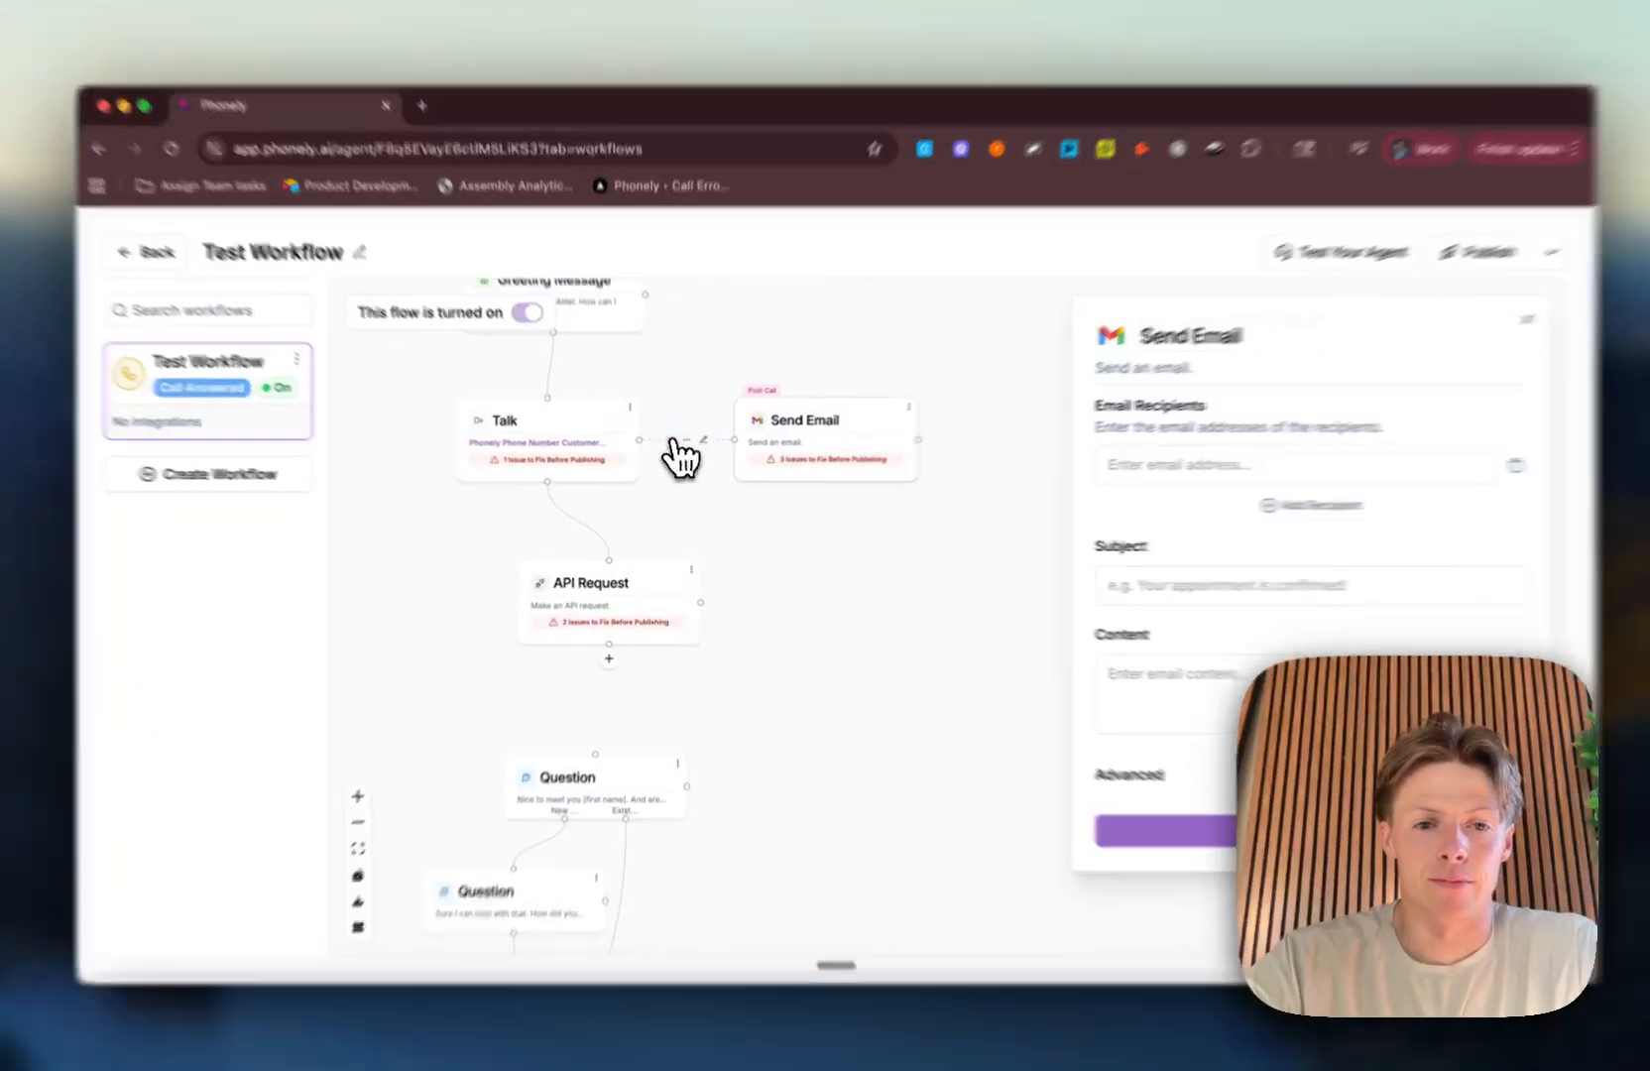
Step: Detach the Send Email block from Talk, move it beside the API Request block and connect it to API Request
click(672, 446)
drag(793, 434, 840, 608)
drag(957, 650, 959, 642)
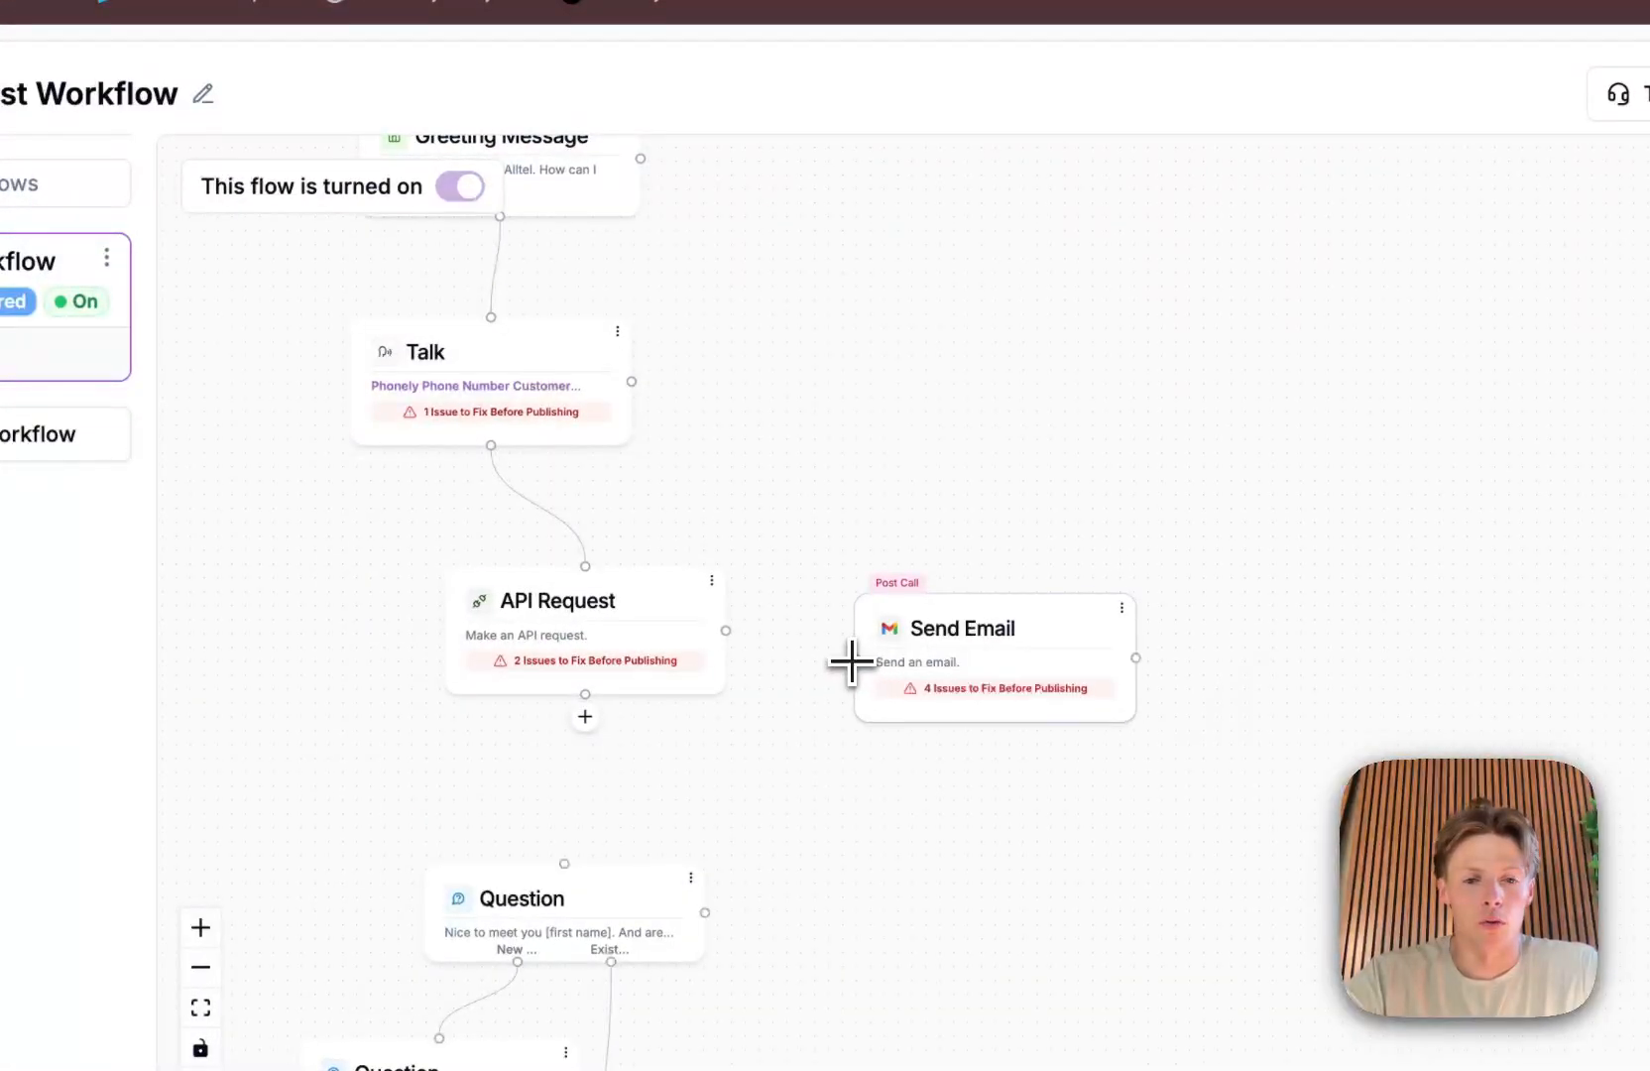
drag(853, 663, 724, 628)
drag(902, 634, 905, 621)
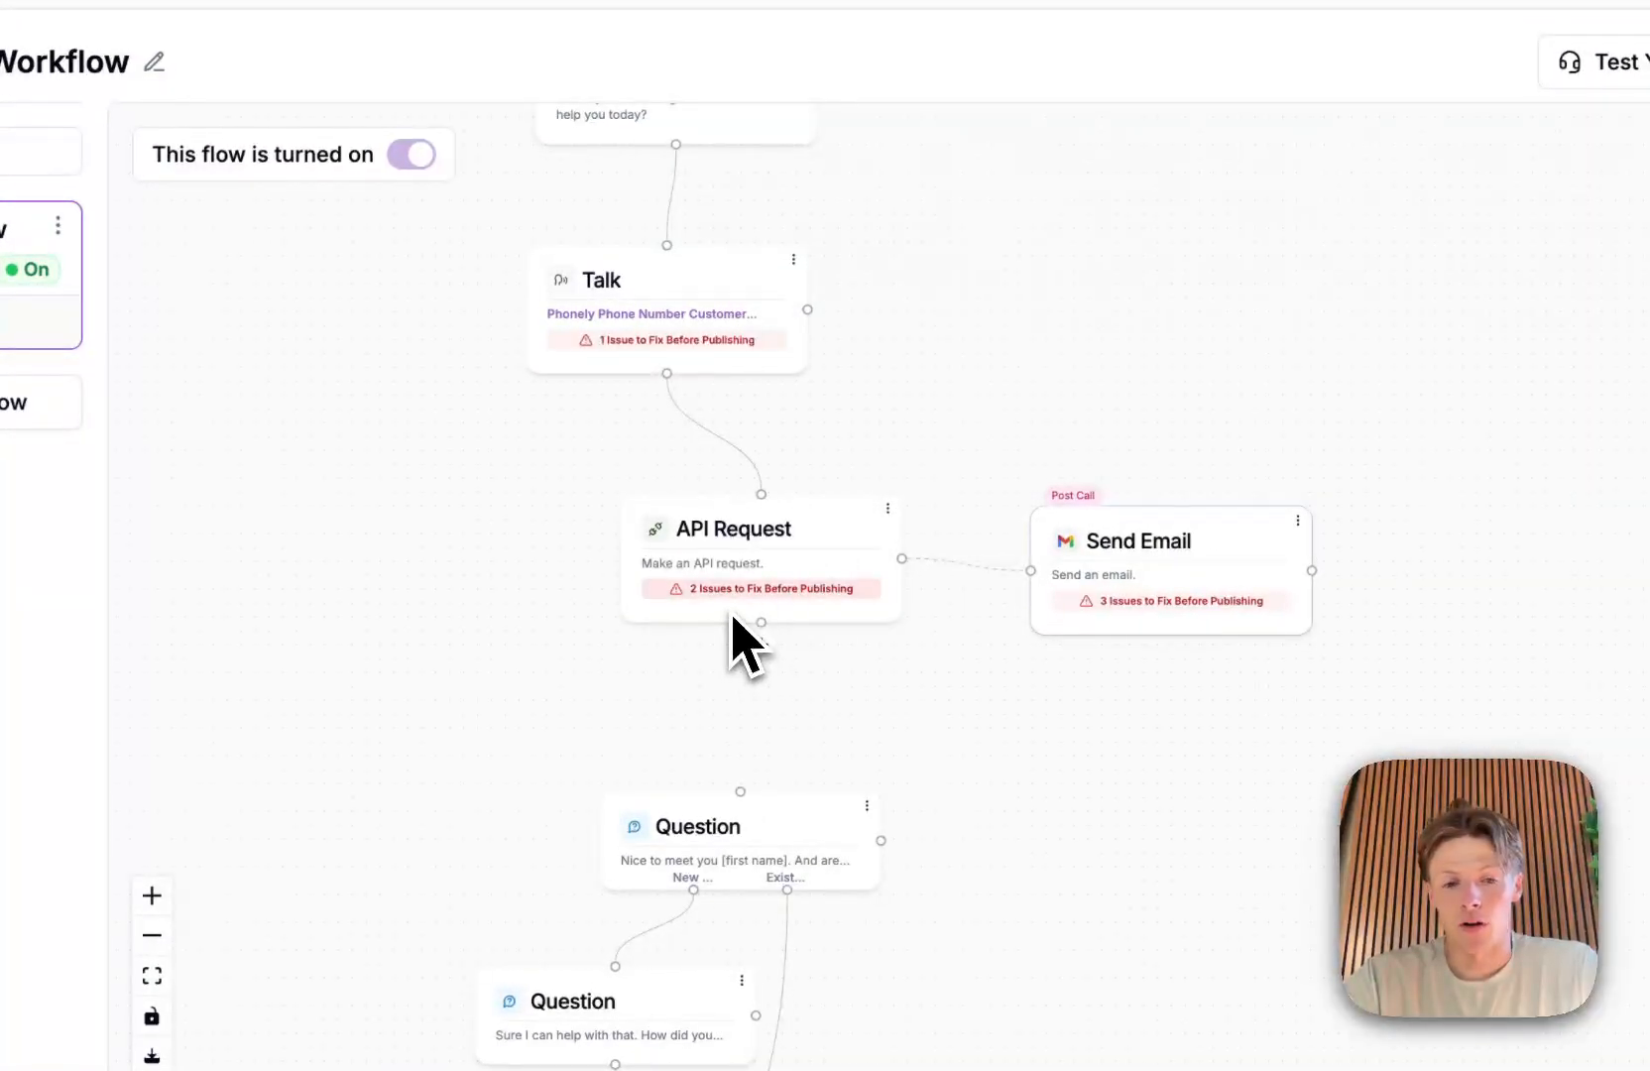
Step: Open the Send Email block's settings and bring up the variables available for its Subject field
drag(1033, 843, 1106, 538)
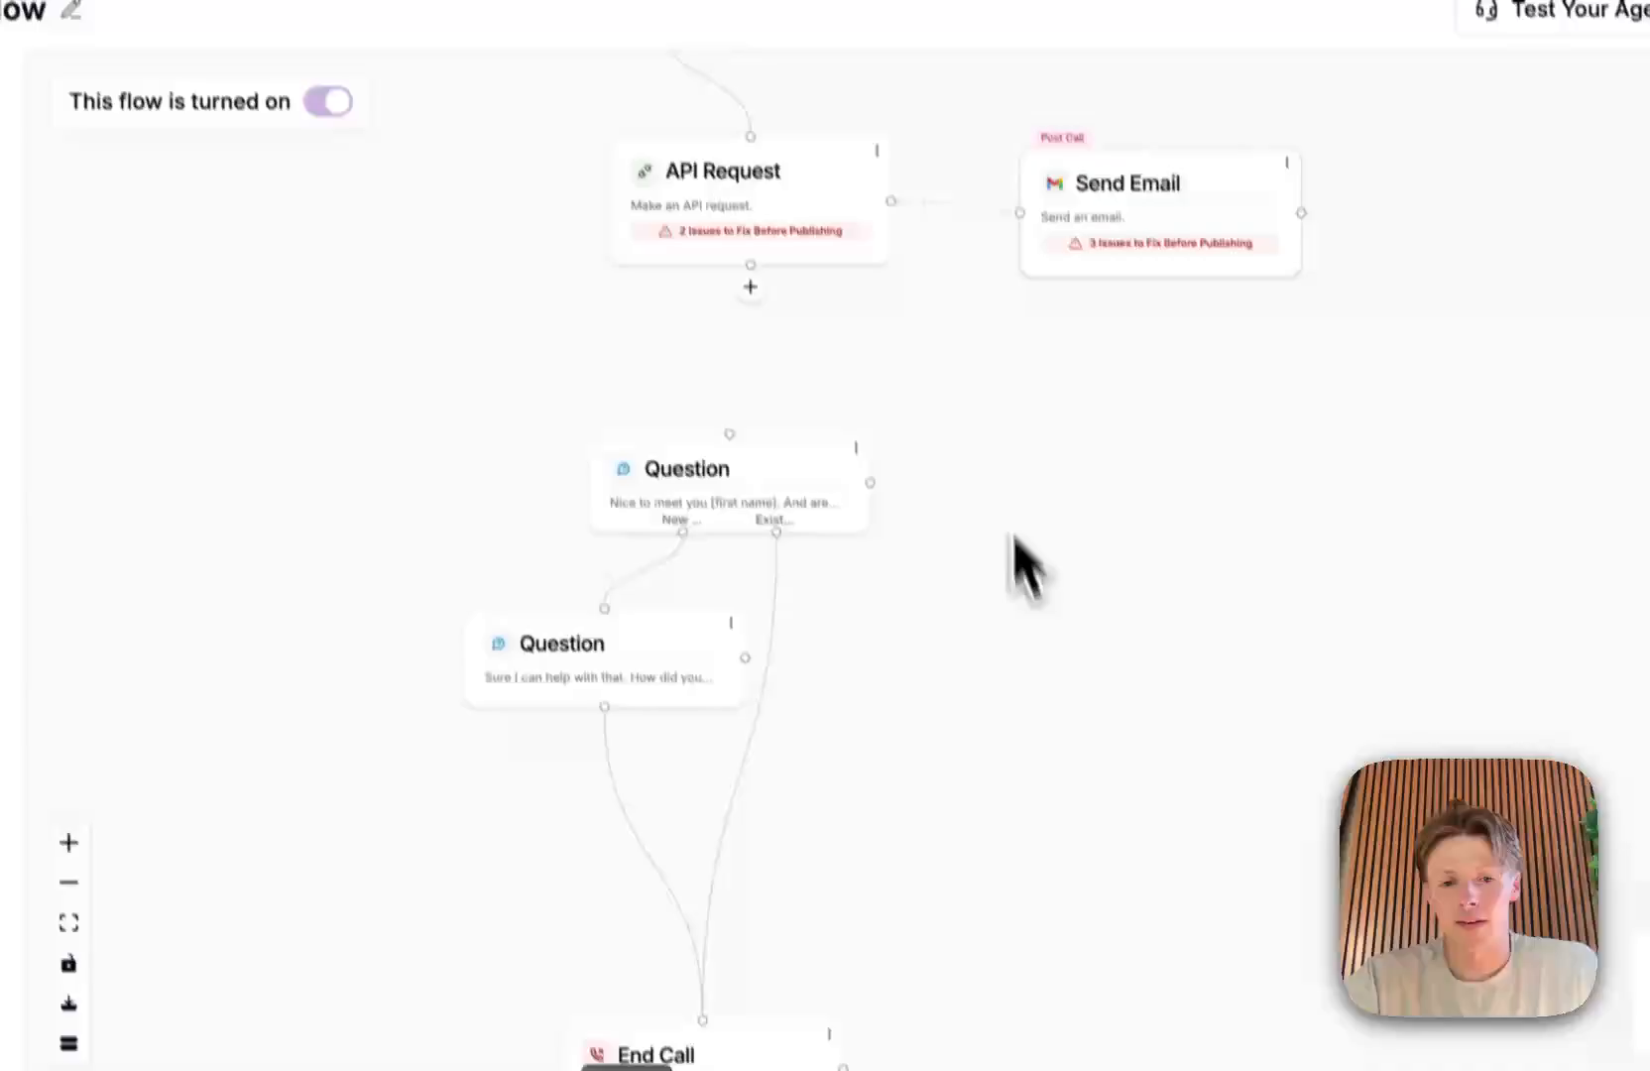
drag(1047, 977, 783, 1070)
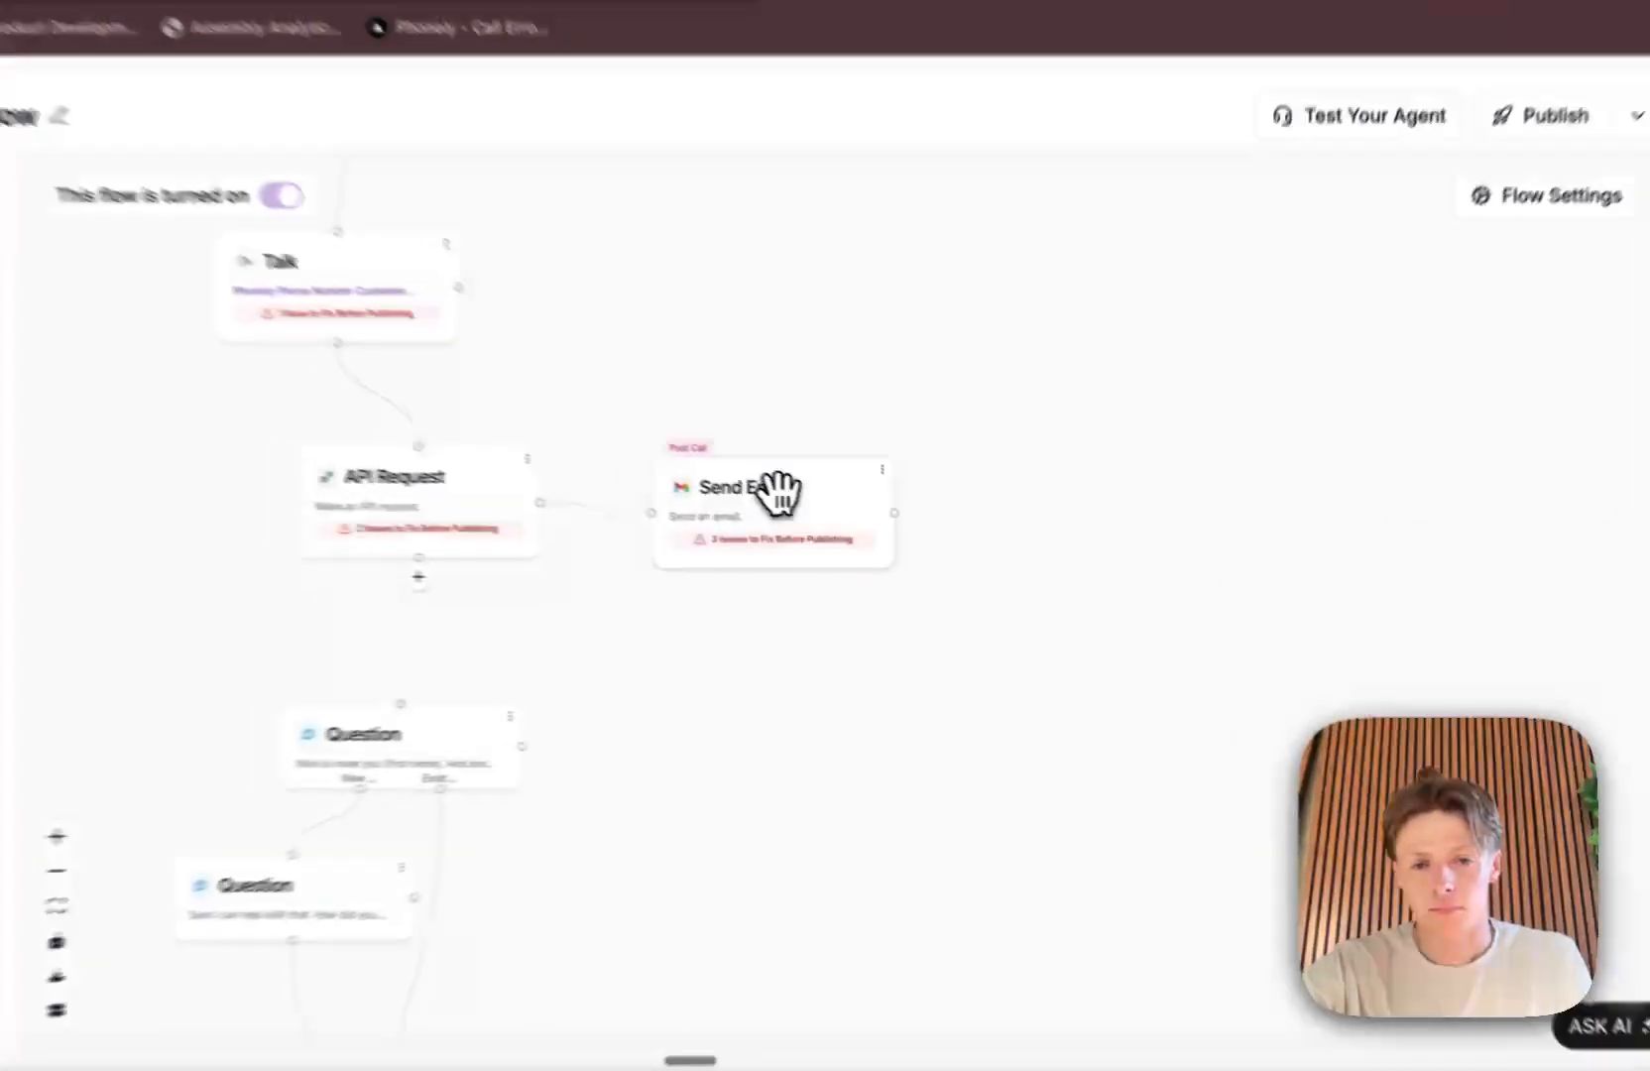
click(895, 533)
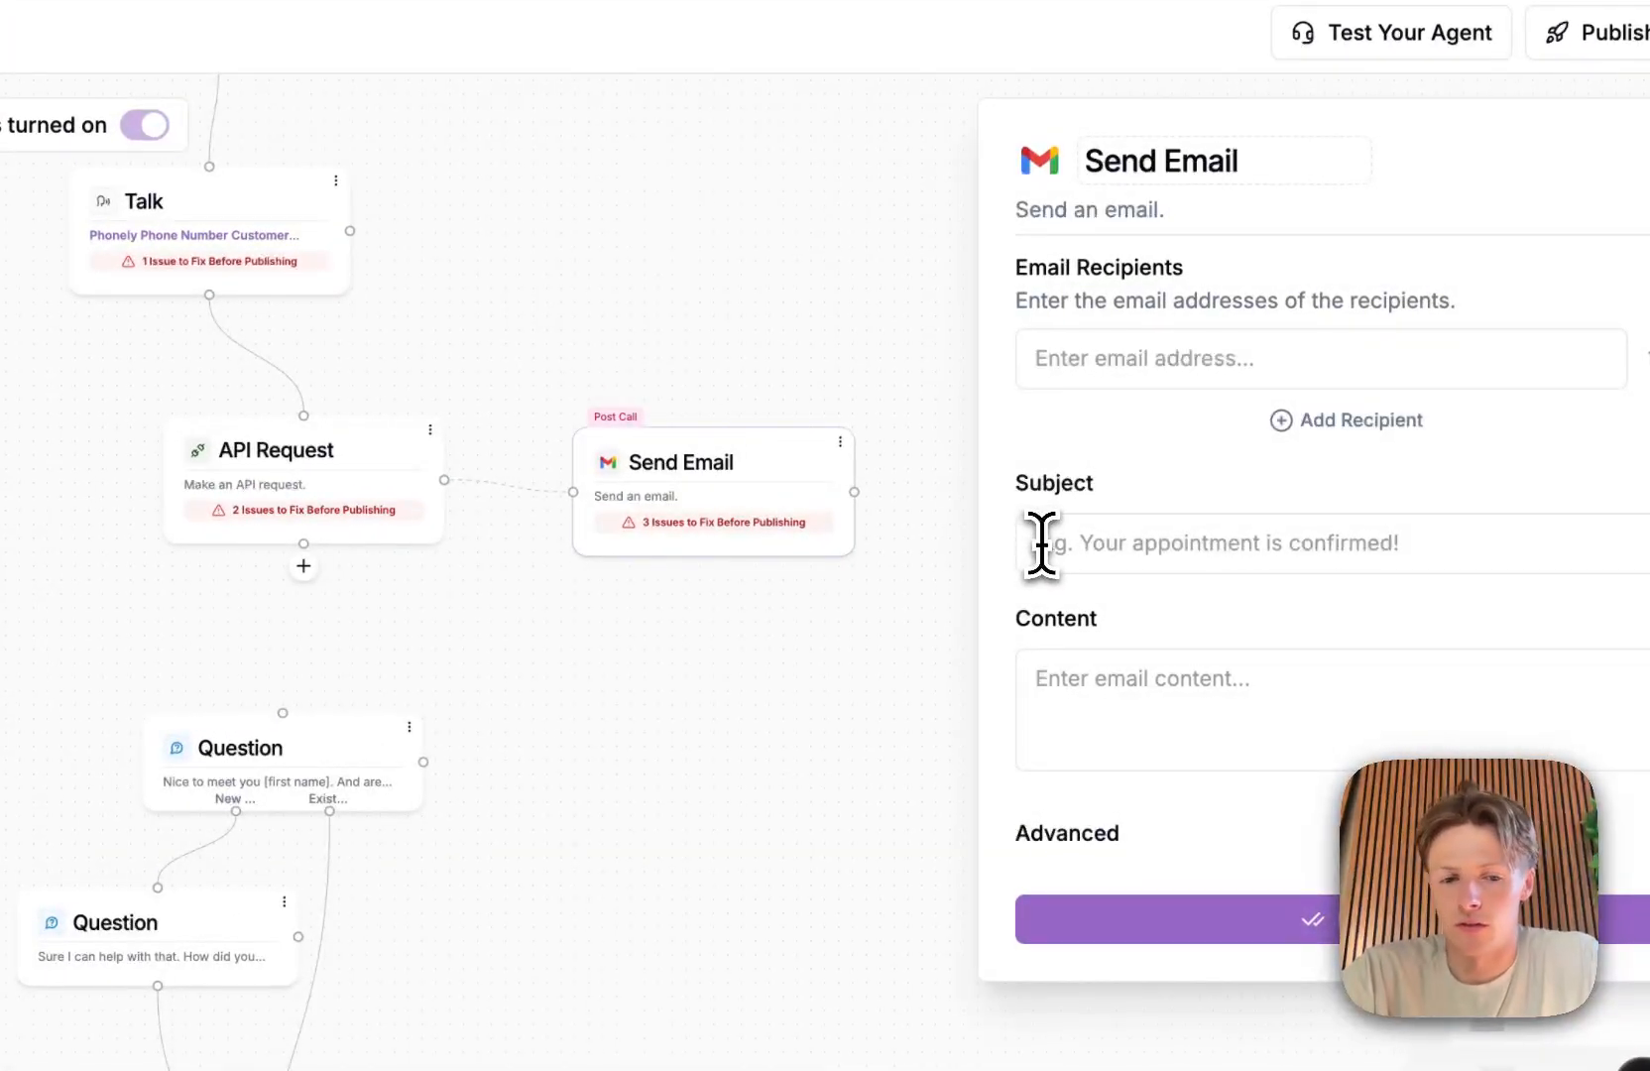
click(1050, 543)
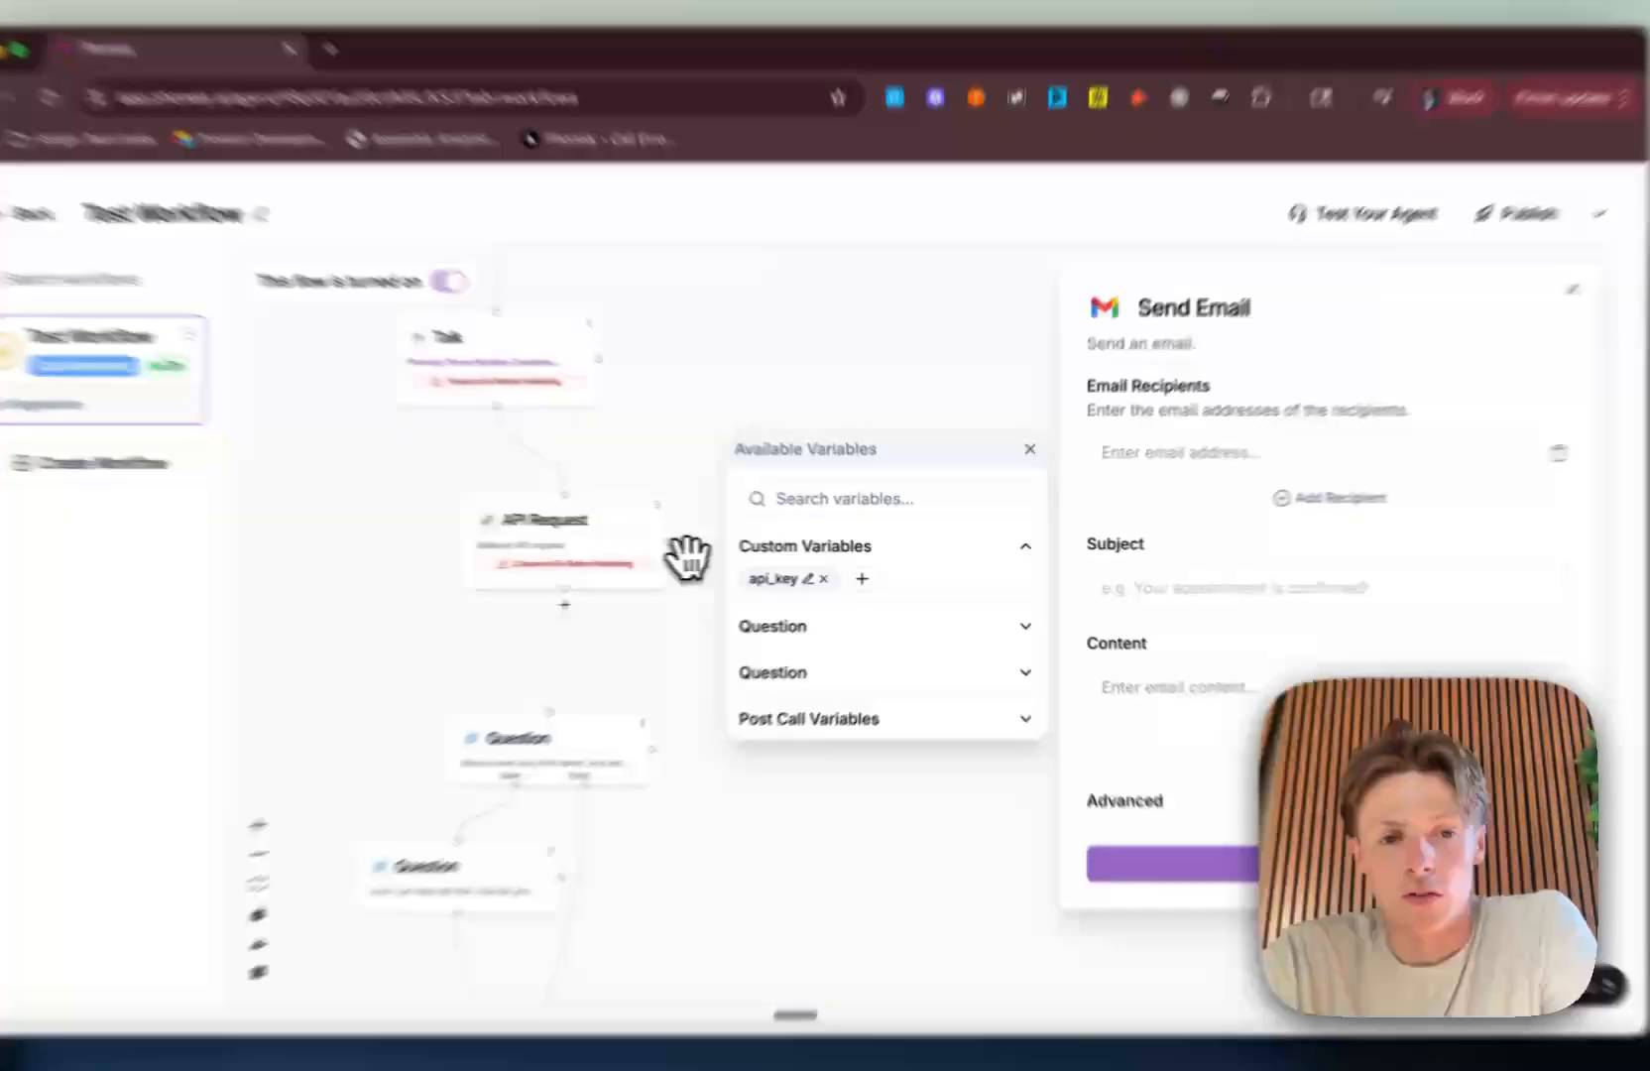
mouse_move(690, 472)
mouse_down()
mouse_move(713, 391)
mouse_move(708, 451)
mouse_up()
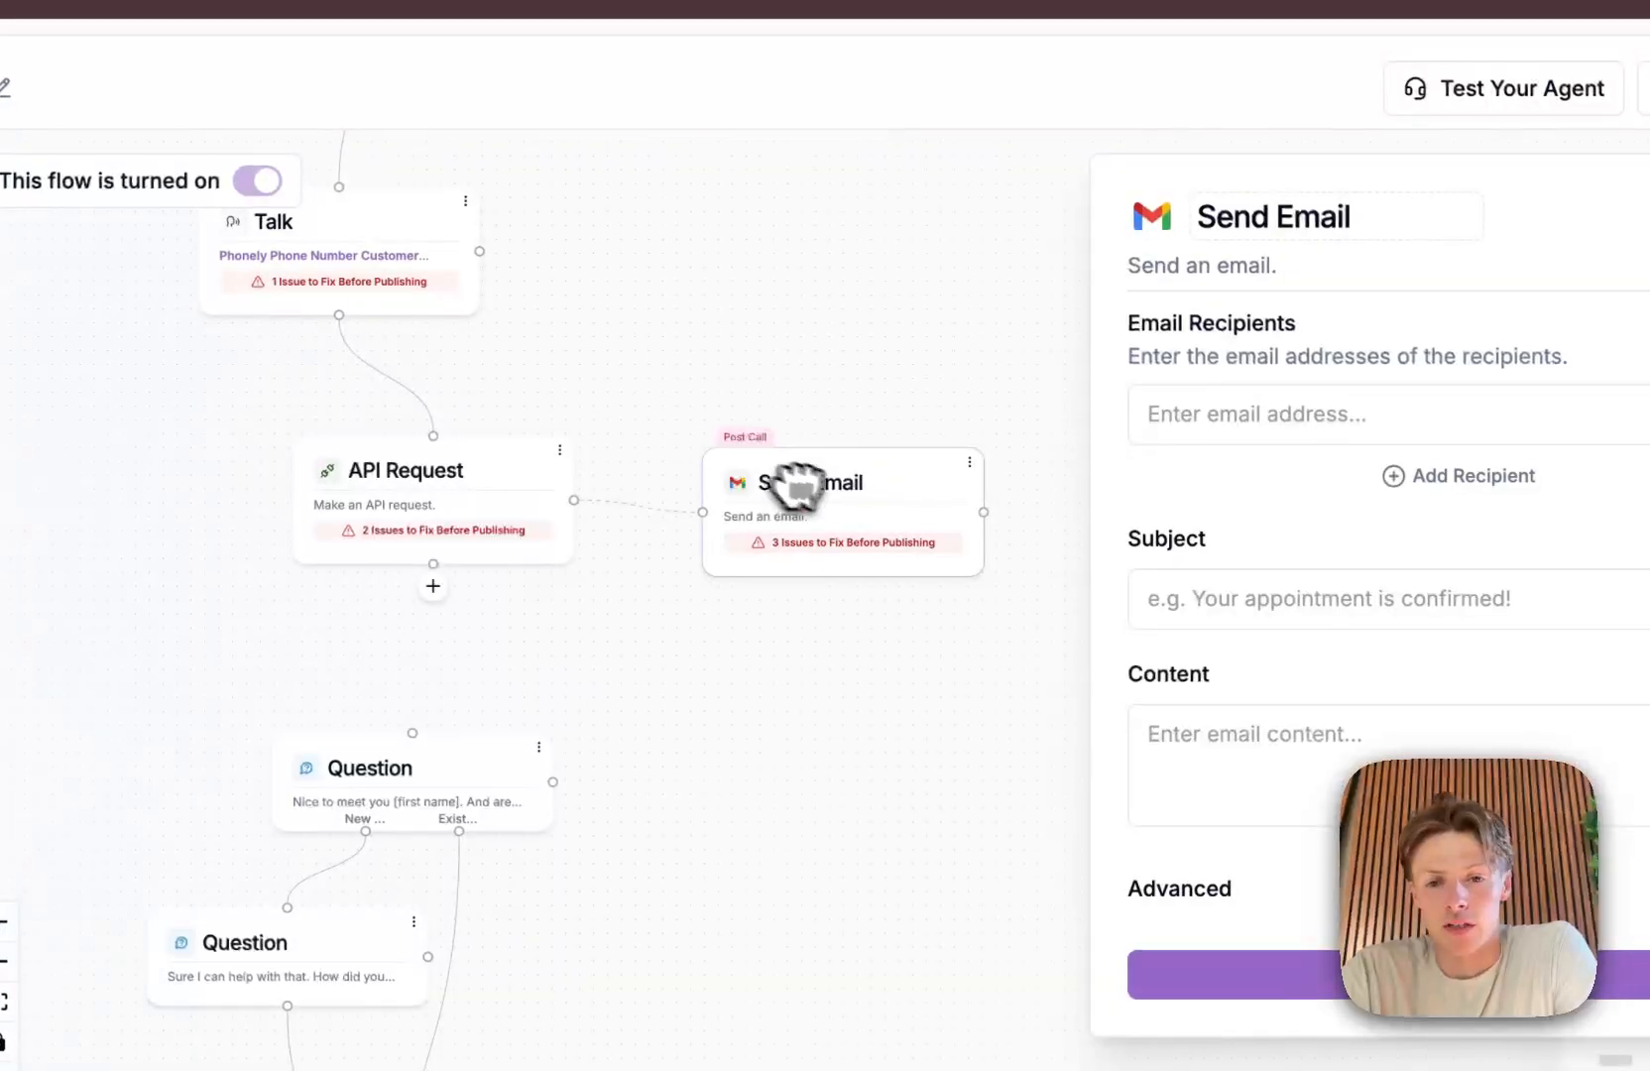
click(1208, 610)
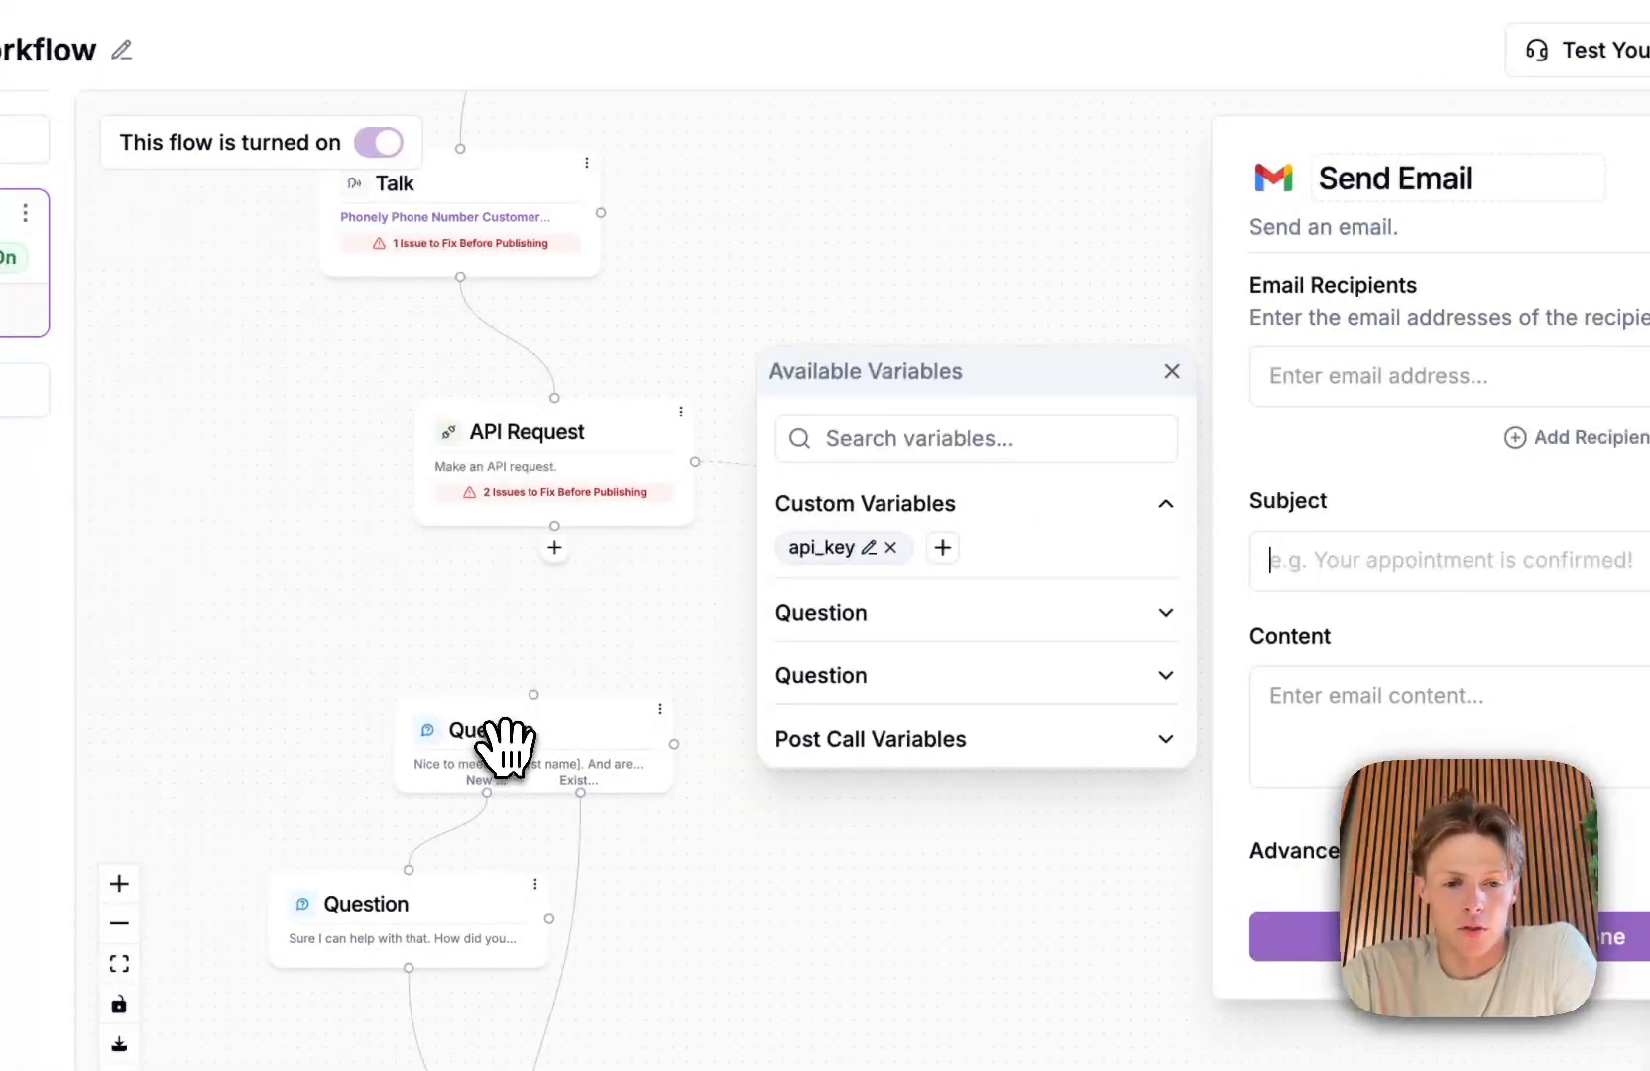
Step: Rename the Question block that asks whether the caller is a new or existing customer to "name"
click(466, 738)
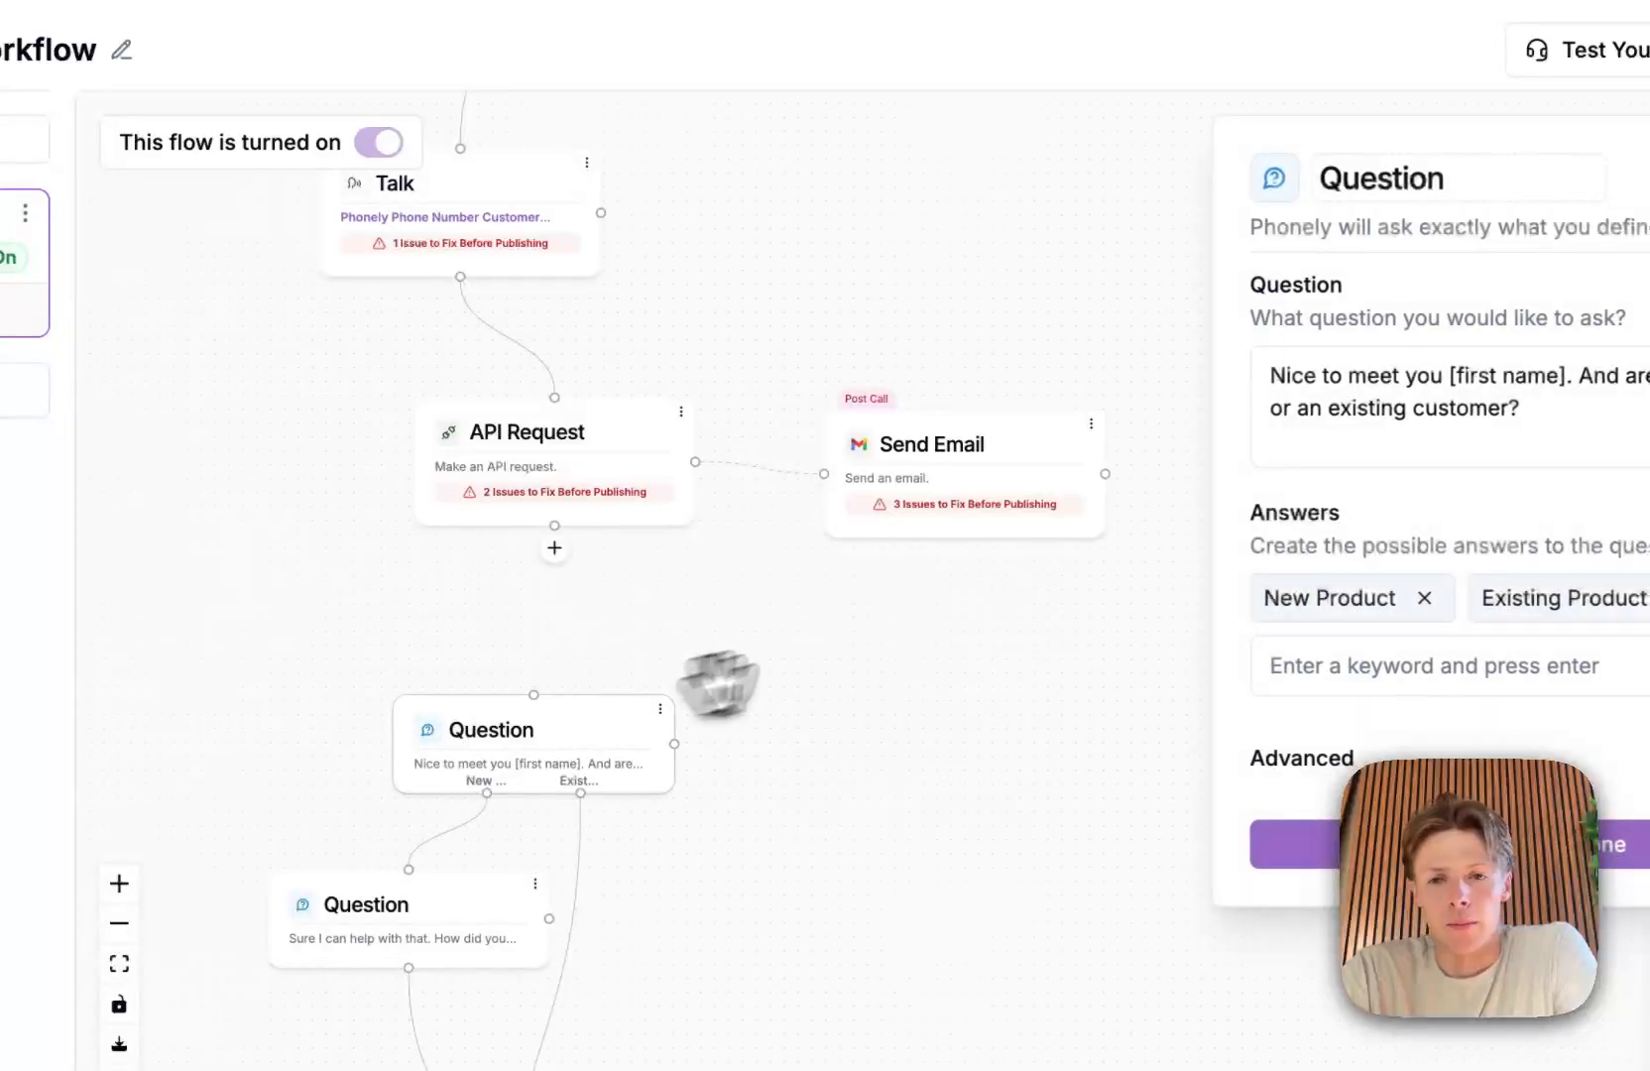
double_click(1381, 178)
text(na)
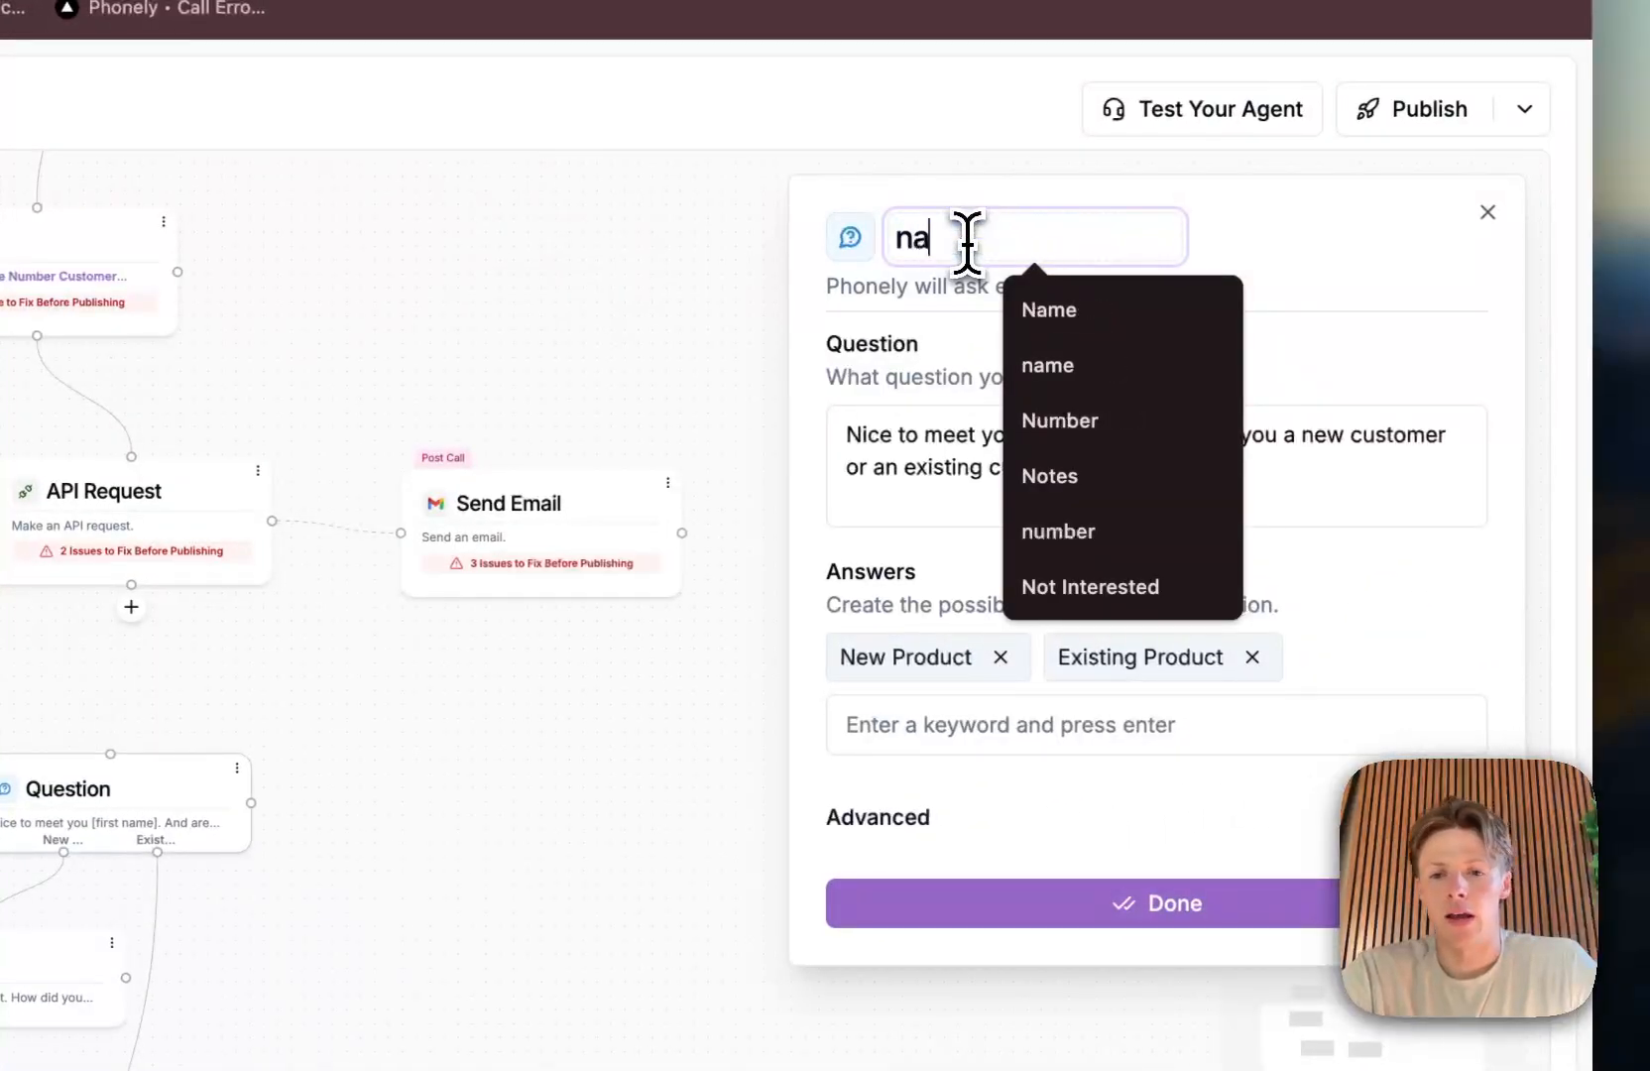
text(me)
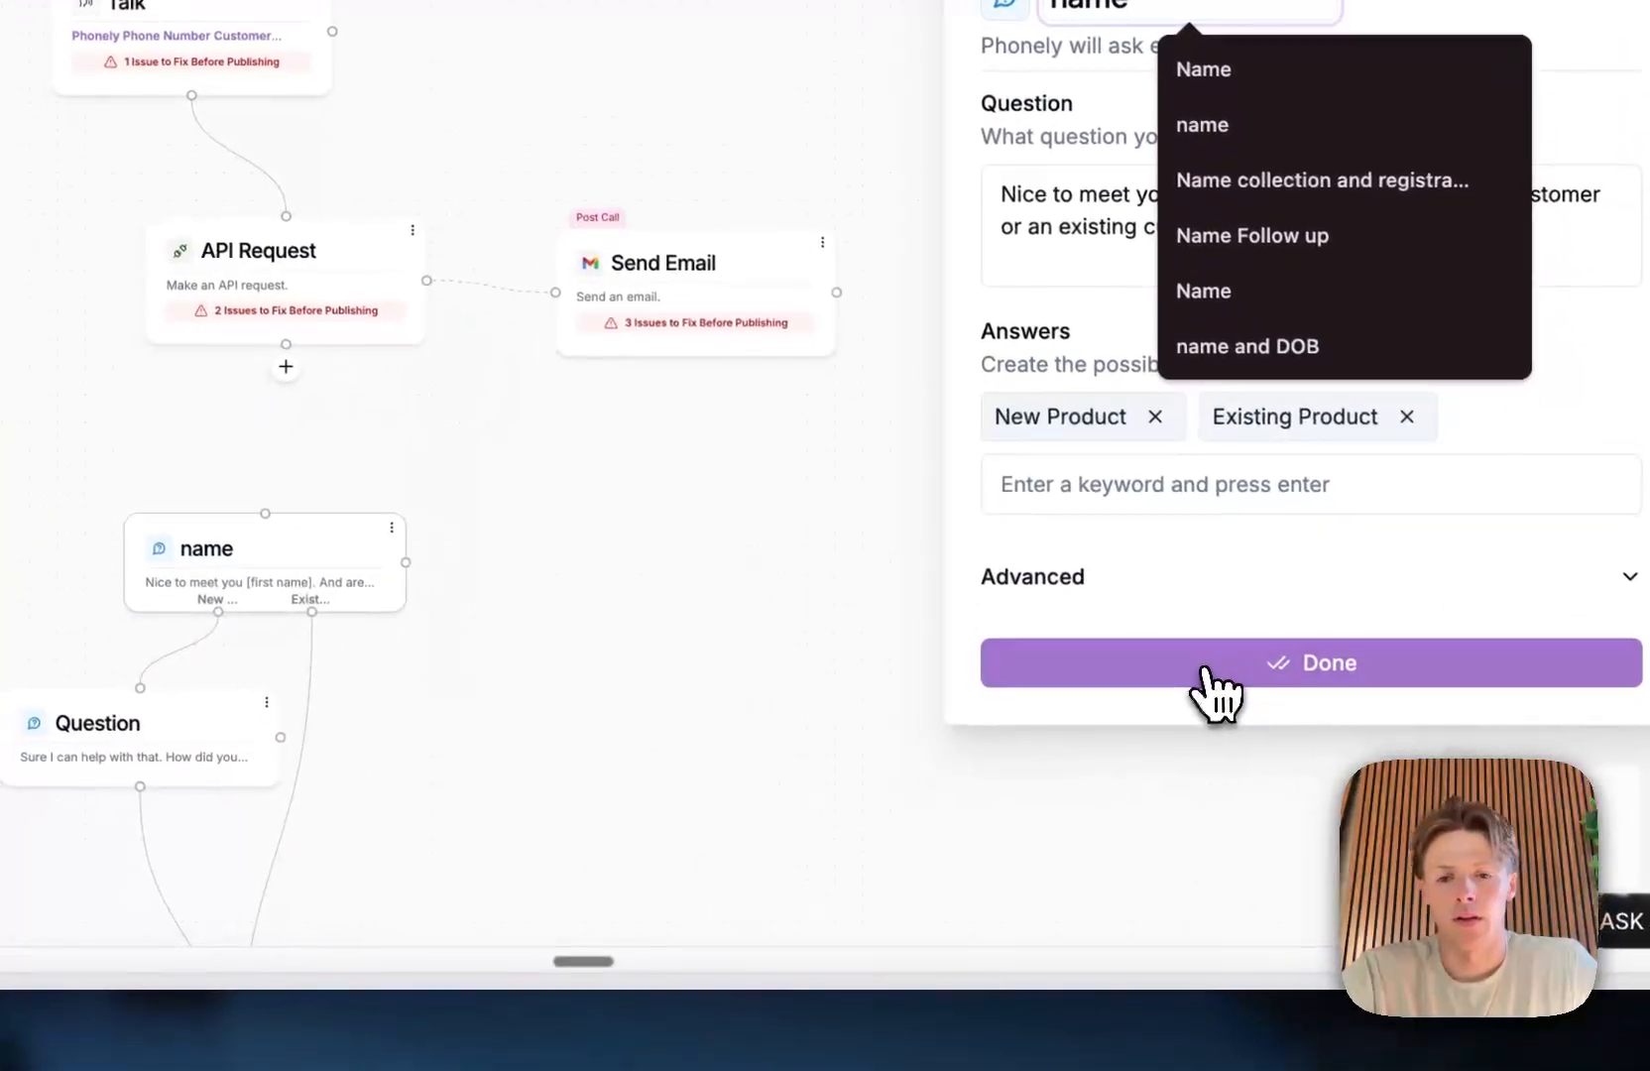
click(1207, 674)
Step: Reopen the Send Email block and examine the name question's answer variable among those available for the Subject
click(667, 319)
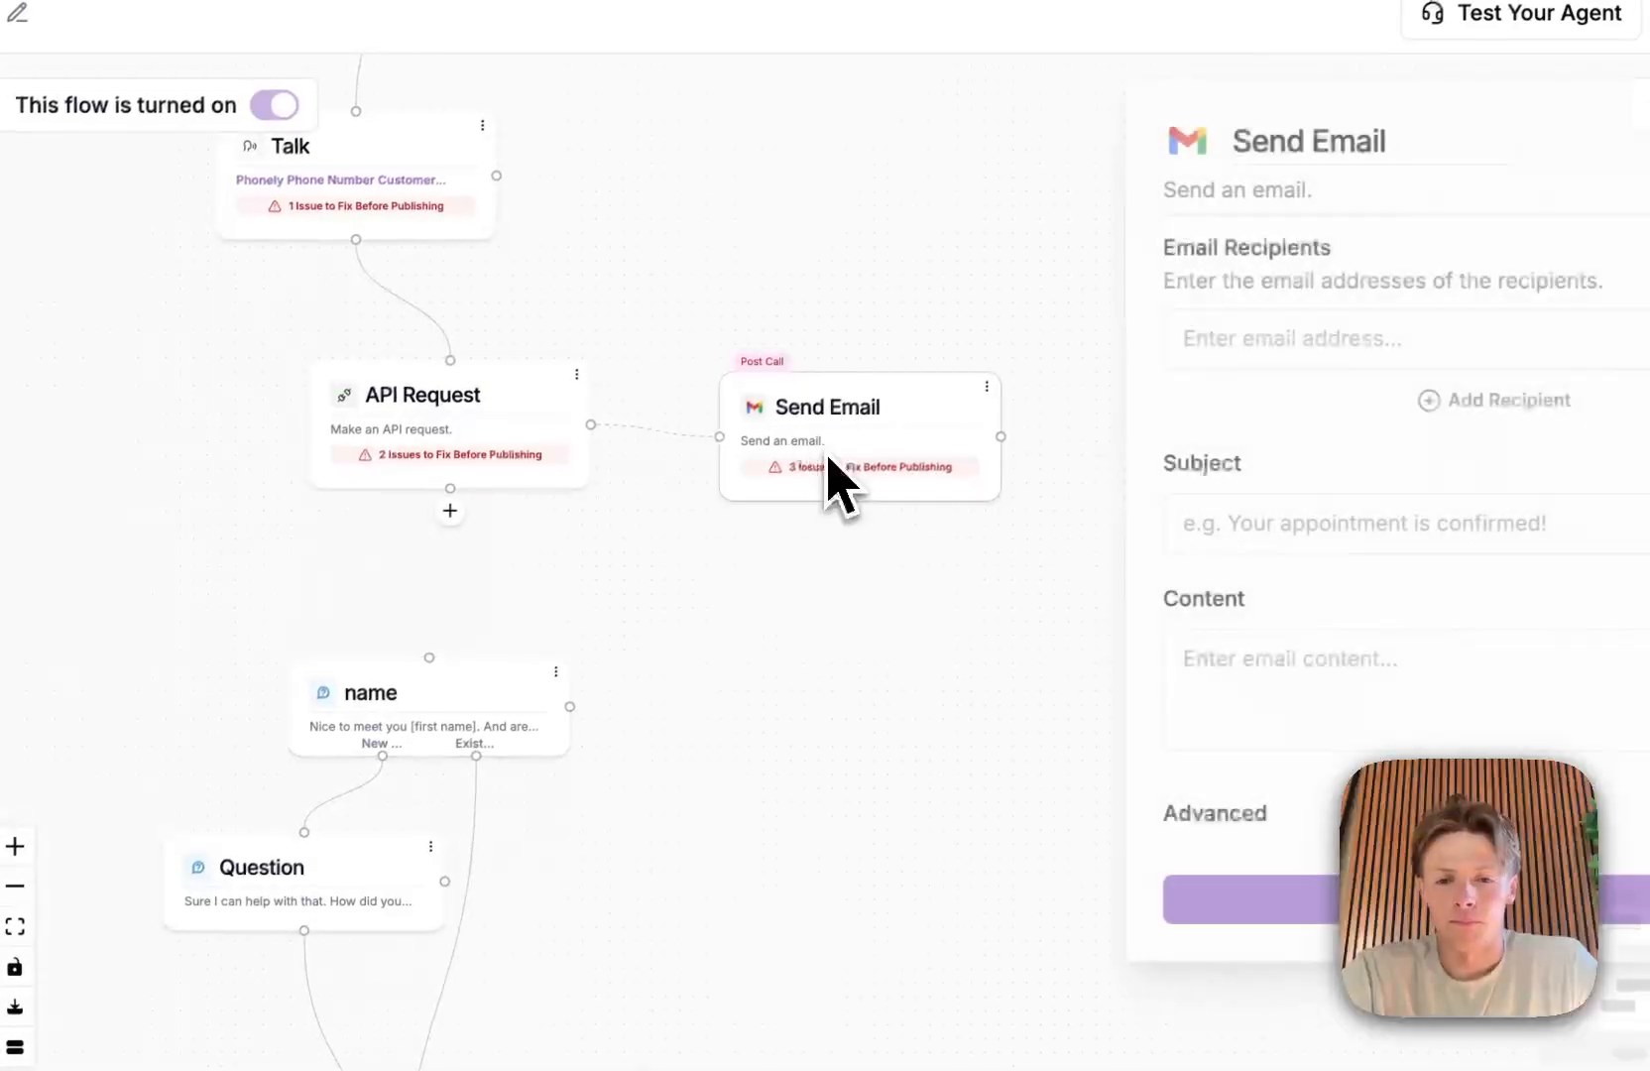
click(1241, 521)
click(843, 593)
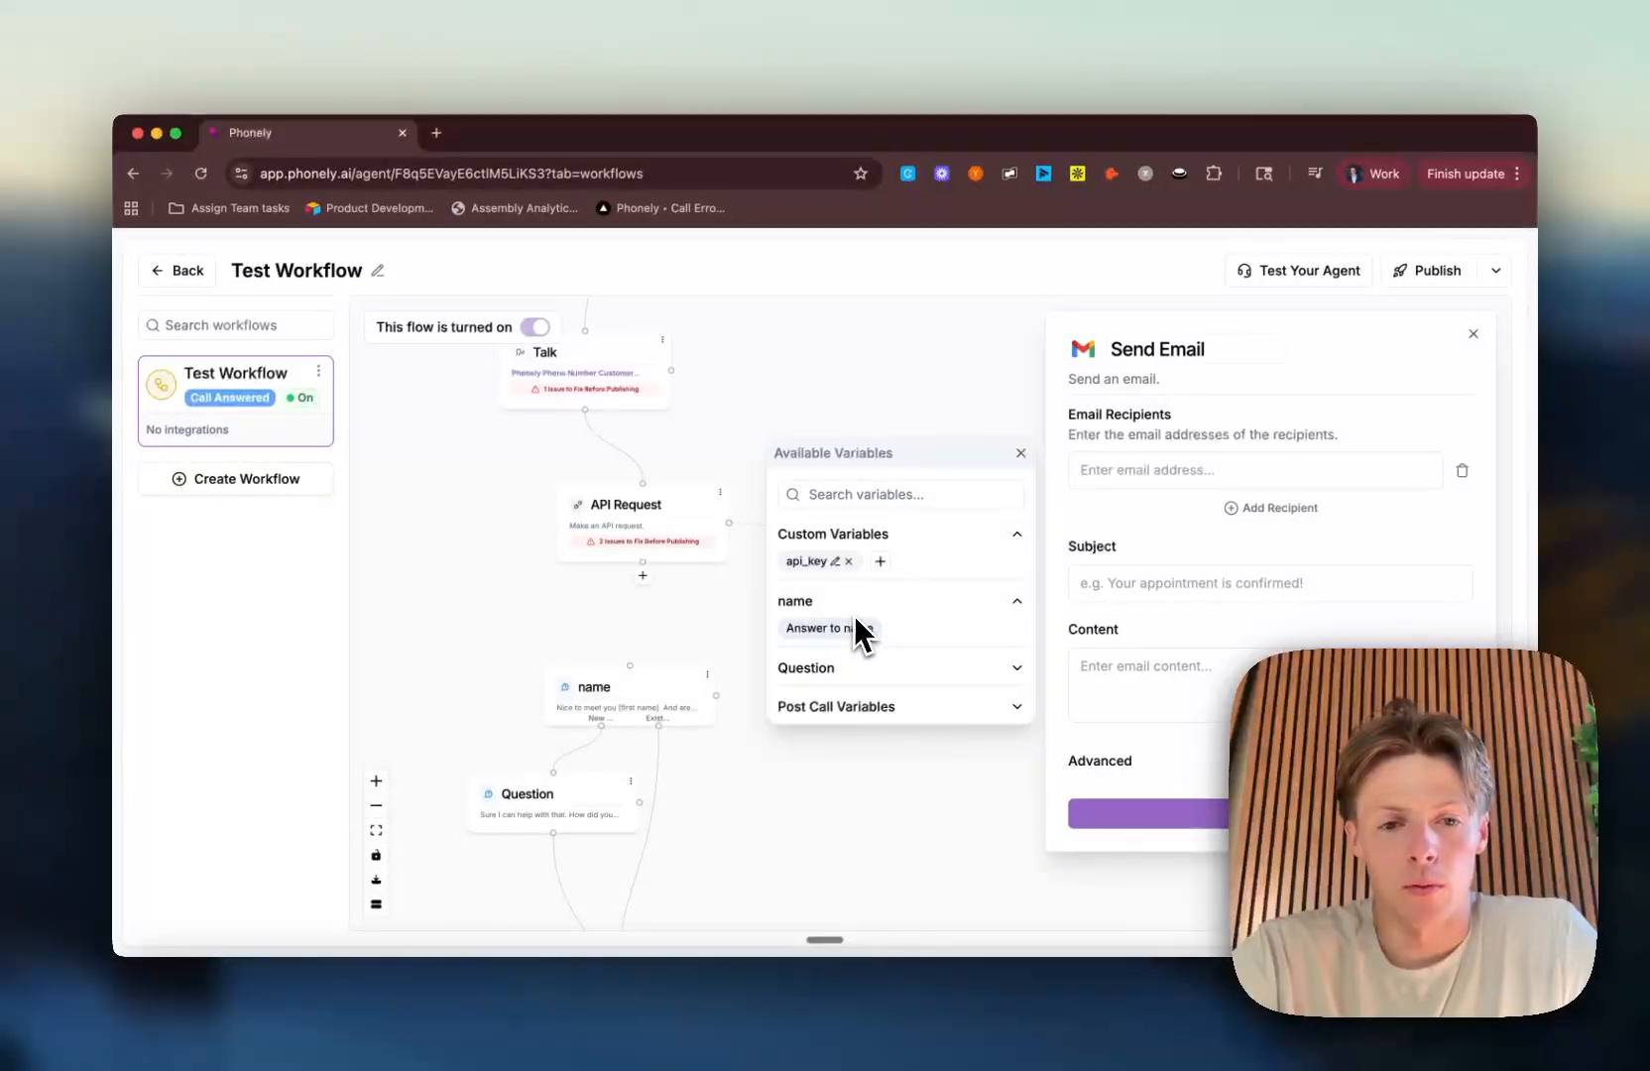
click(803, 601)
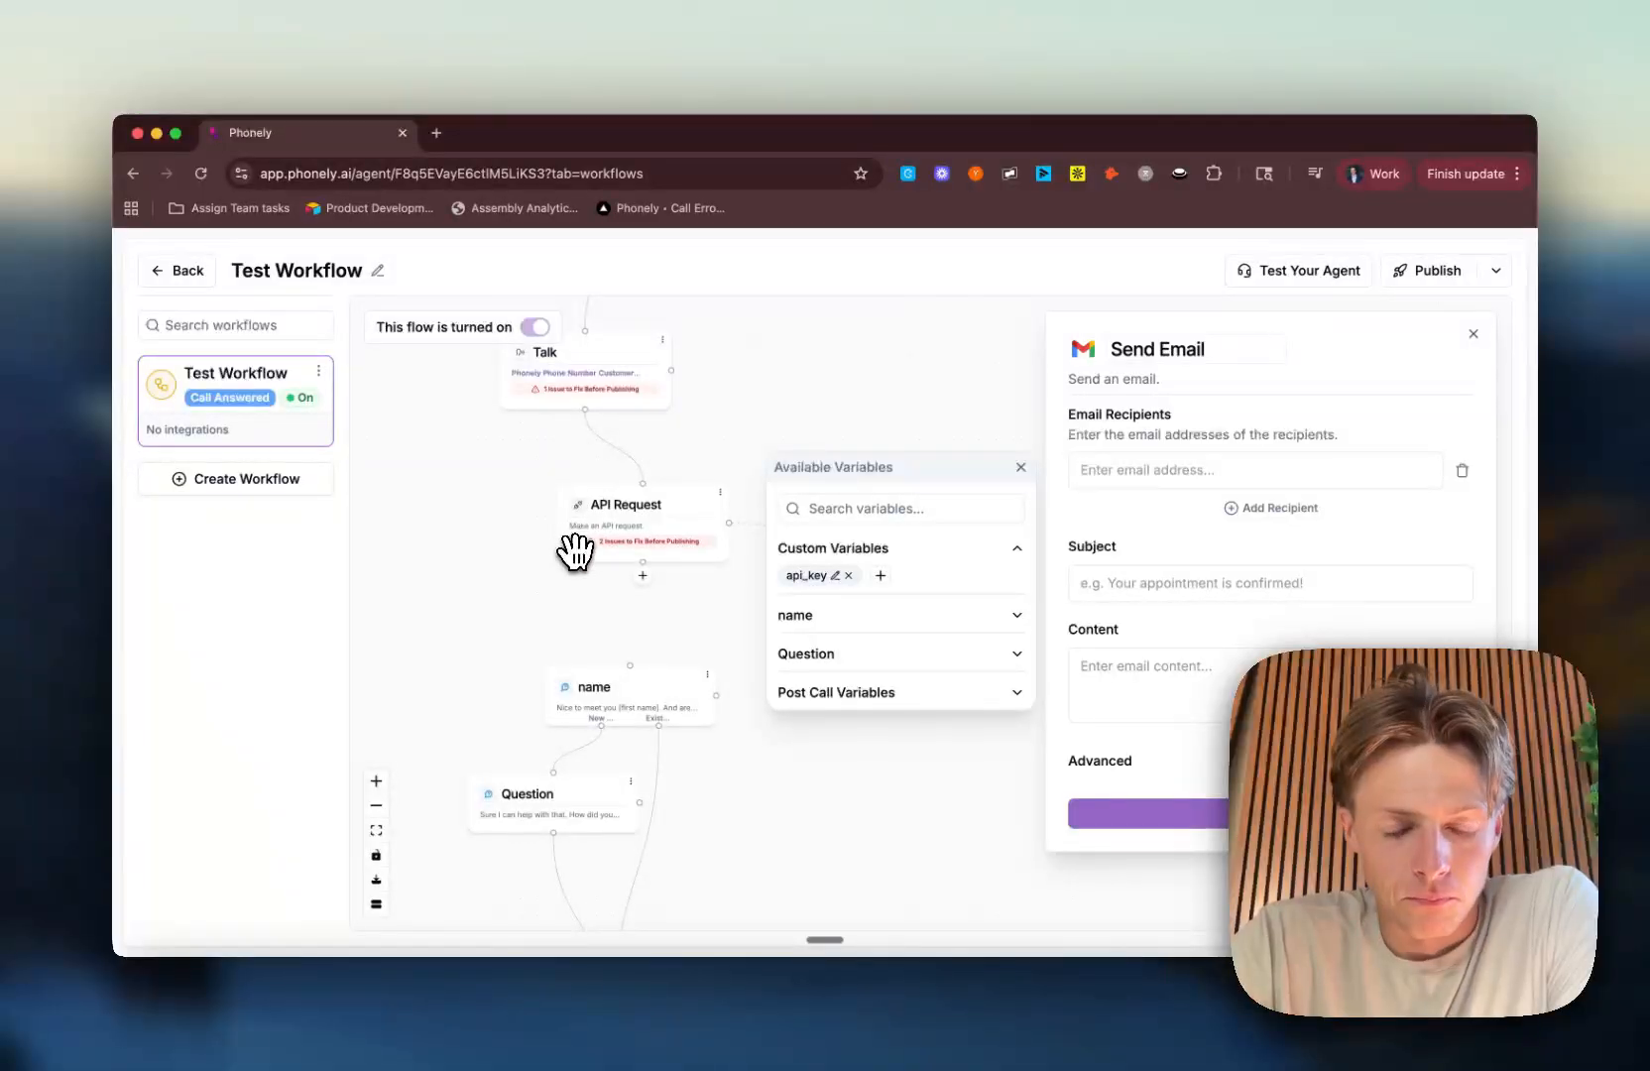
drag(582, 593, 509, 562)
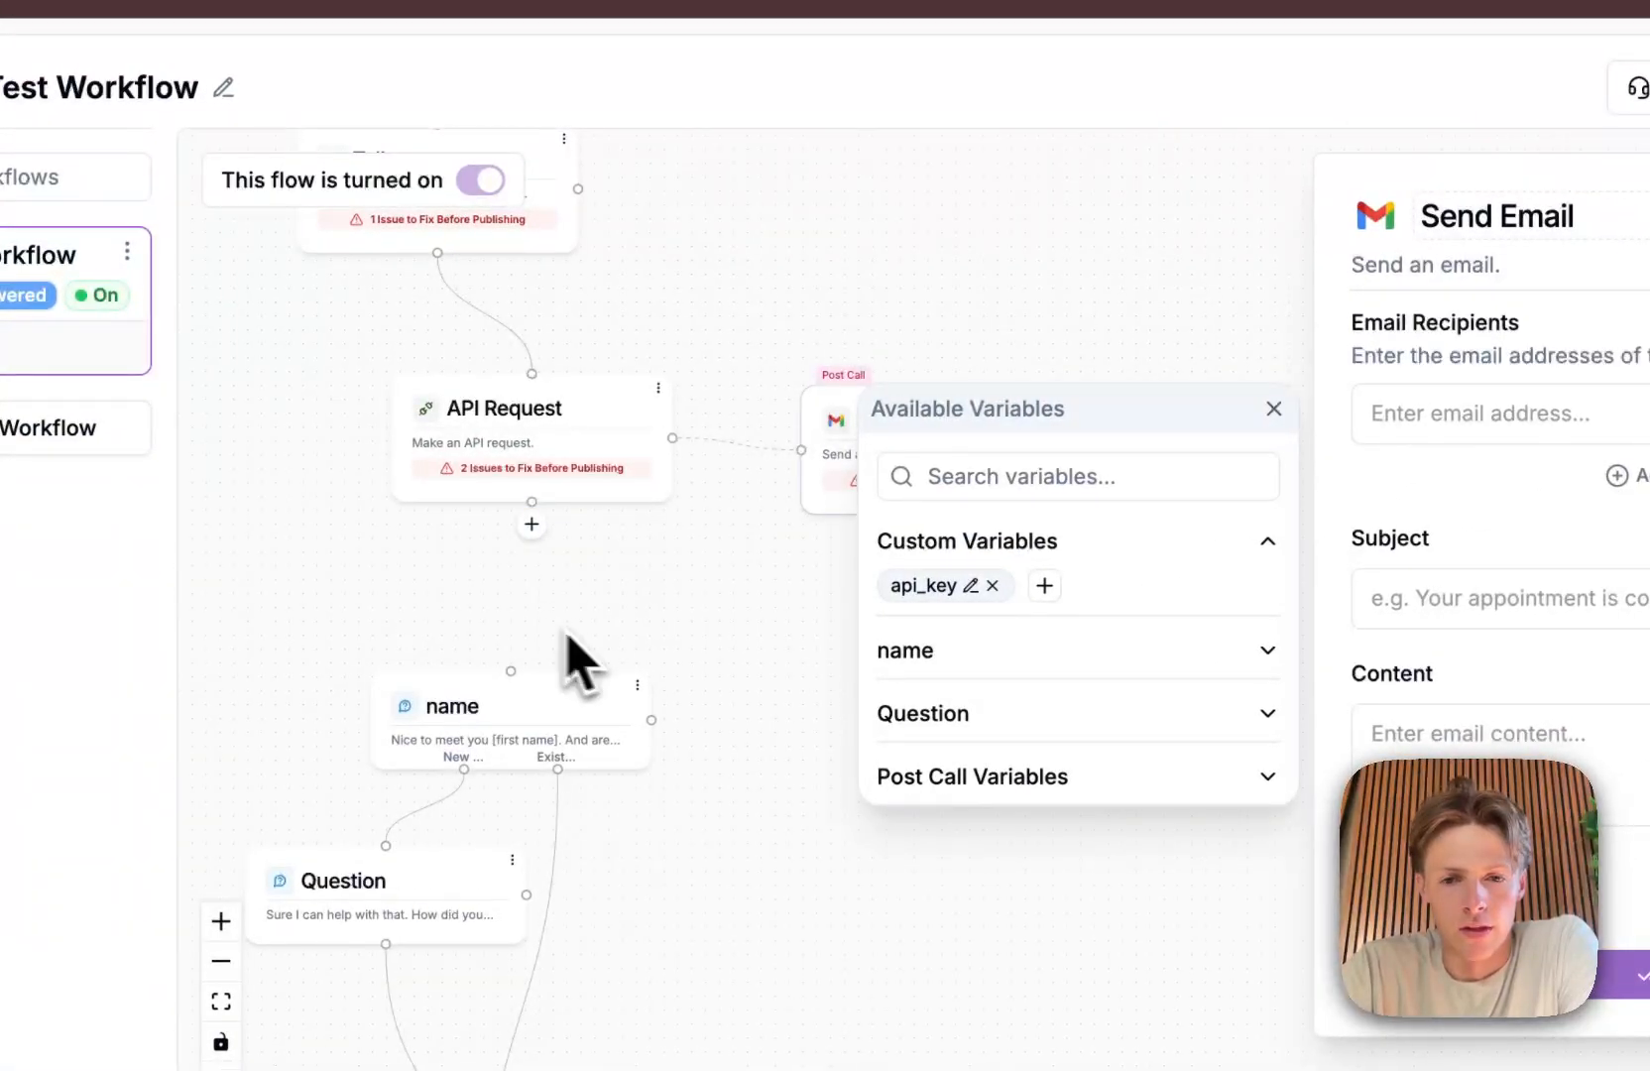
click(977, 652)
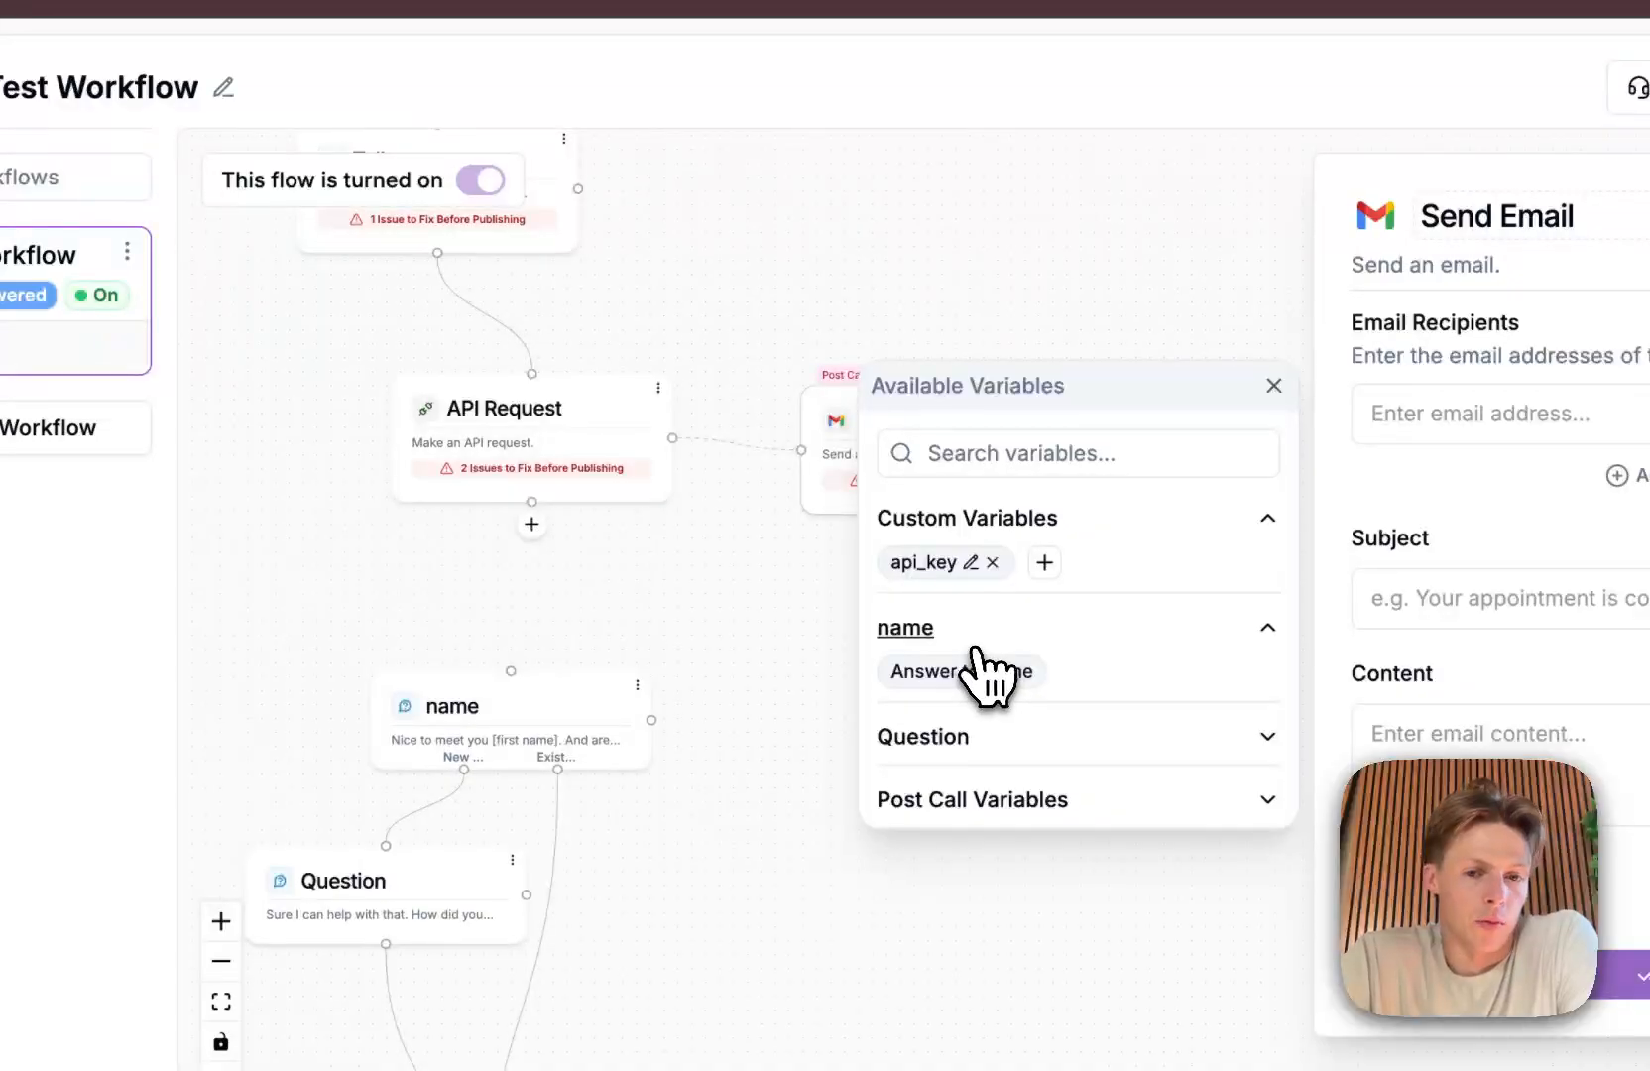
click(977, 645)
click(985, 657)
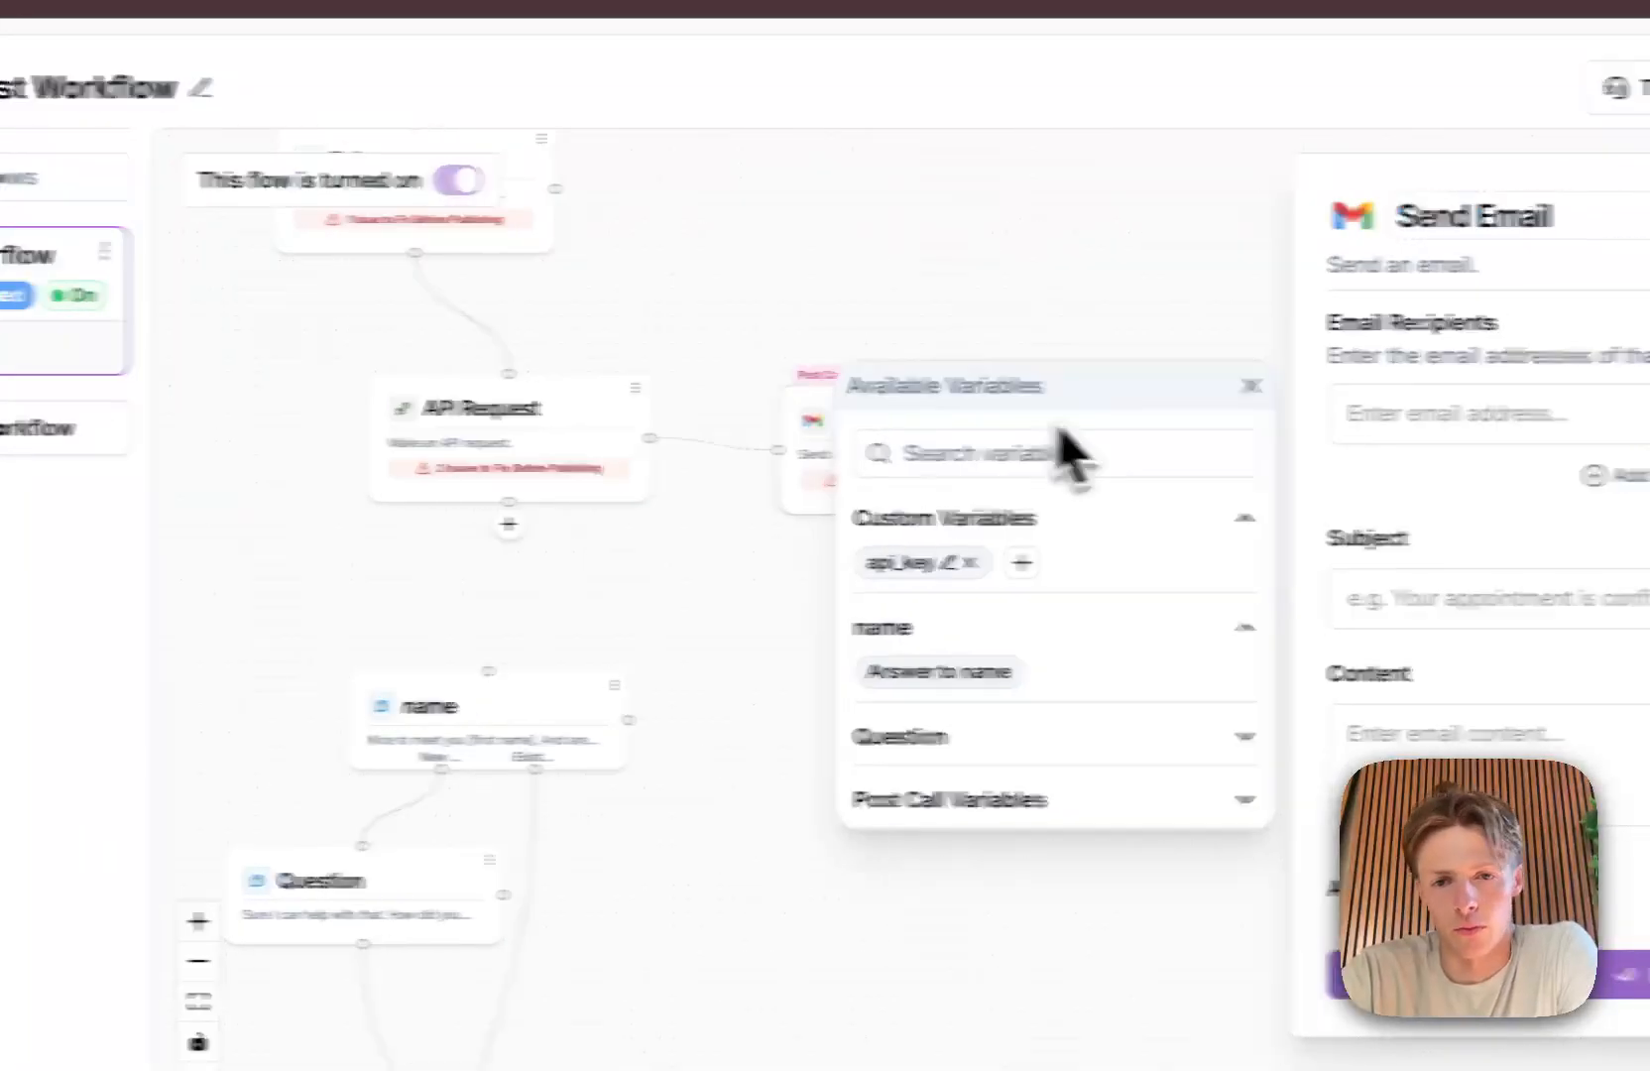
click(955, 386)
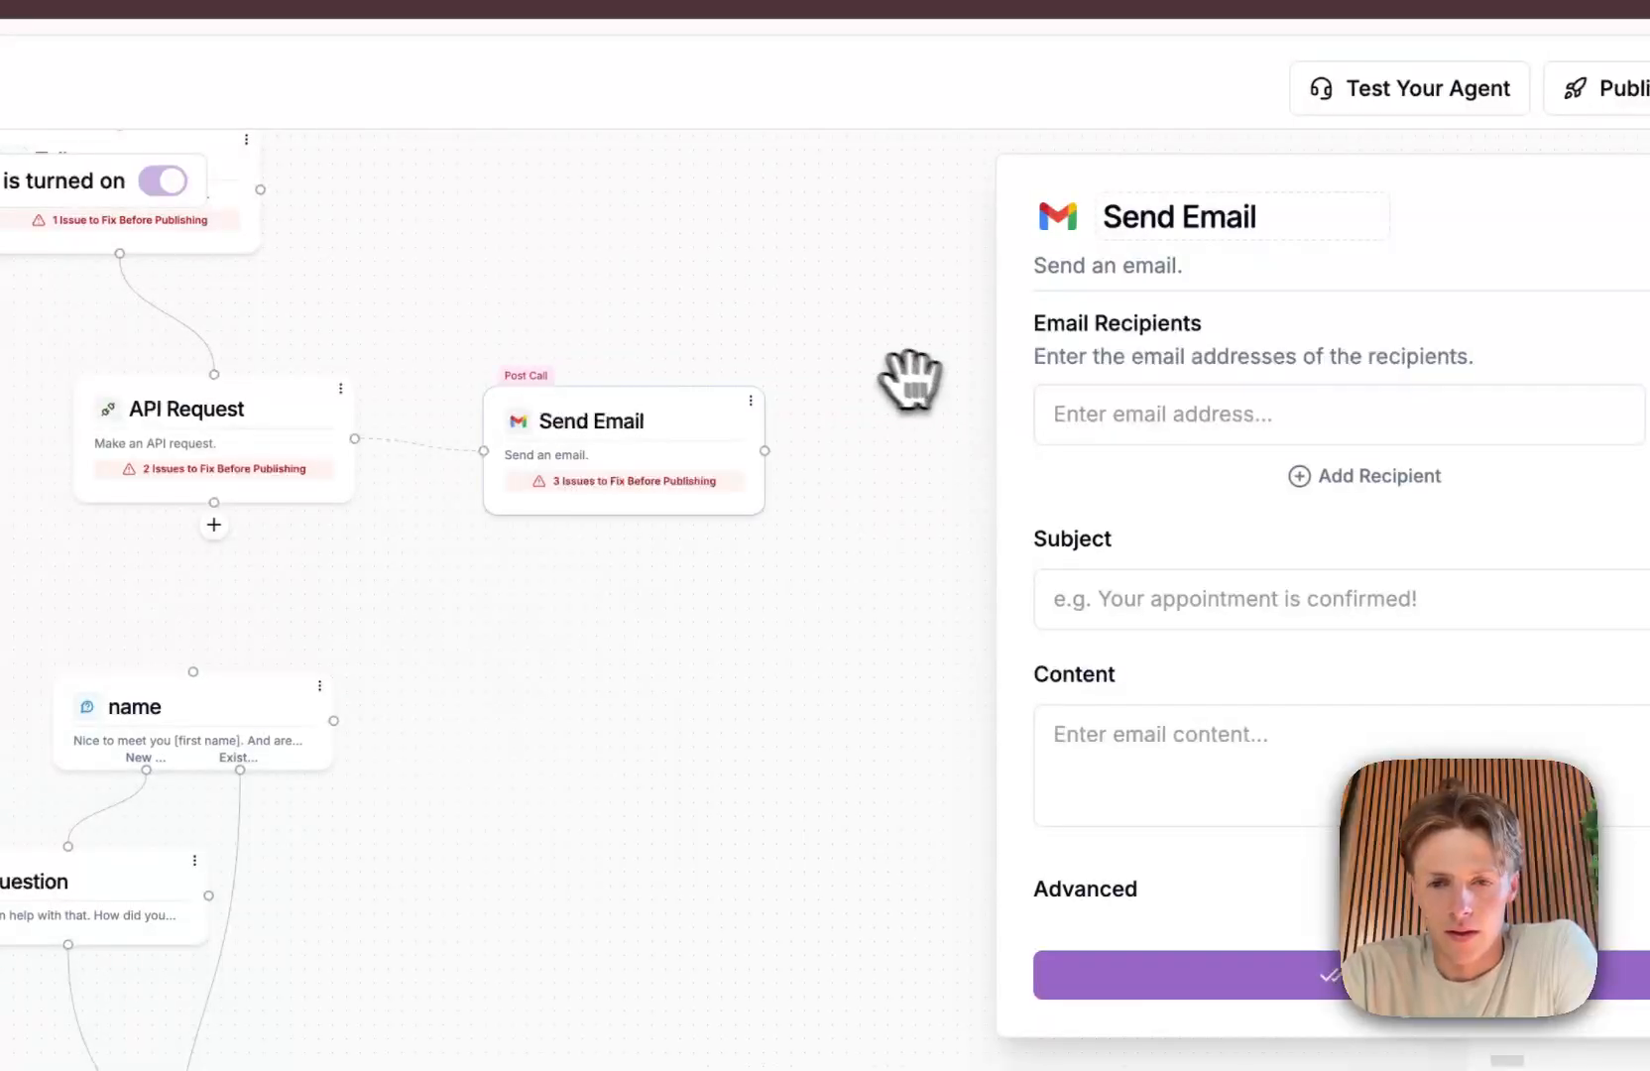
drag(758, 339, 700, 350)
Step: Examine the post-call variables offered for the email's Subject and highlight the agent ID in the page address
click(1087, 600)
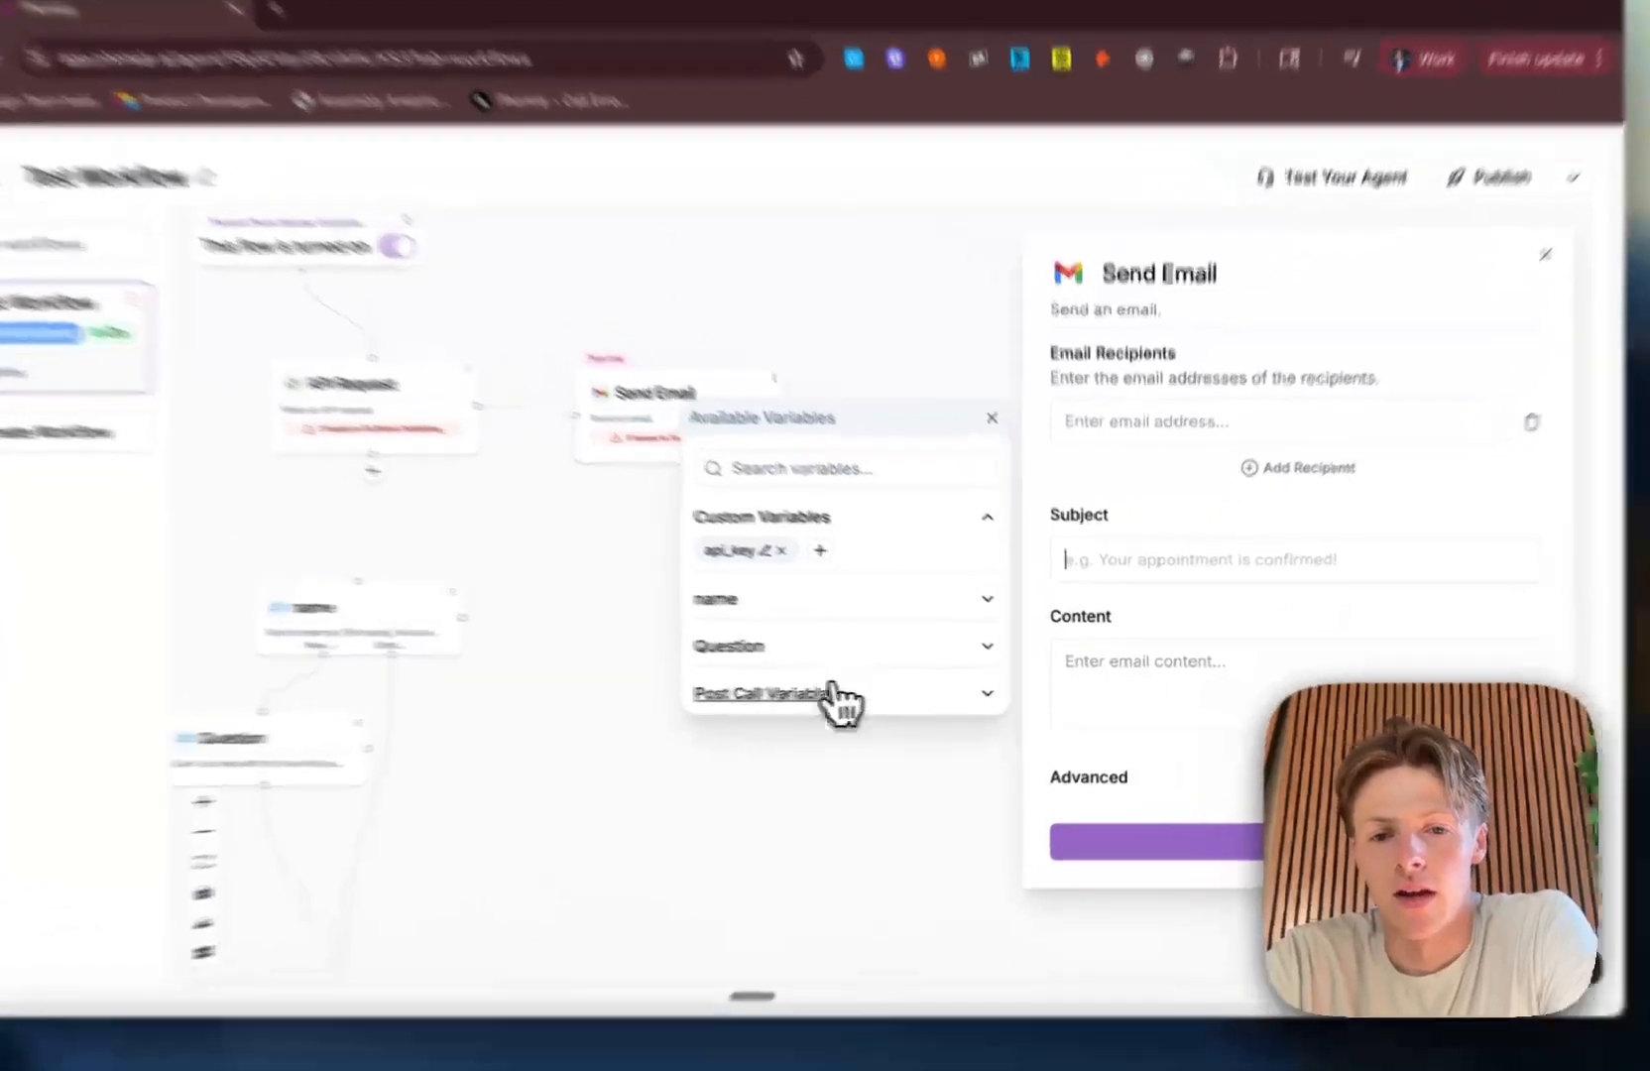
click(855, 692)
scroll(734, 742, down, 2)
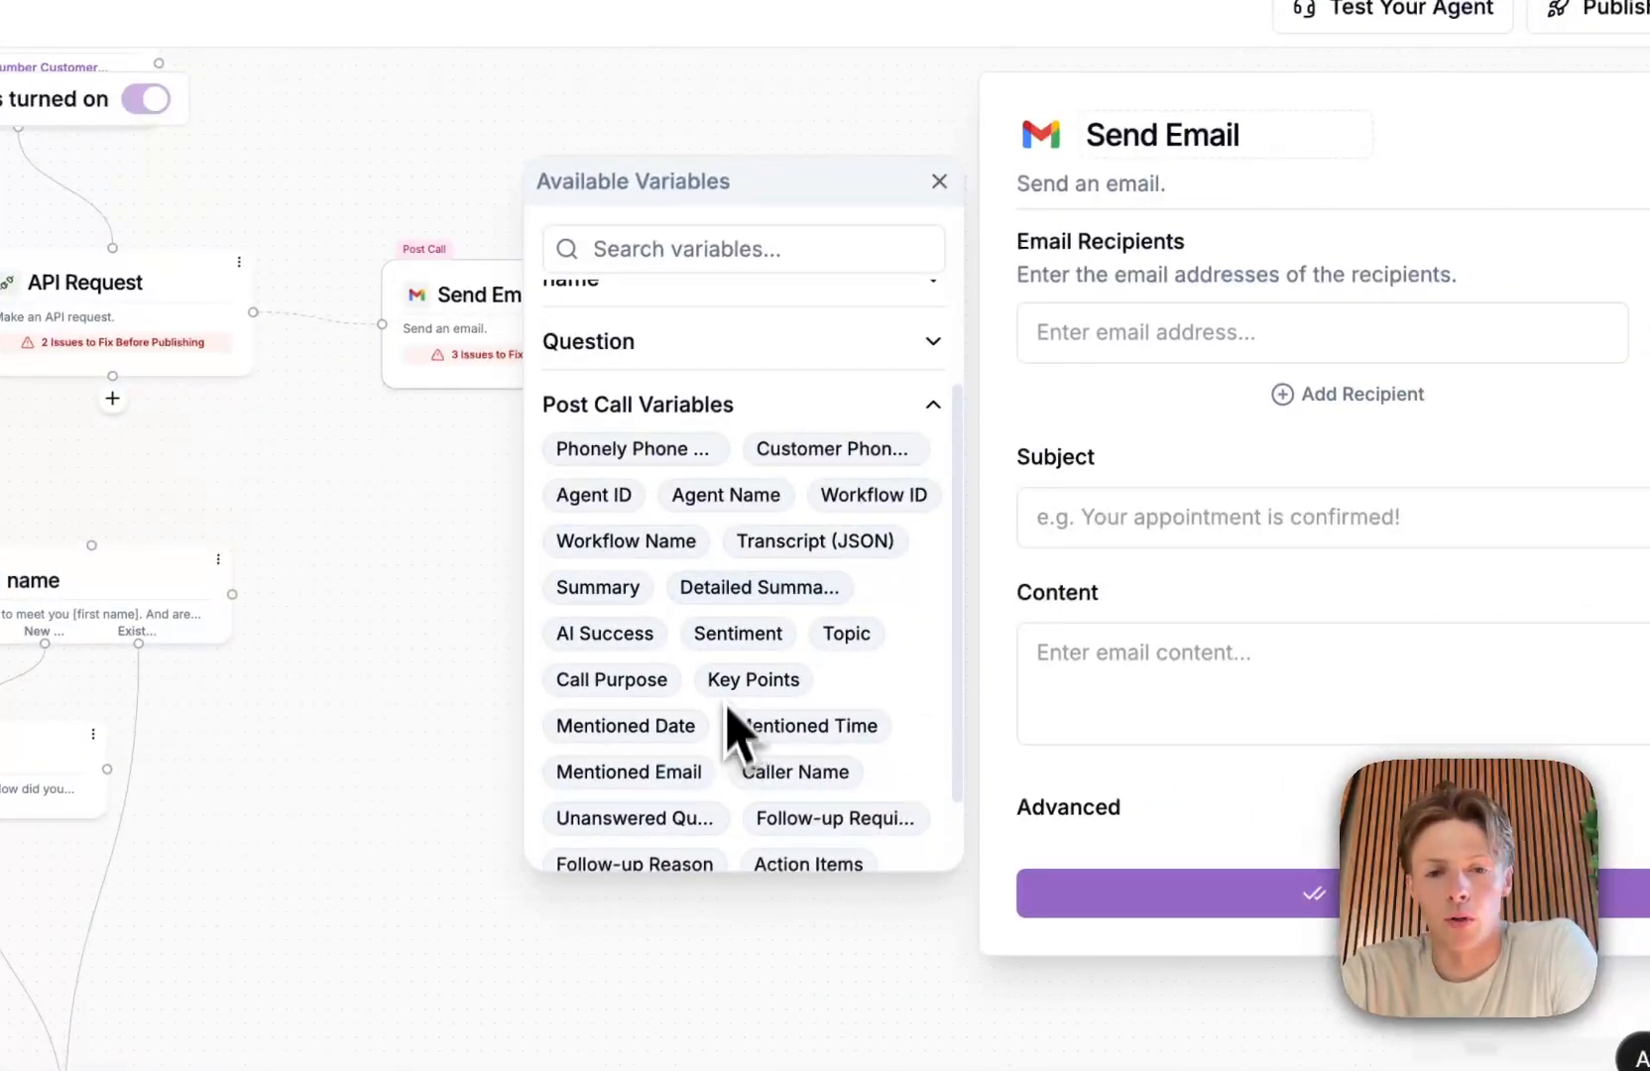
click(1057, 650)
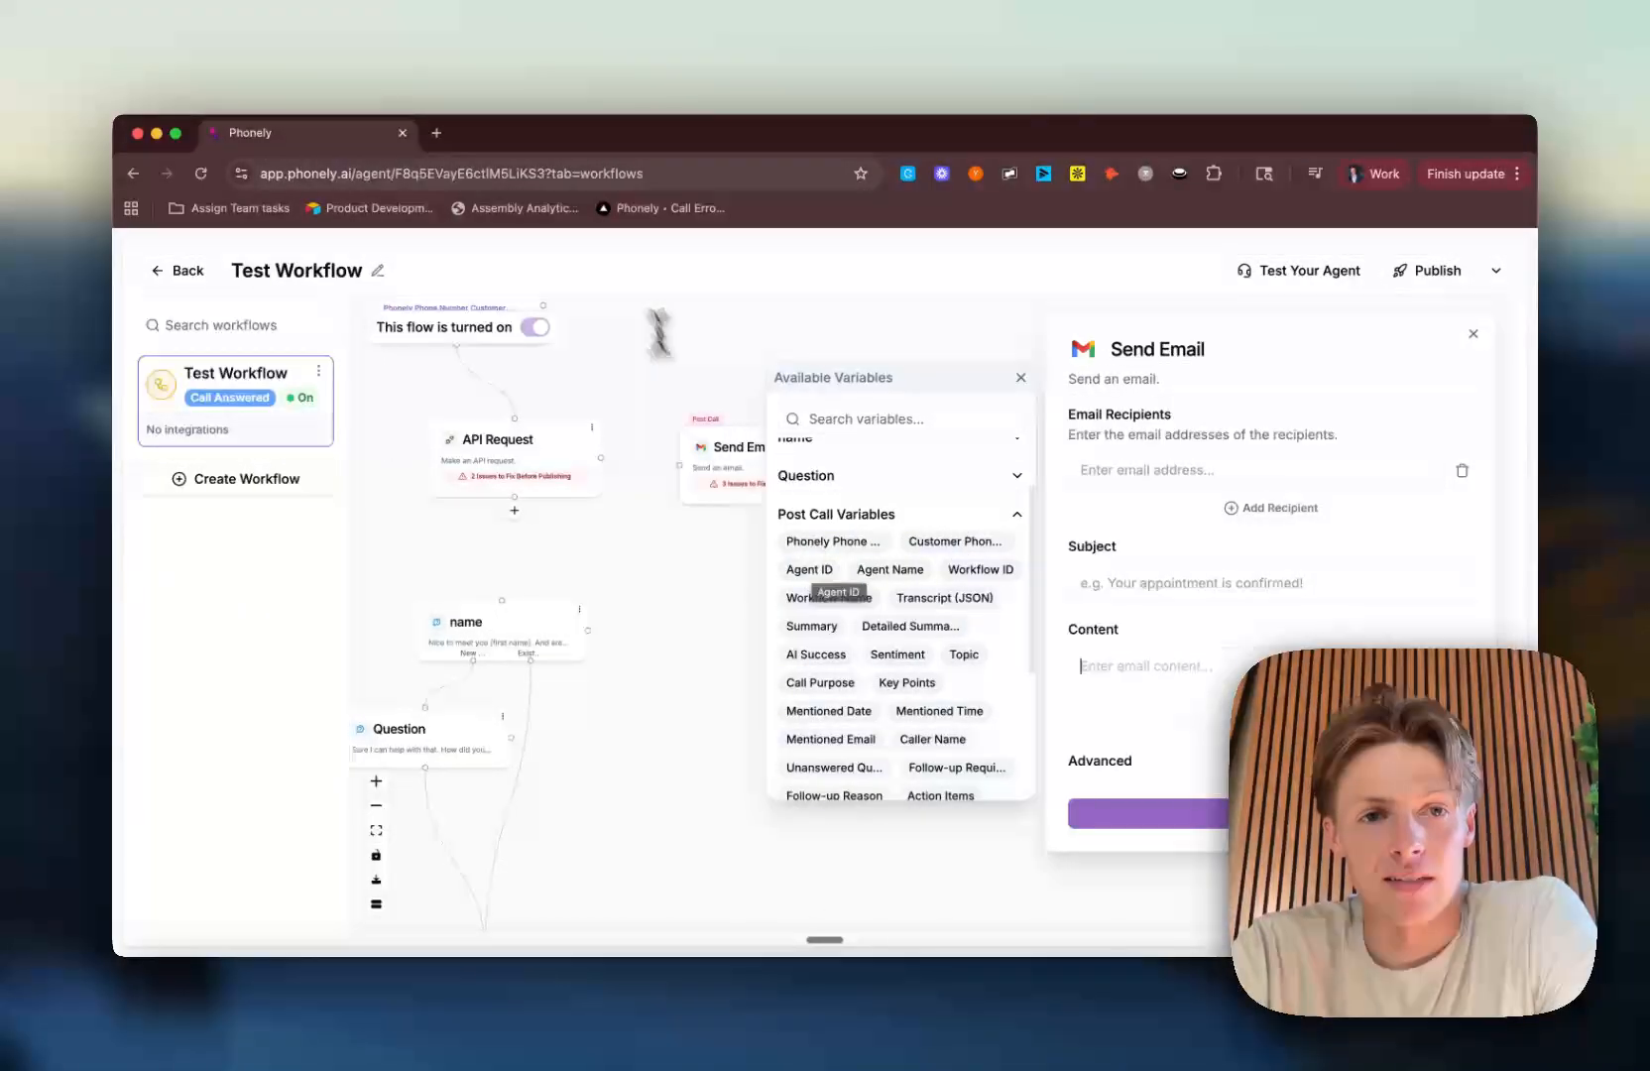
drag(394, 173, 548, 173)
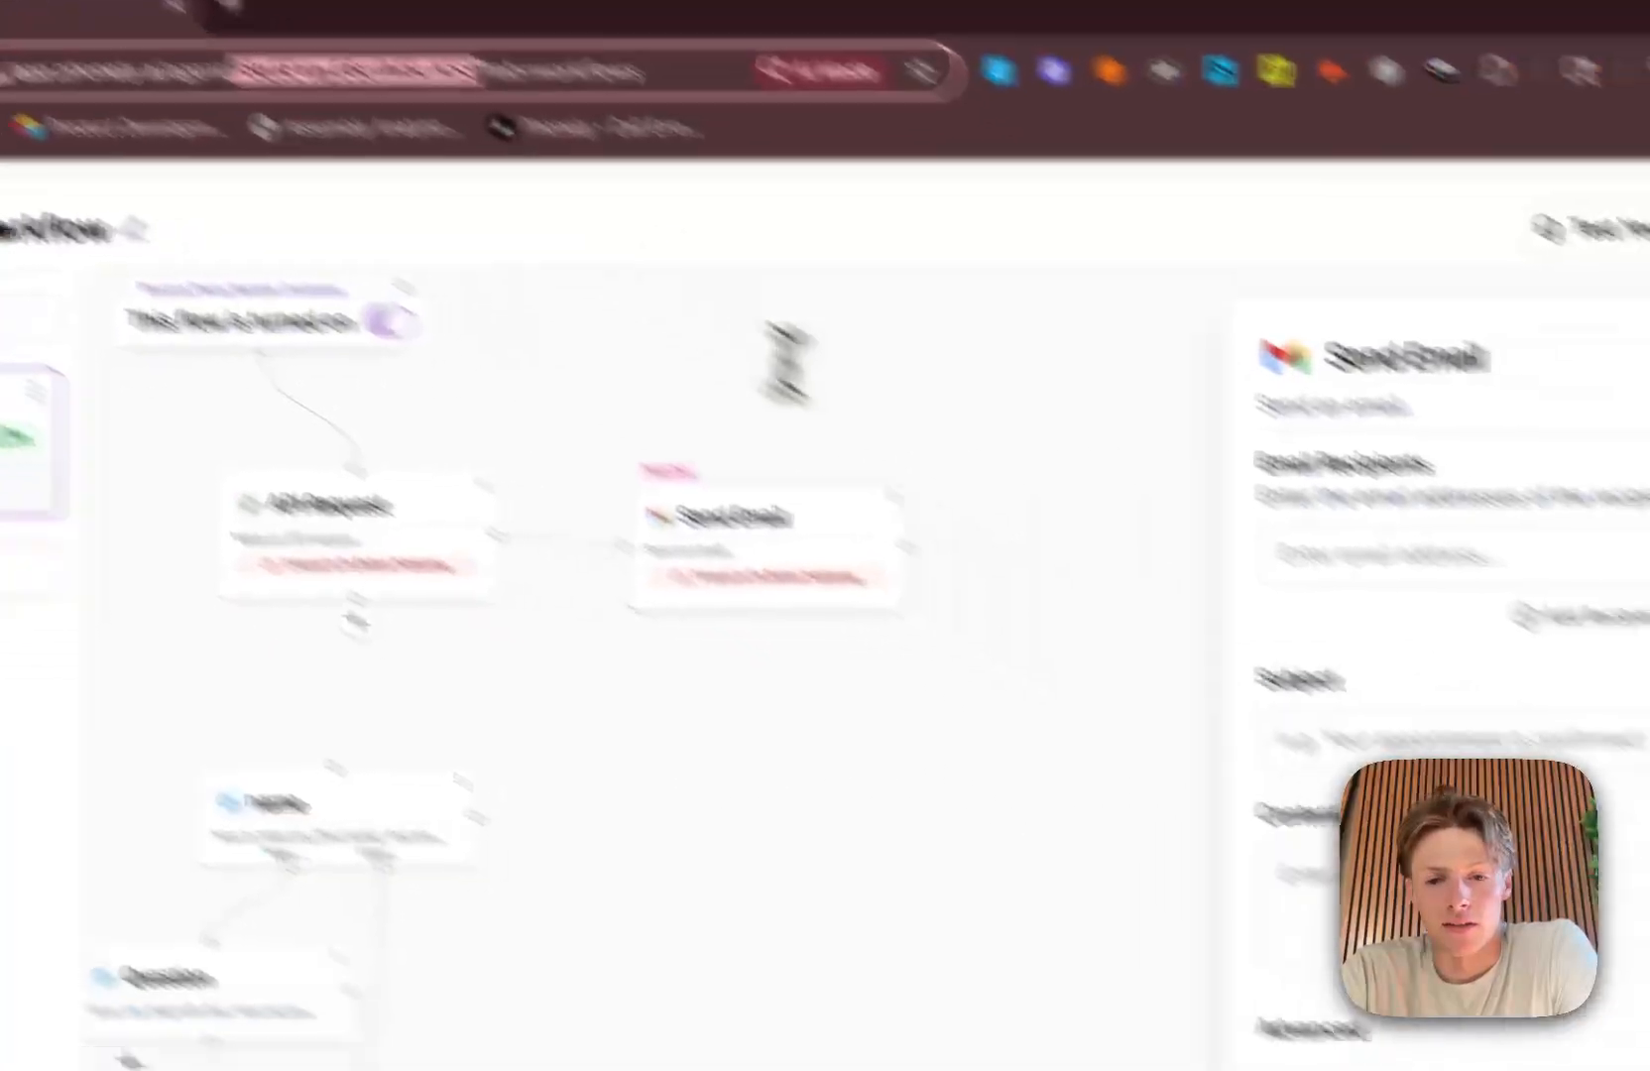
Step: Examine the full list of post-call variables for the email, from the phone numbers down to AB Test Type
click(1160, 597)
click(744, 775)
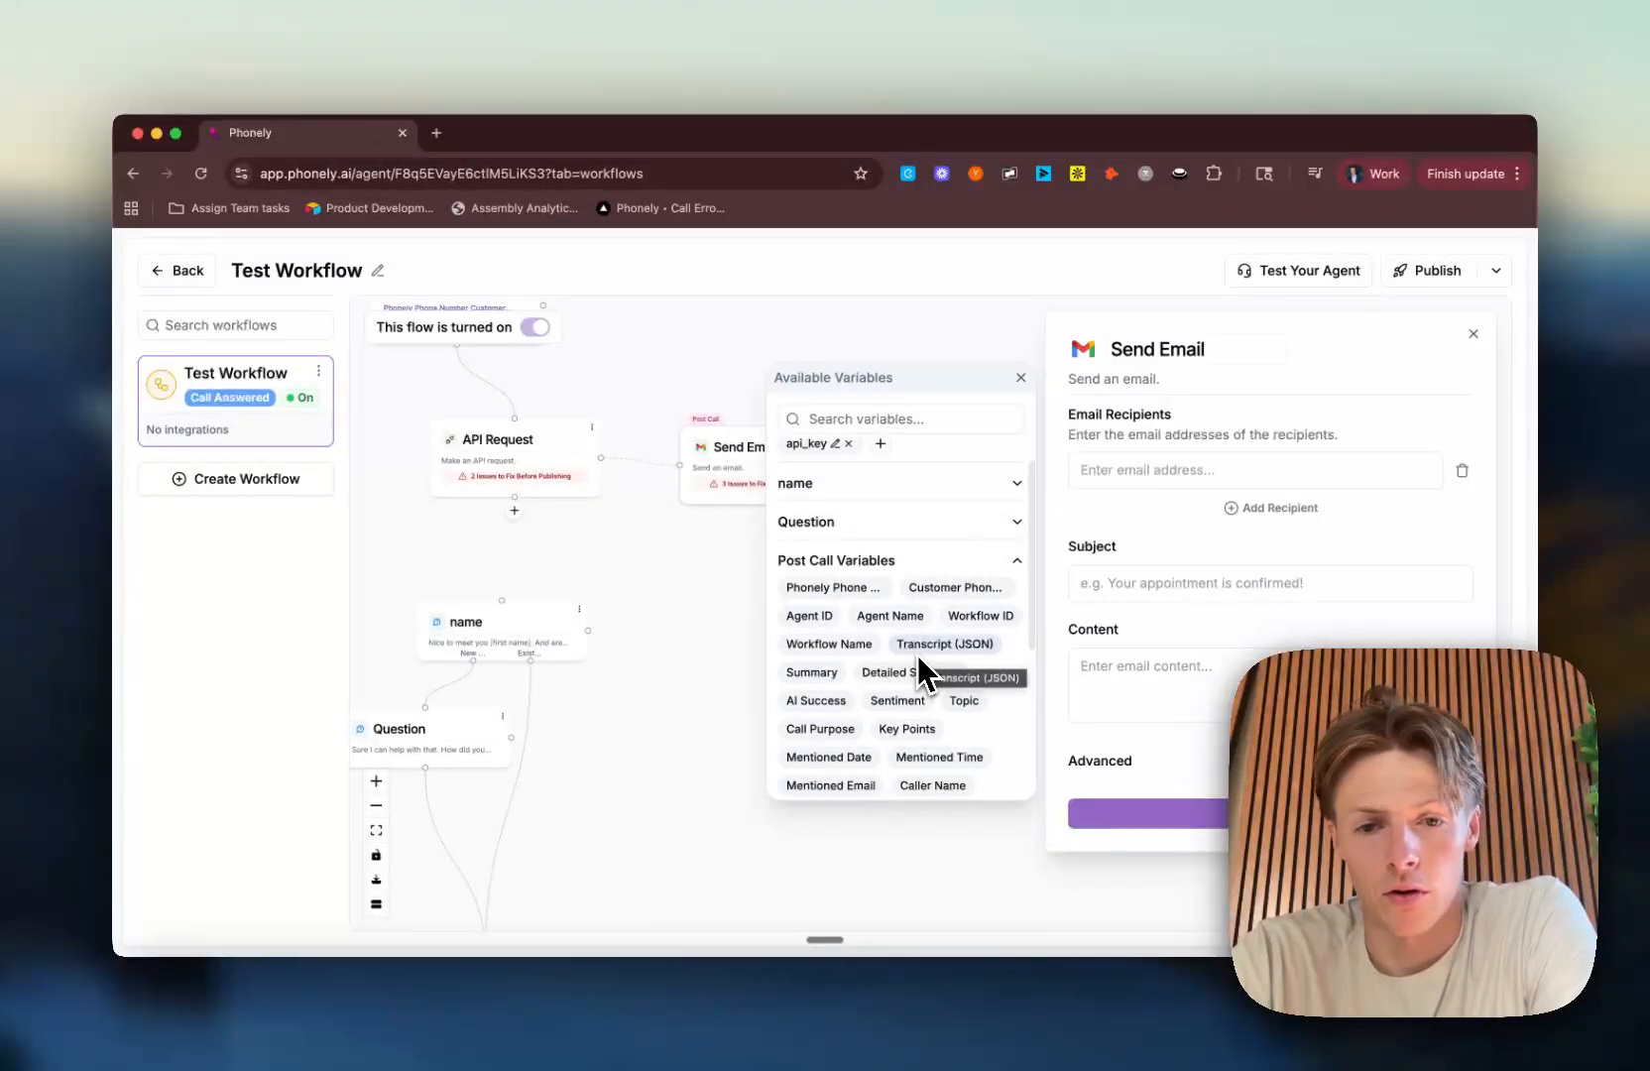
scroll(919, 654, down, 2)
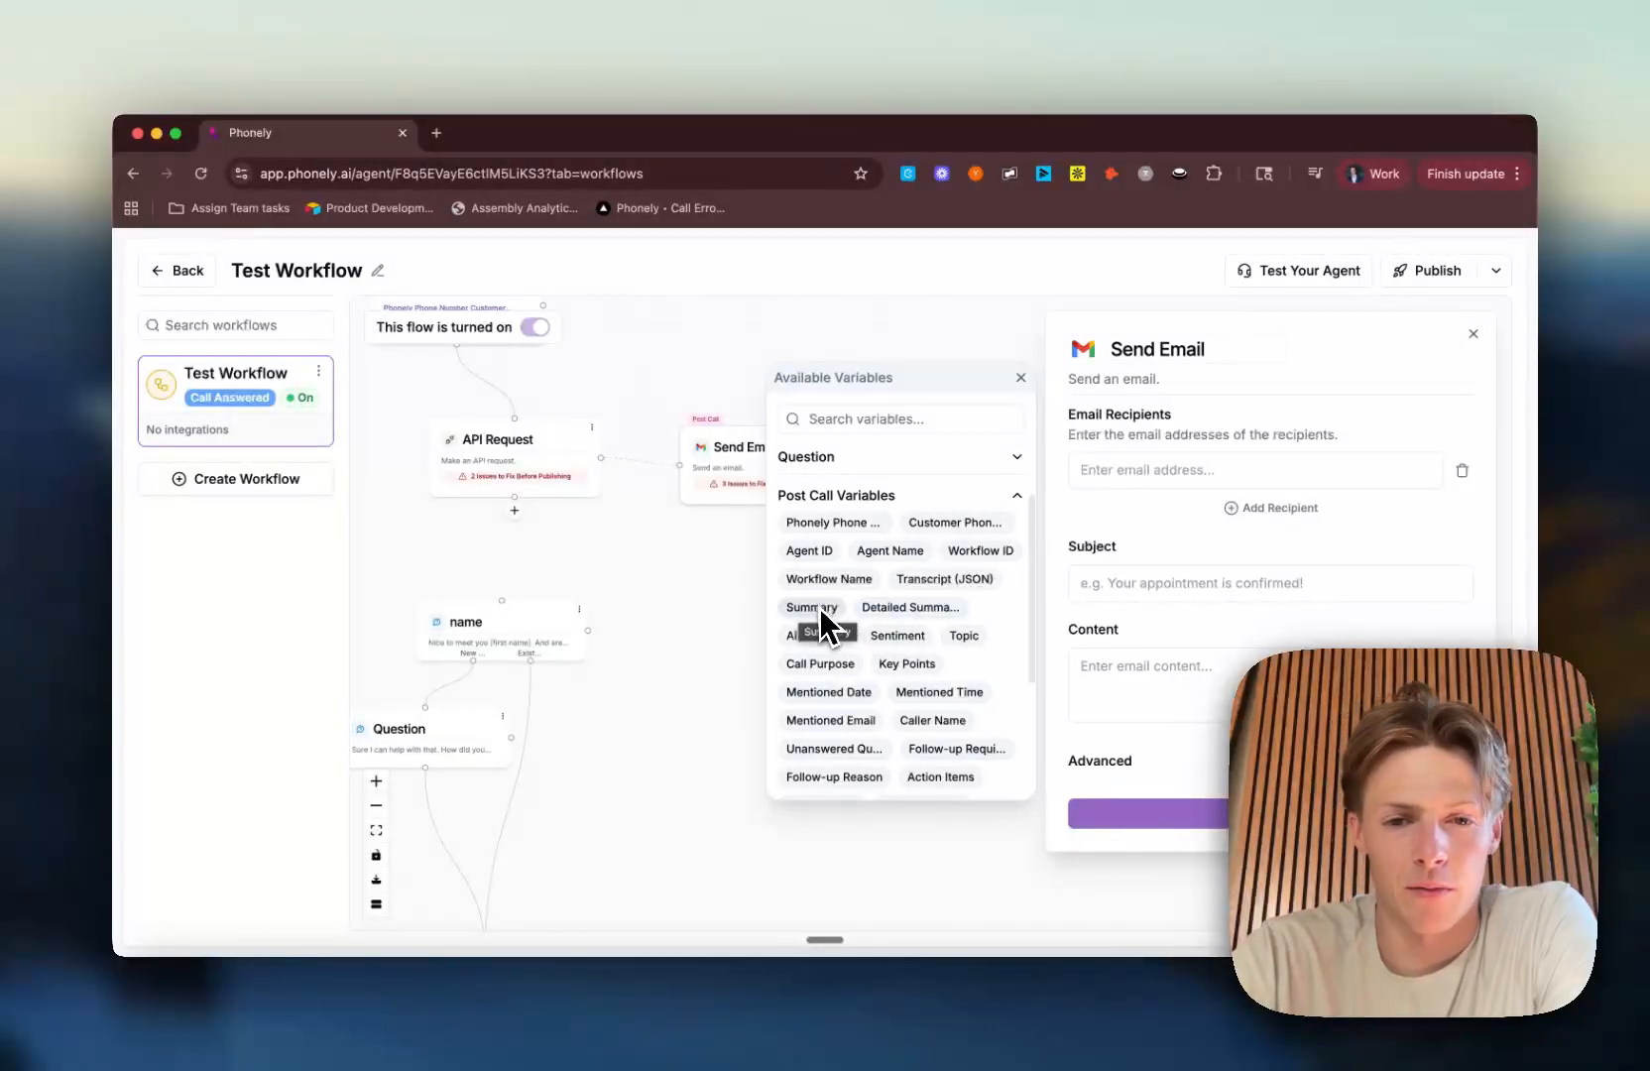
scroll(910, 610, down, 3)
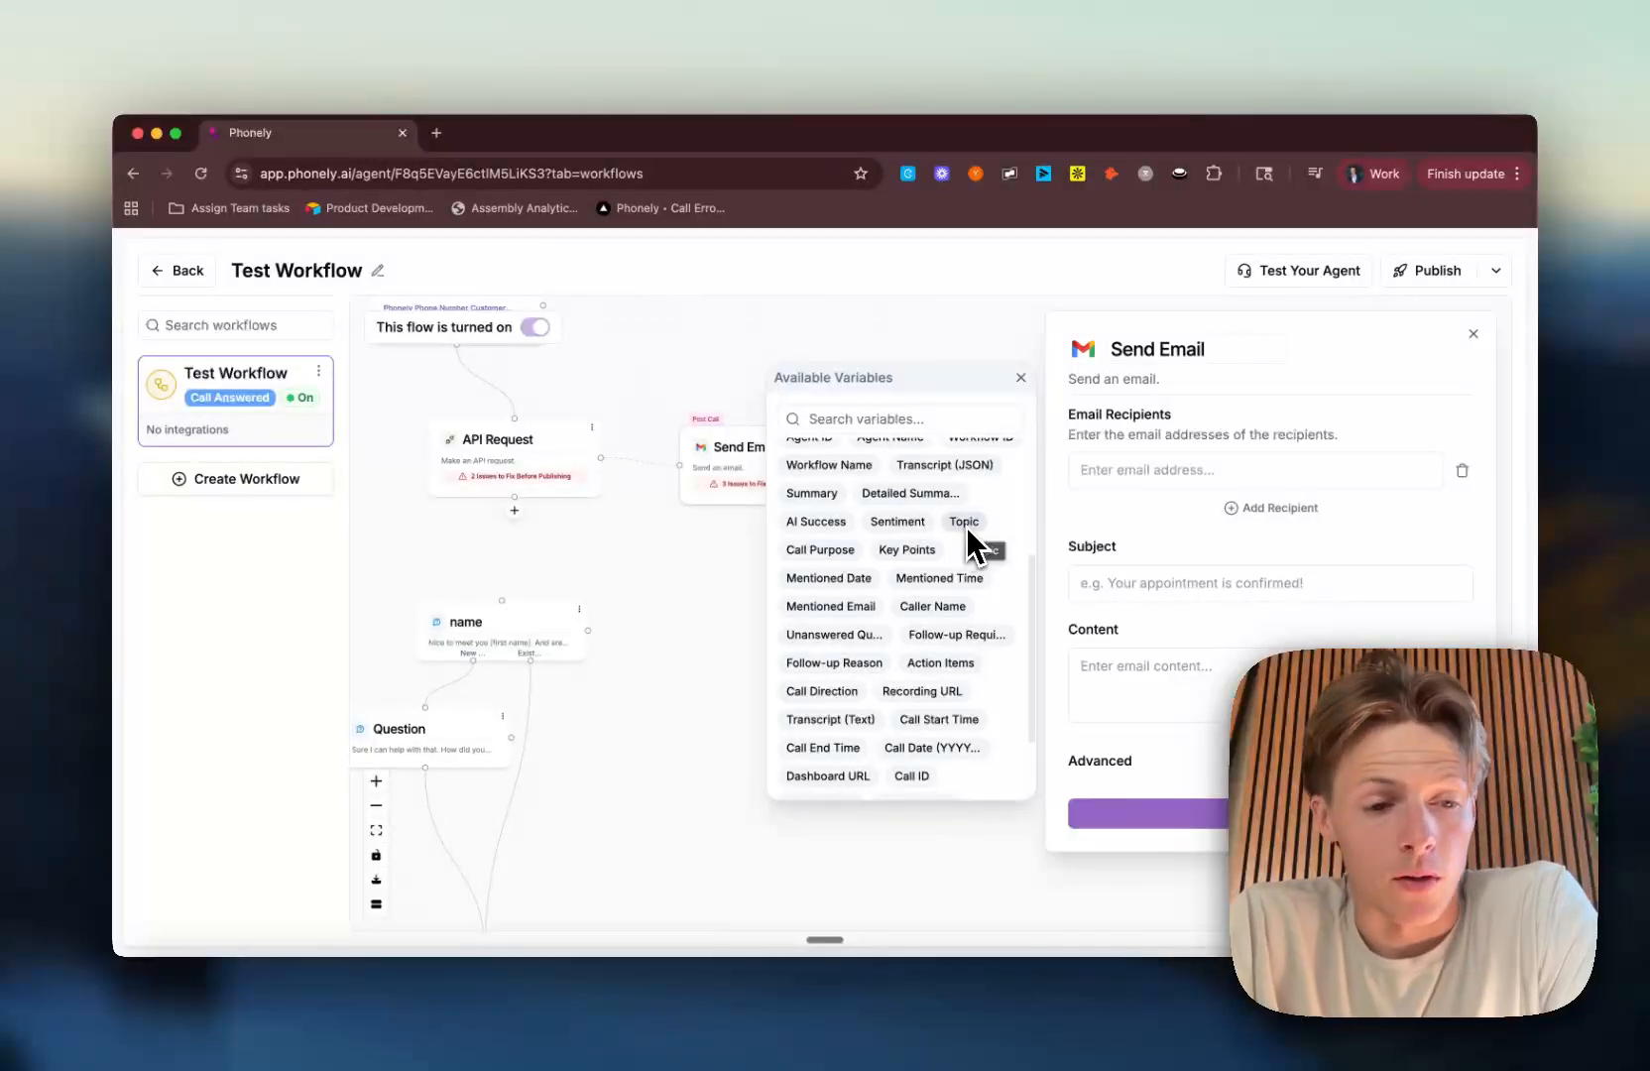
scroll(966, 526, down, 1)
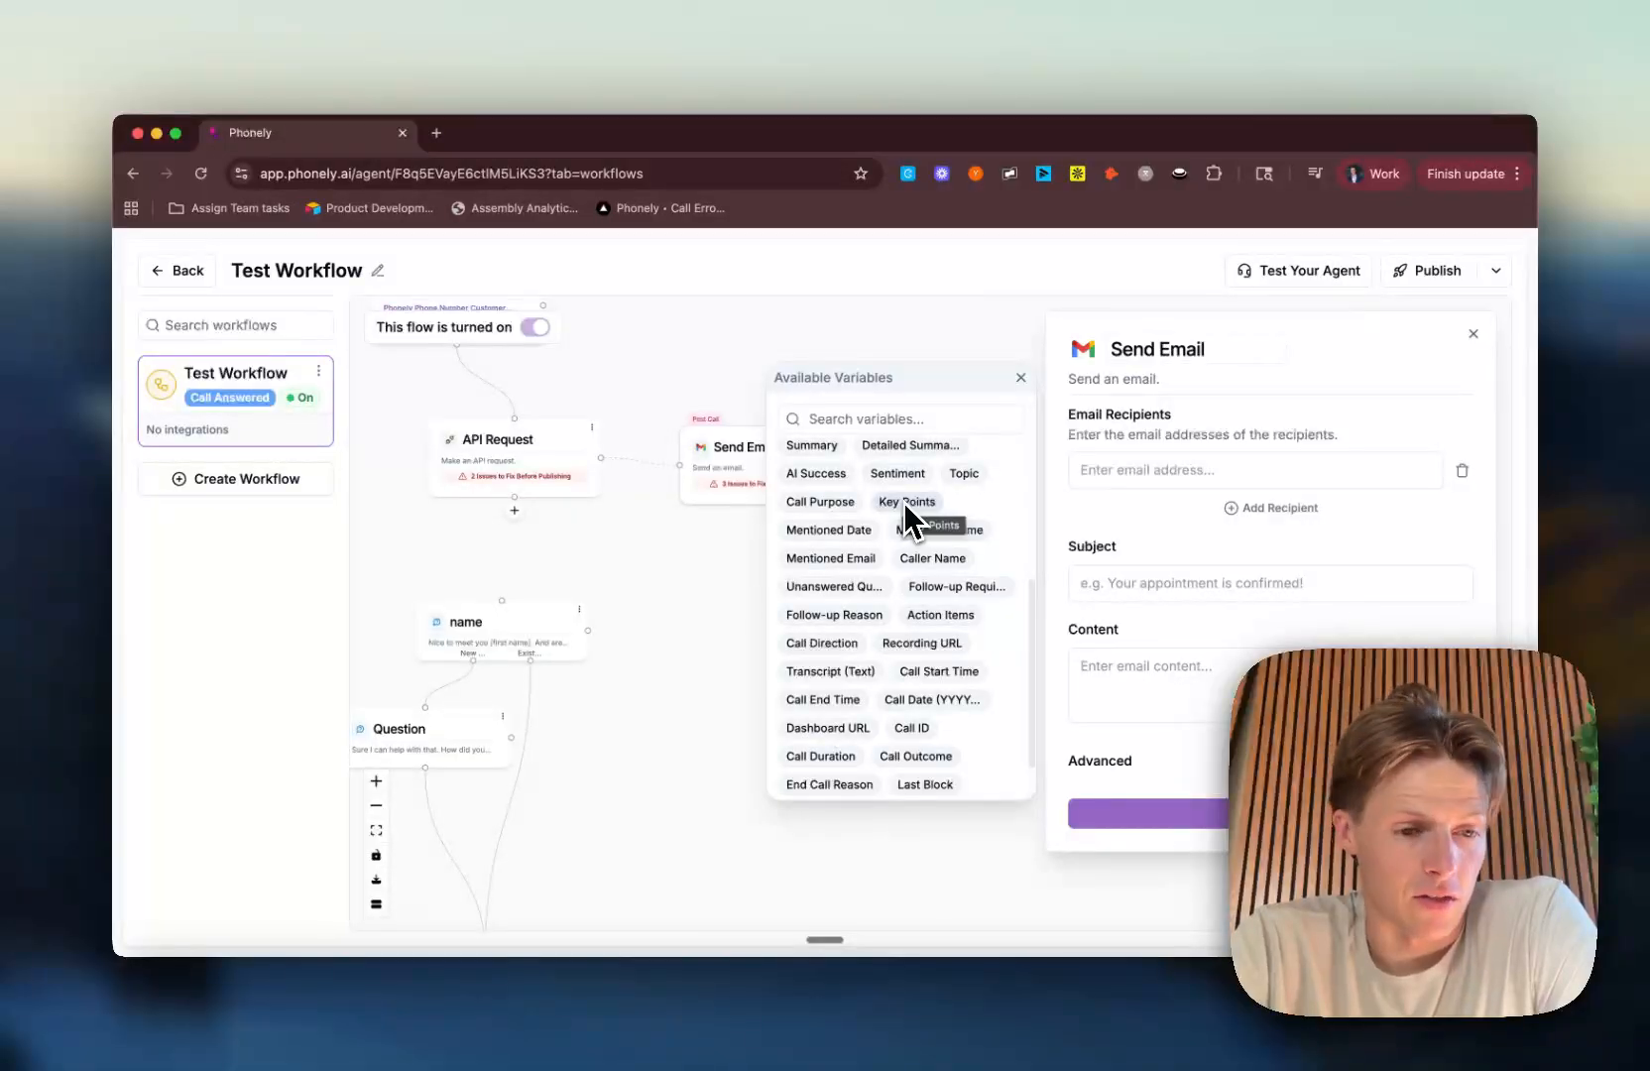
scroll(898, 516, down, 1)
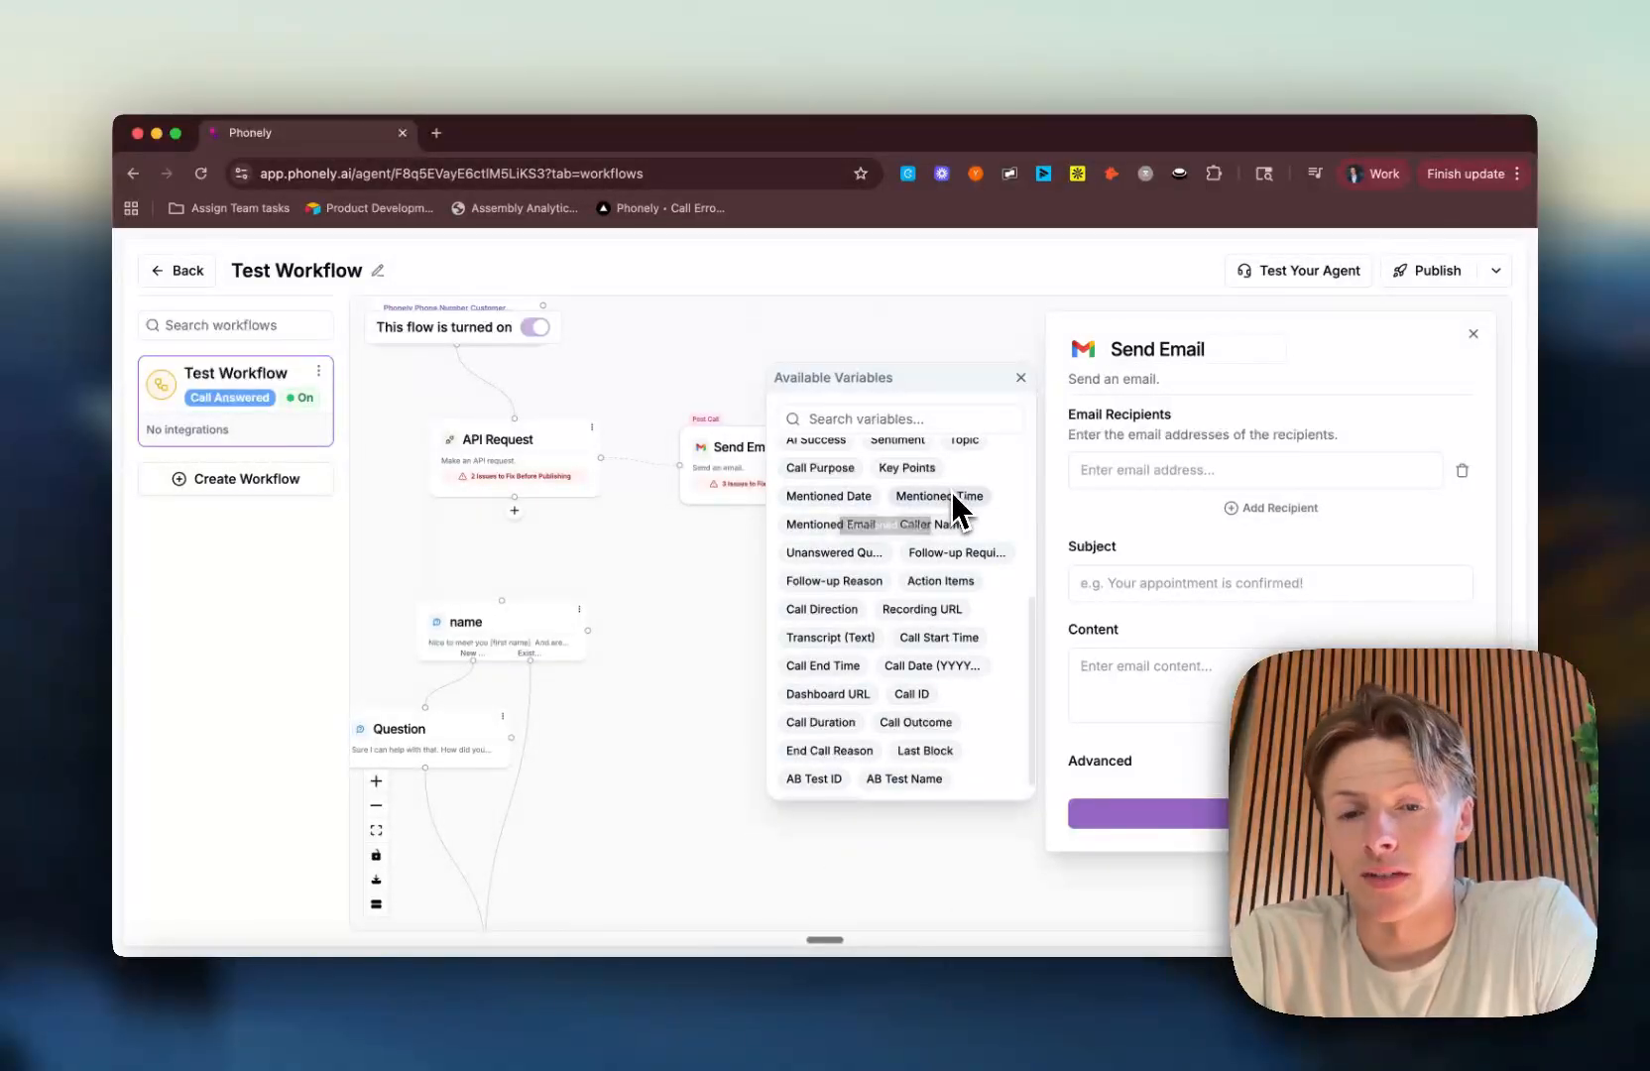
scroll(958, 496, down, 1)
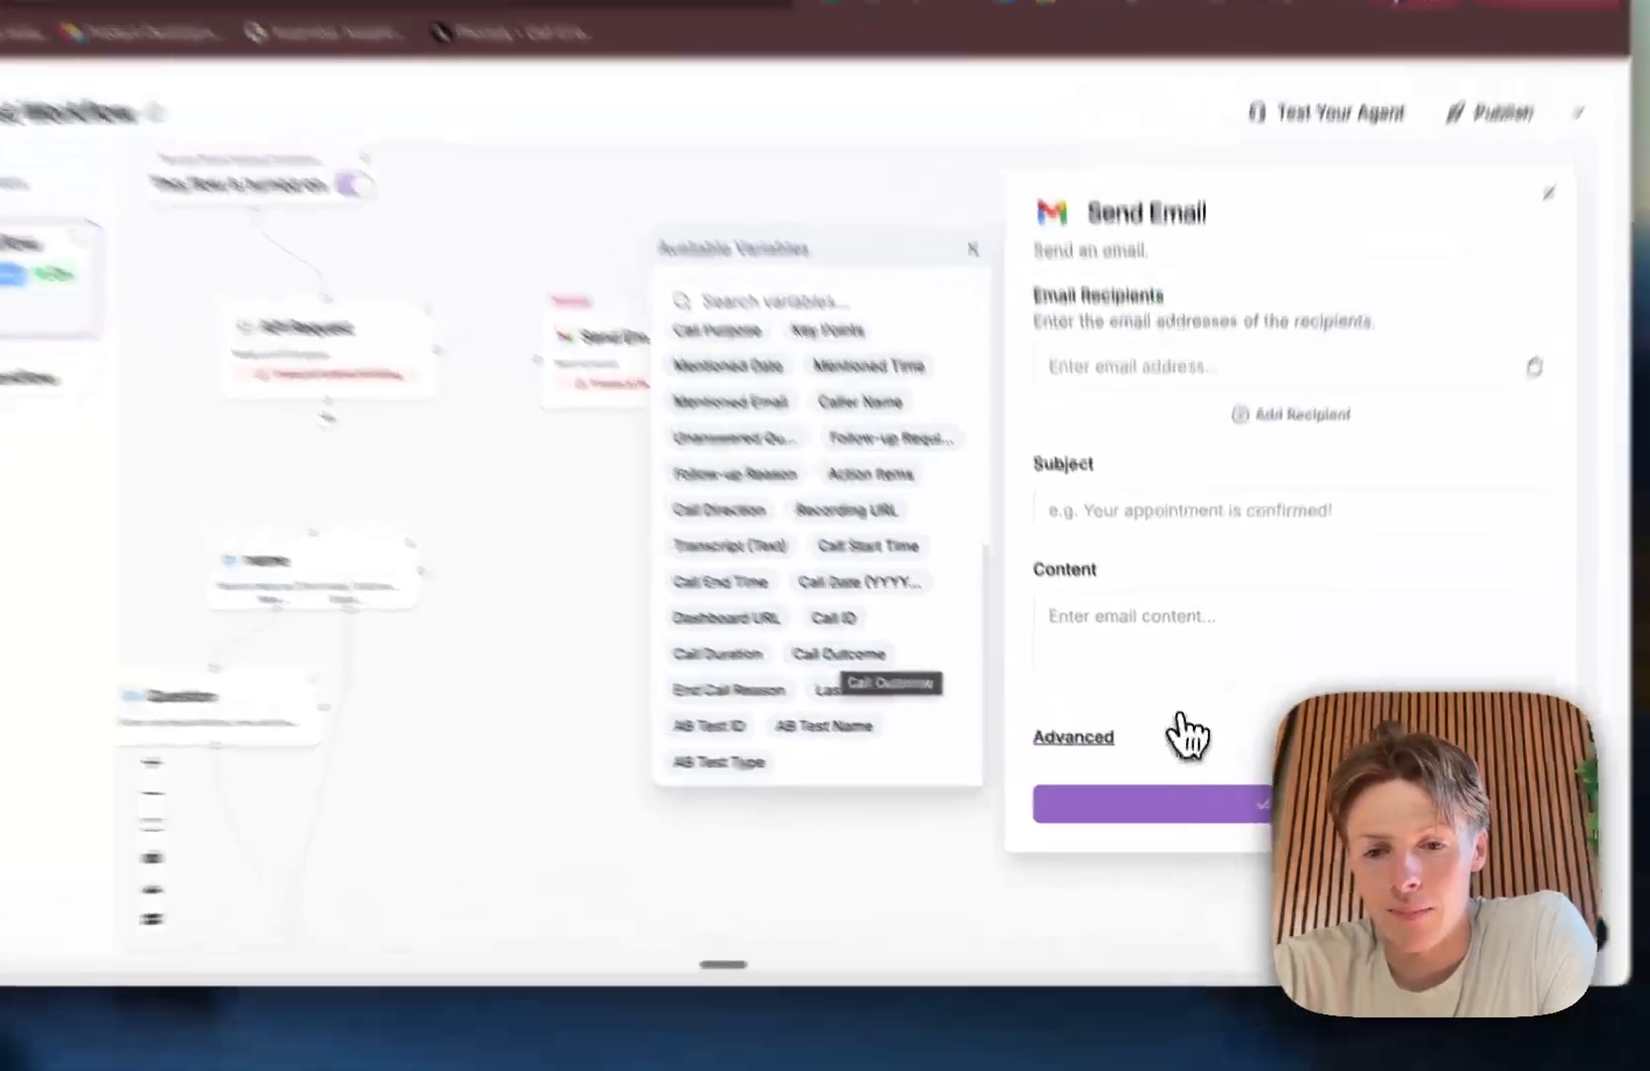
click(1225, 762)
scroll(1240, 712, down, 2)
click(1151, 583)
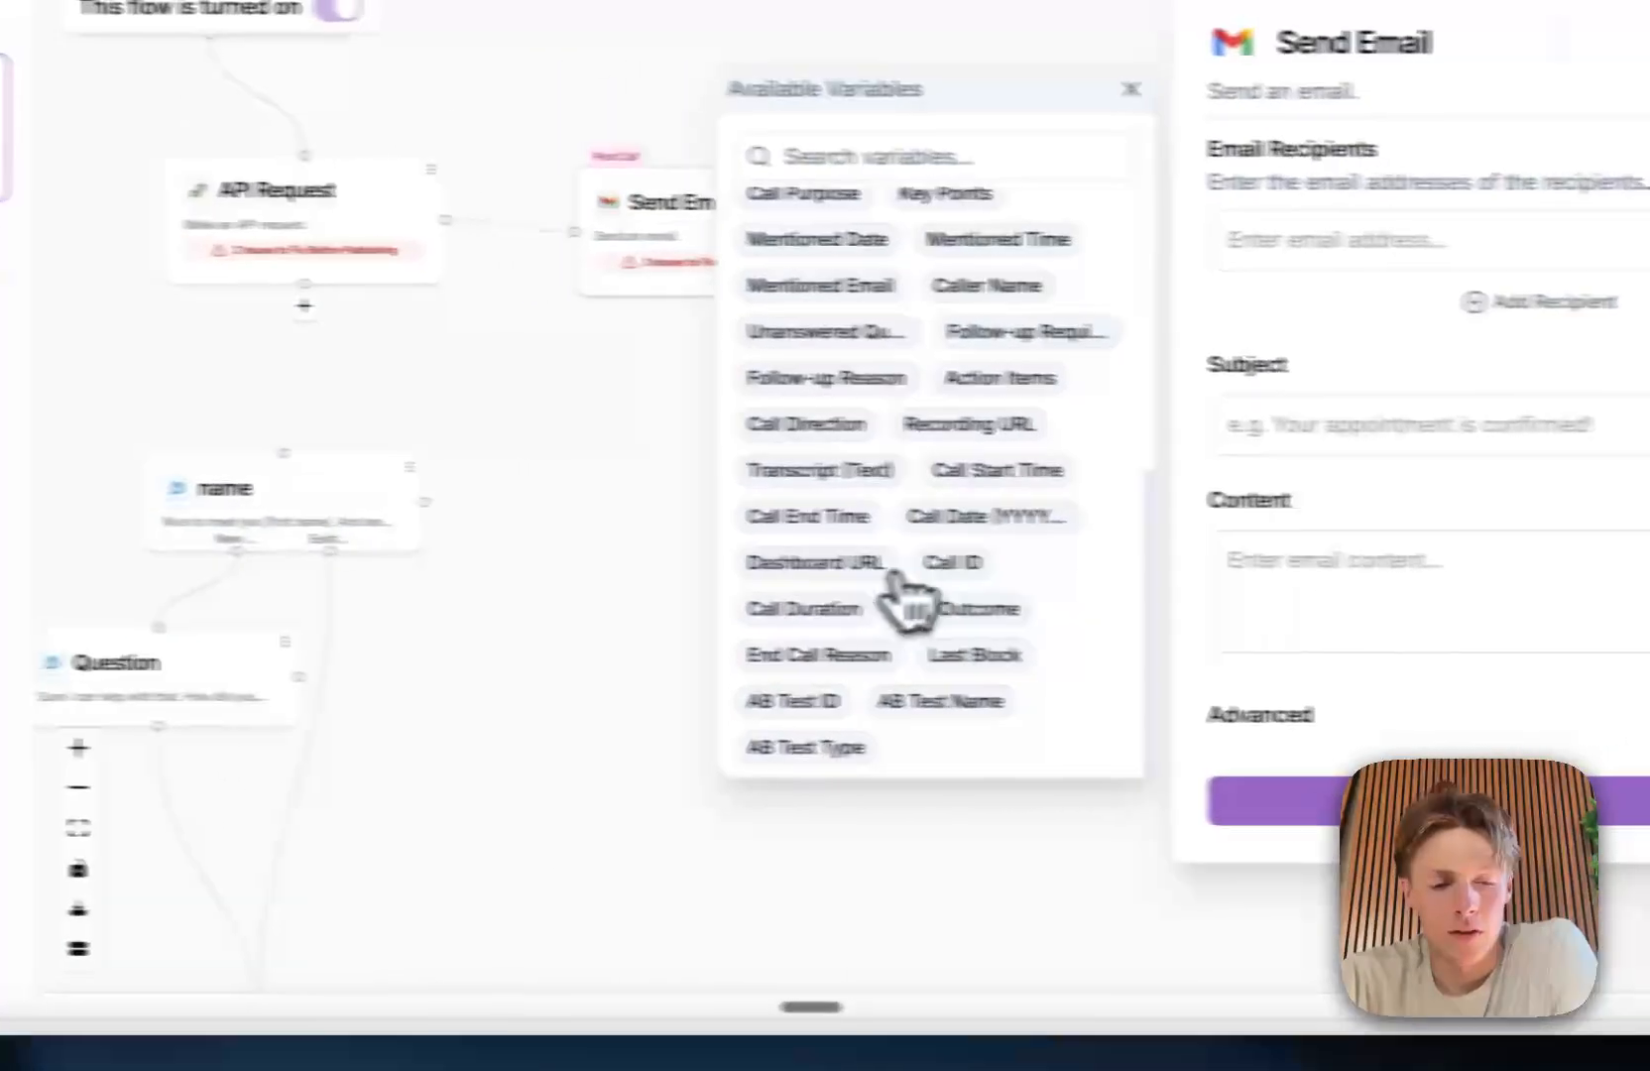
Step: Add the call outcome tag "Successful" to the name question block's advanced settings
click(336, 521)
click(1265, 644)
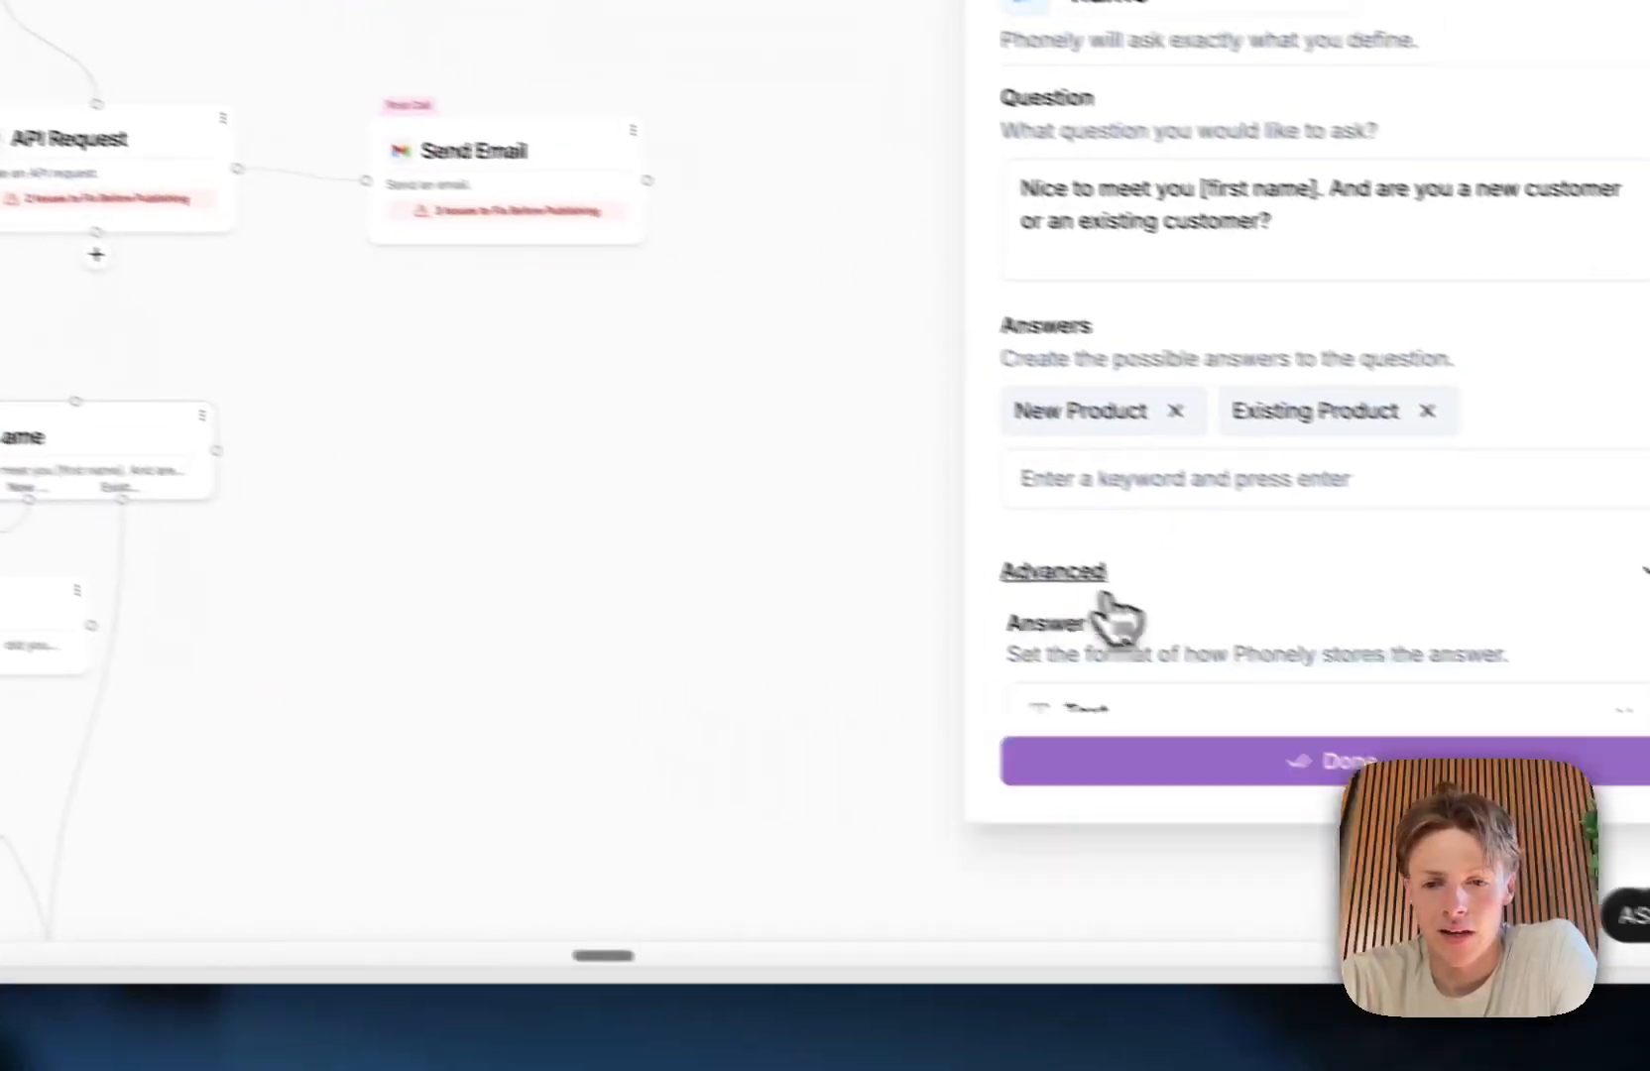
scroll(1031, 594, down, 4)
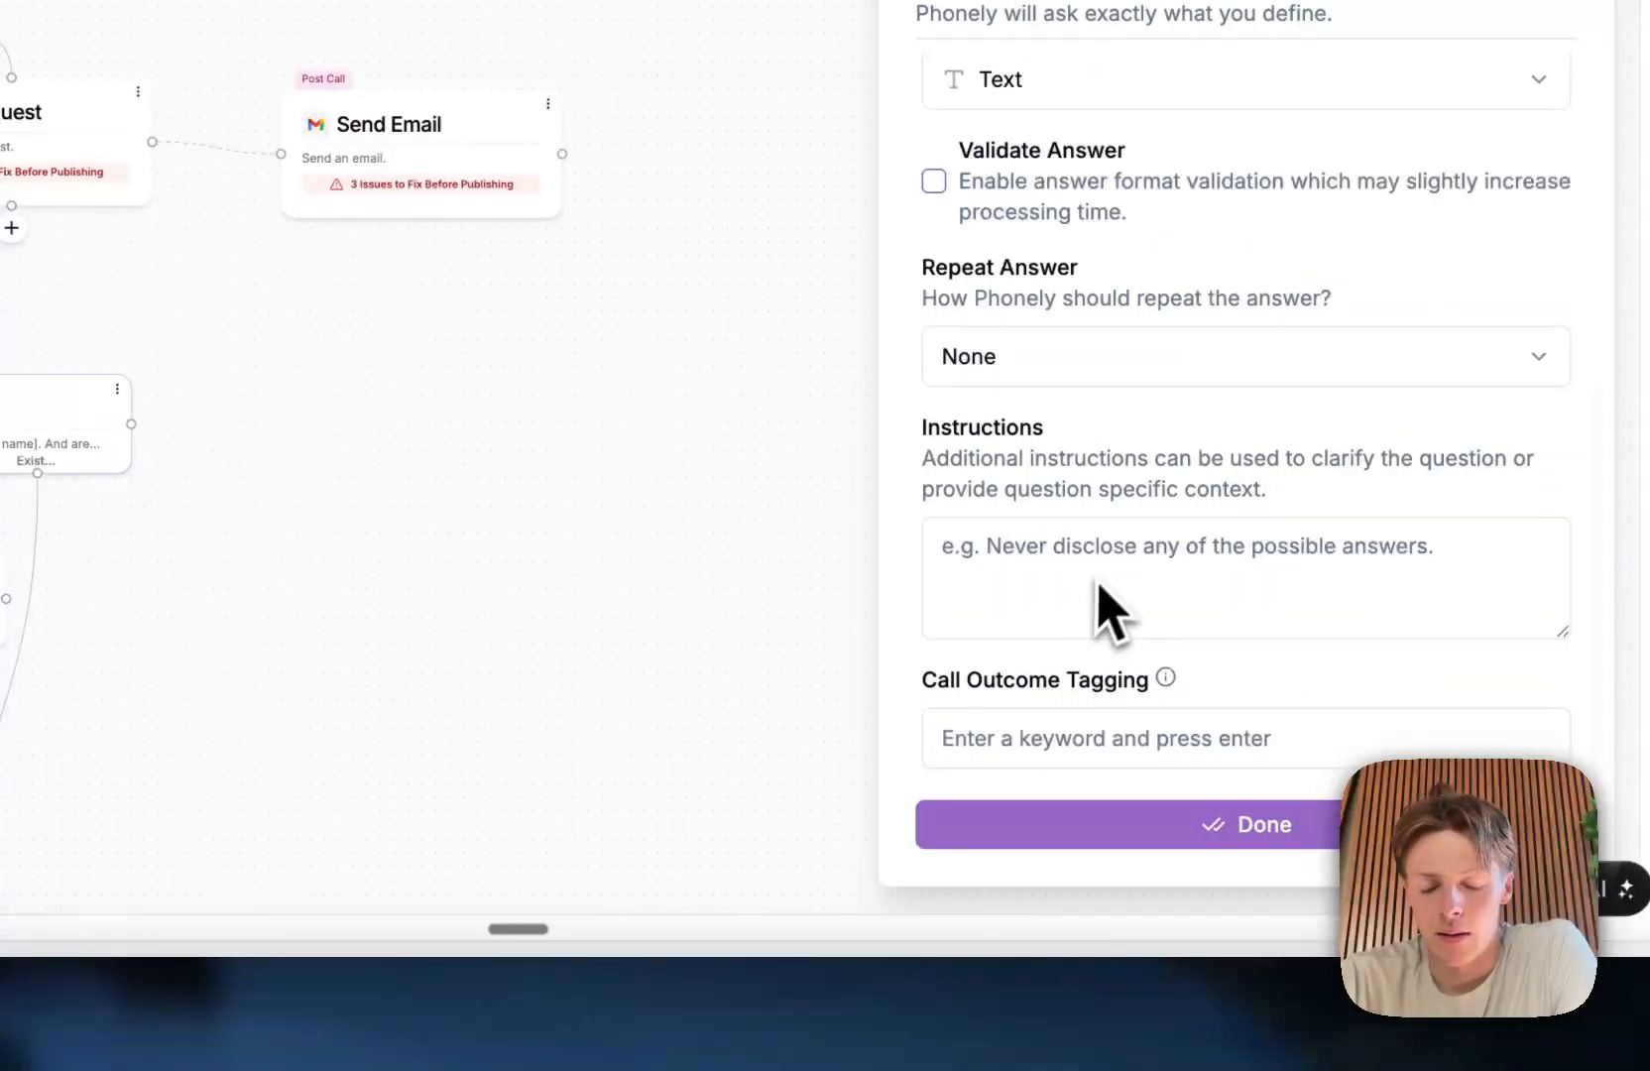
click(1008, 737)
text(success)
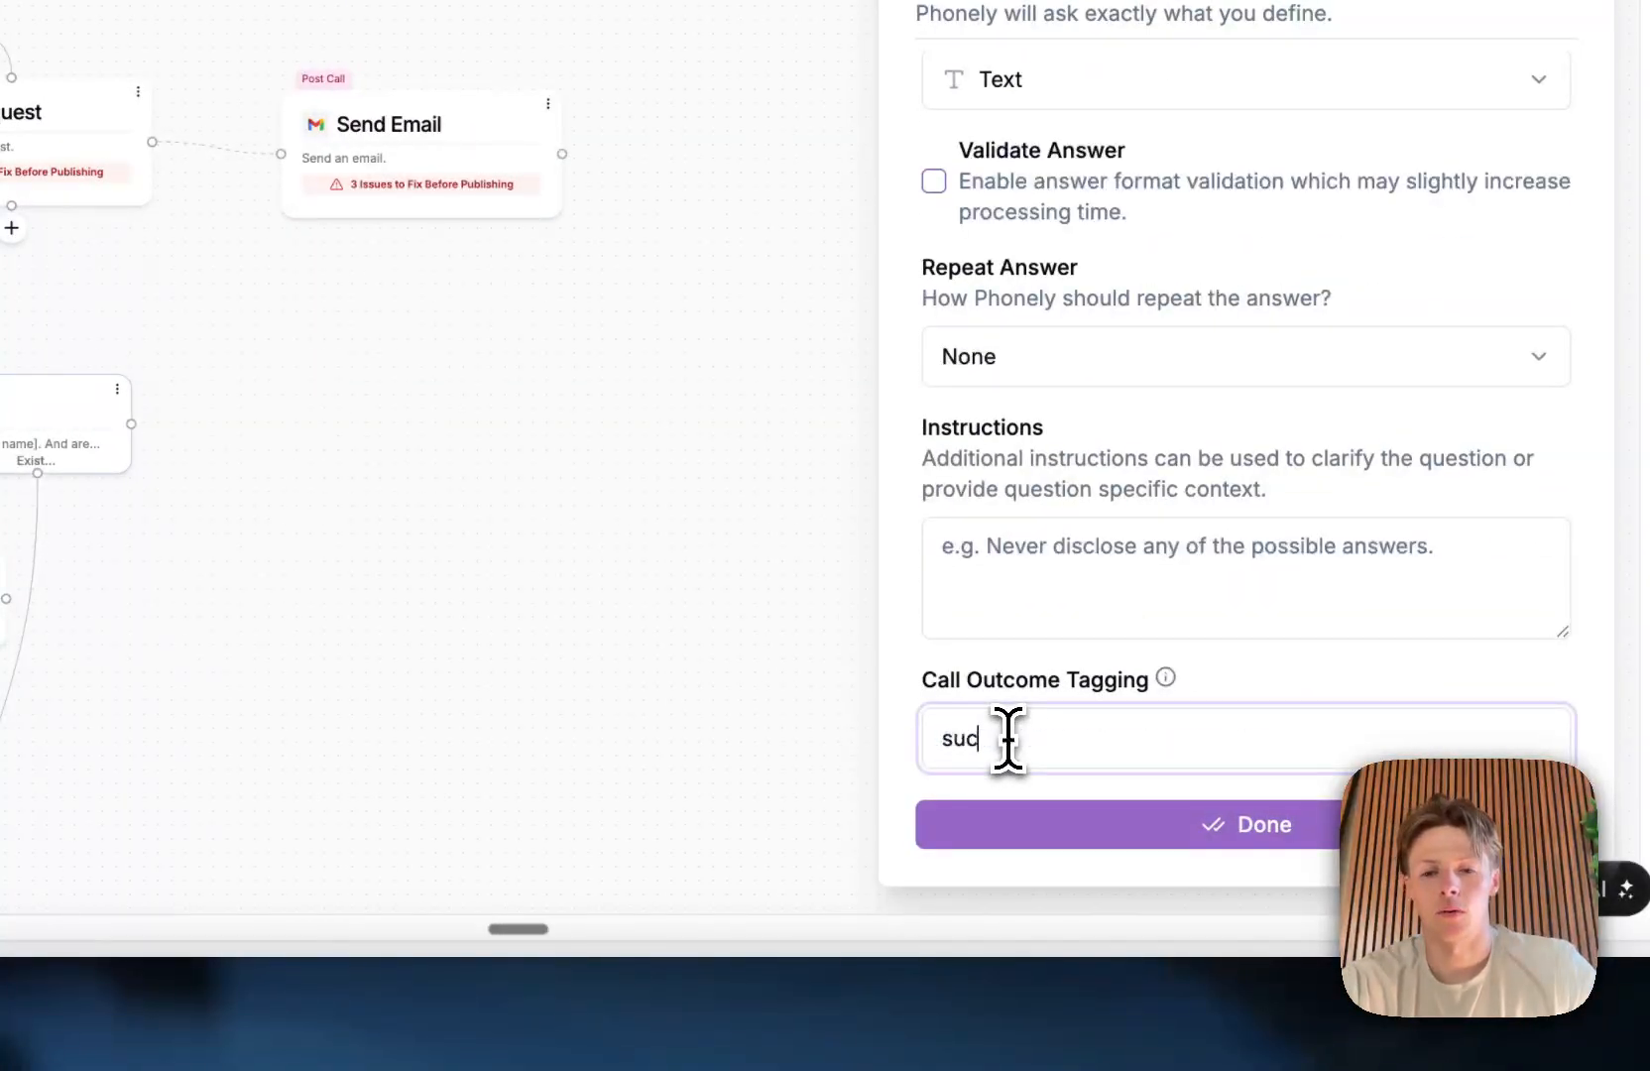
text(ful)
key(Return)
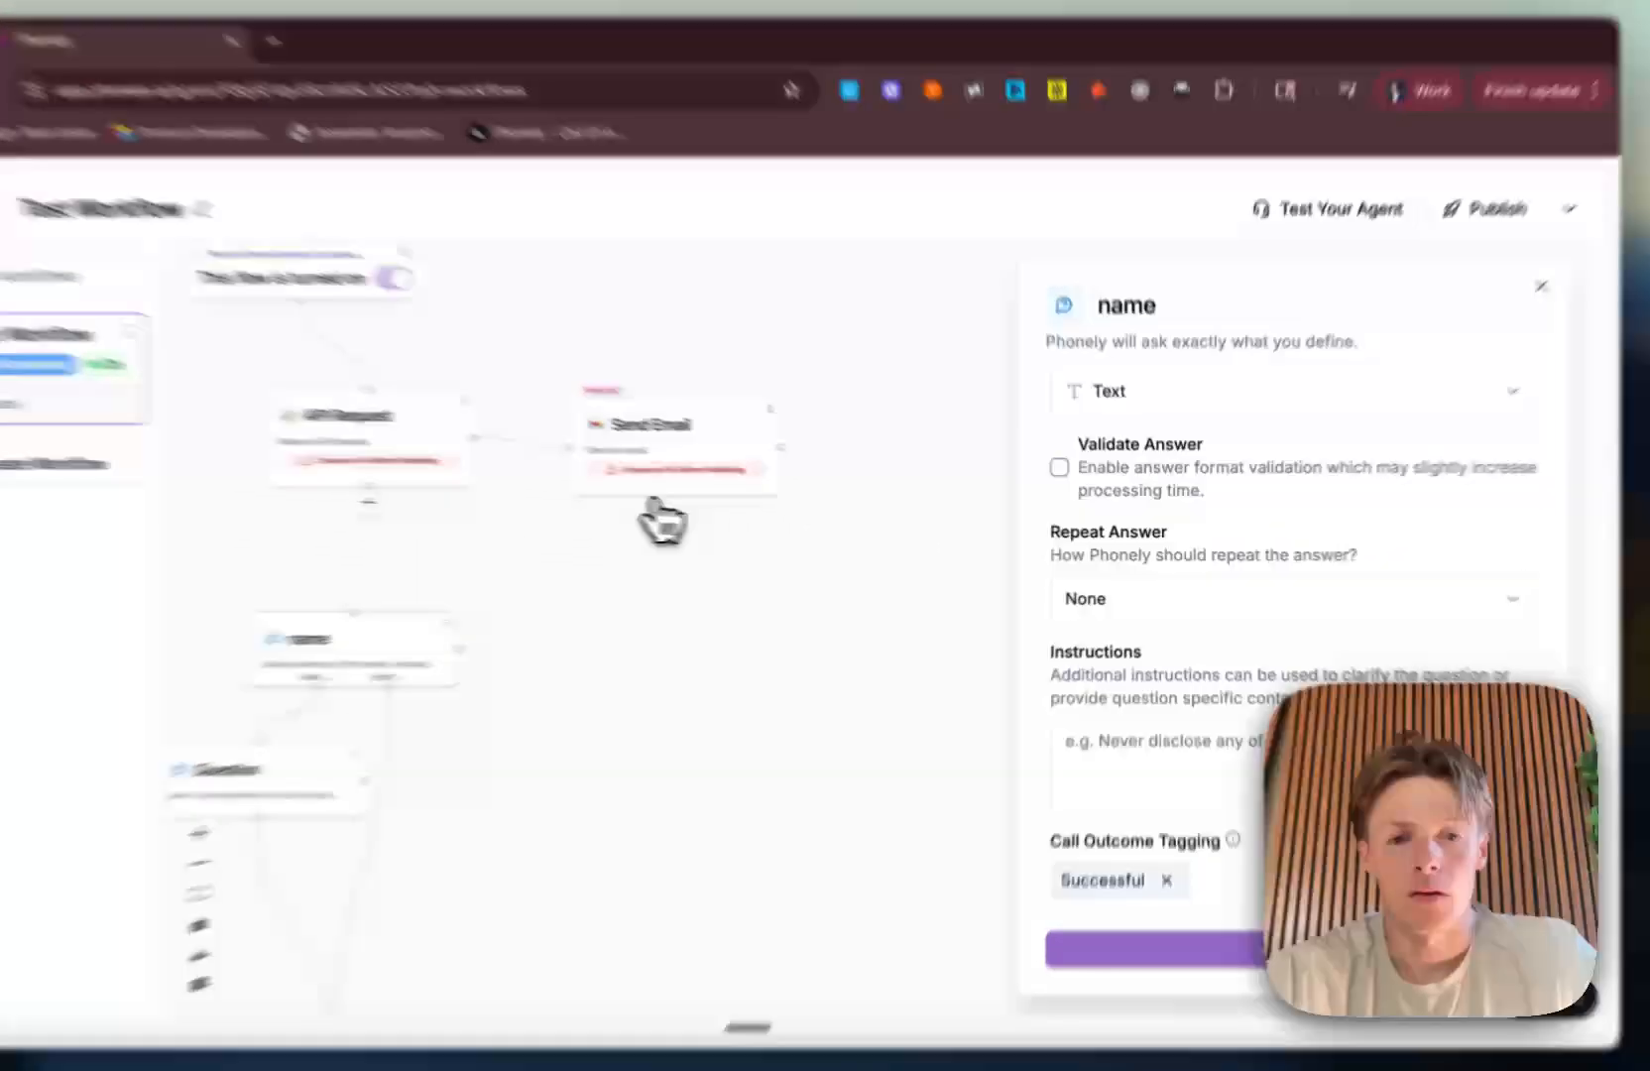
Step: Return to the Send Email block and review the post-call variables available for its content, including Call Outcome and the AB Test entries
click(784, 483)
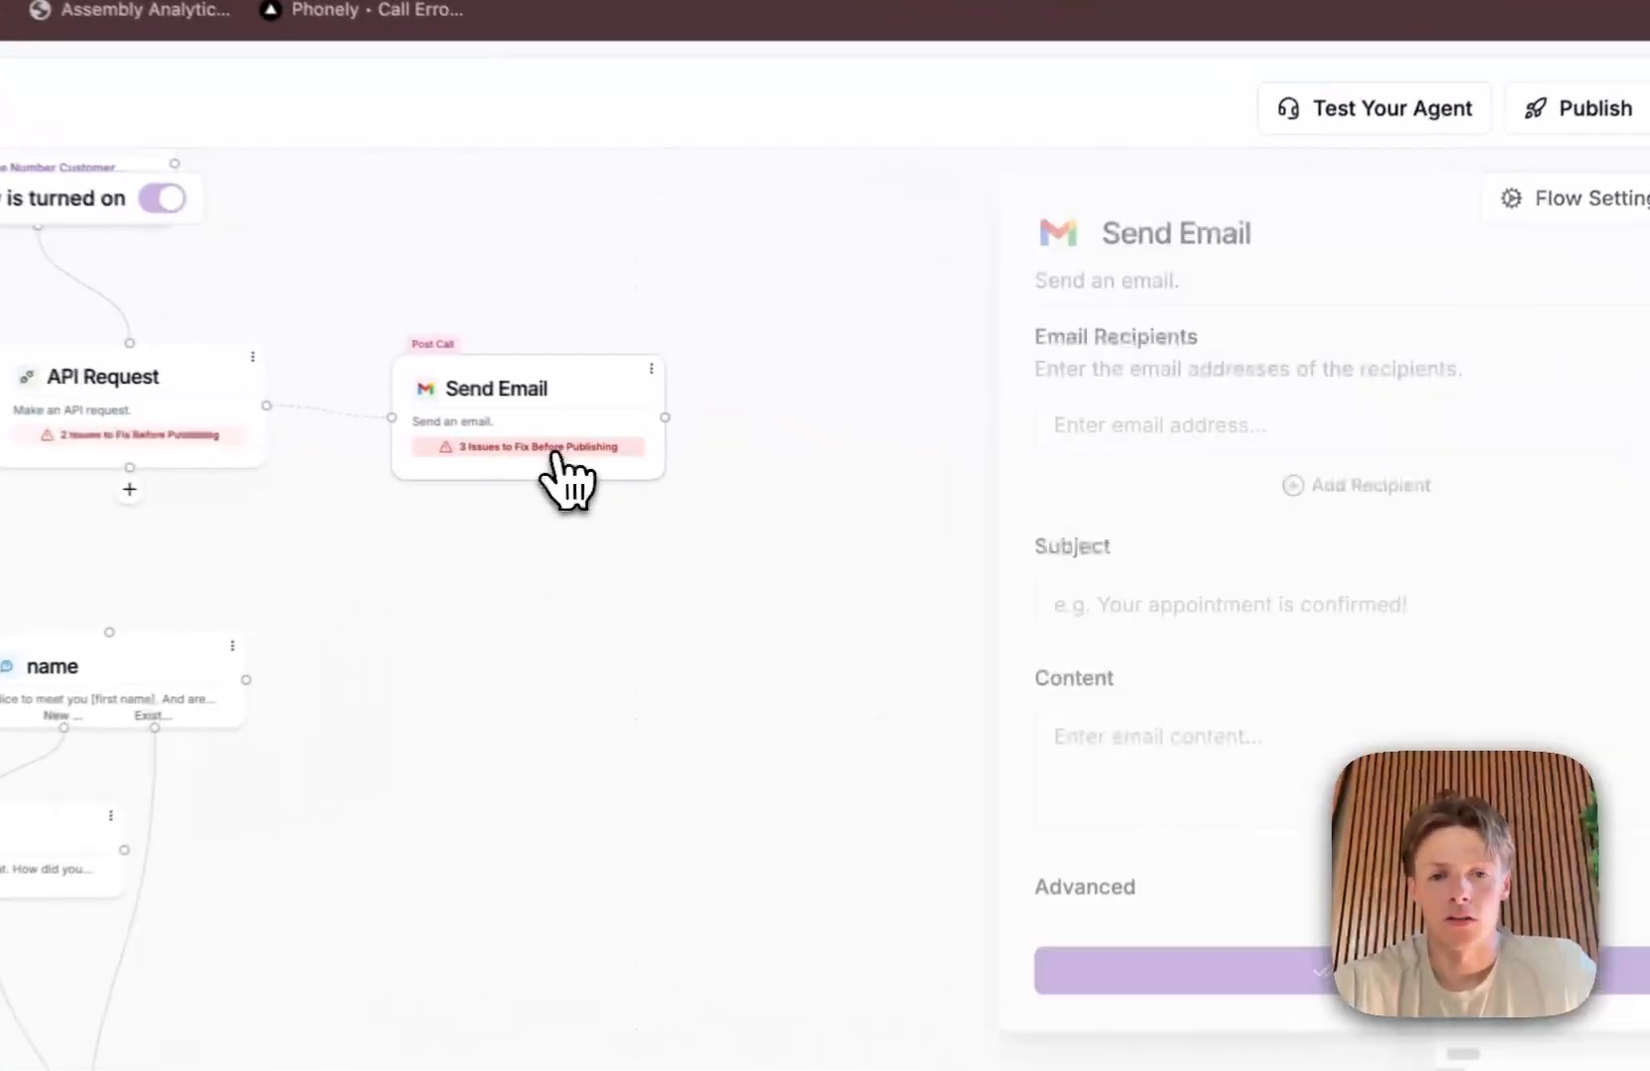
click(1125, 741)
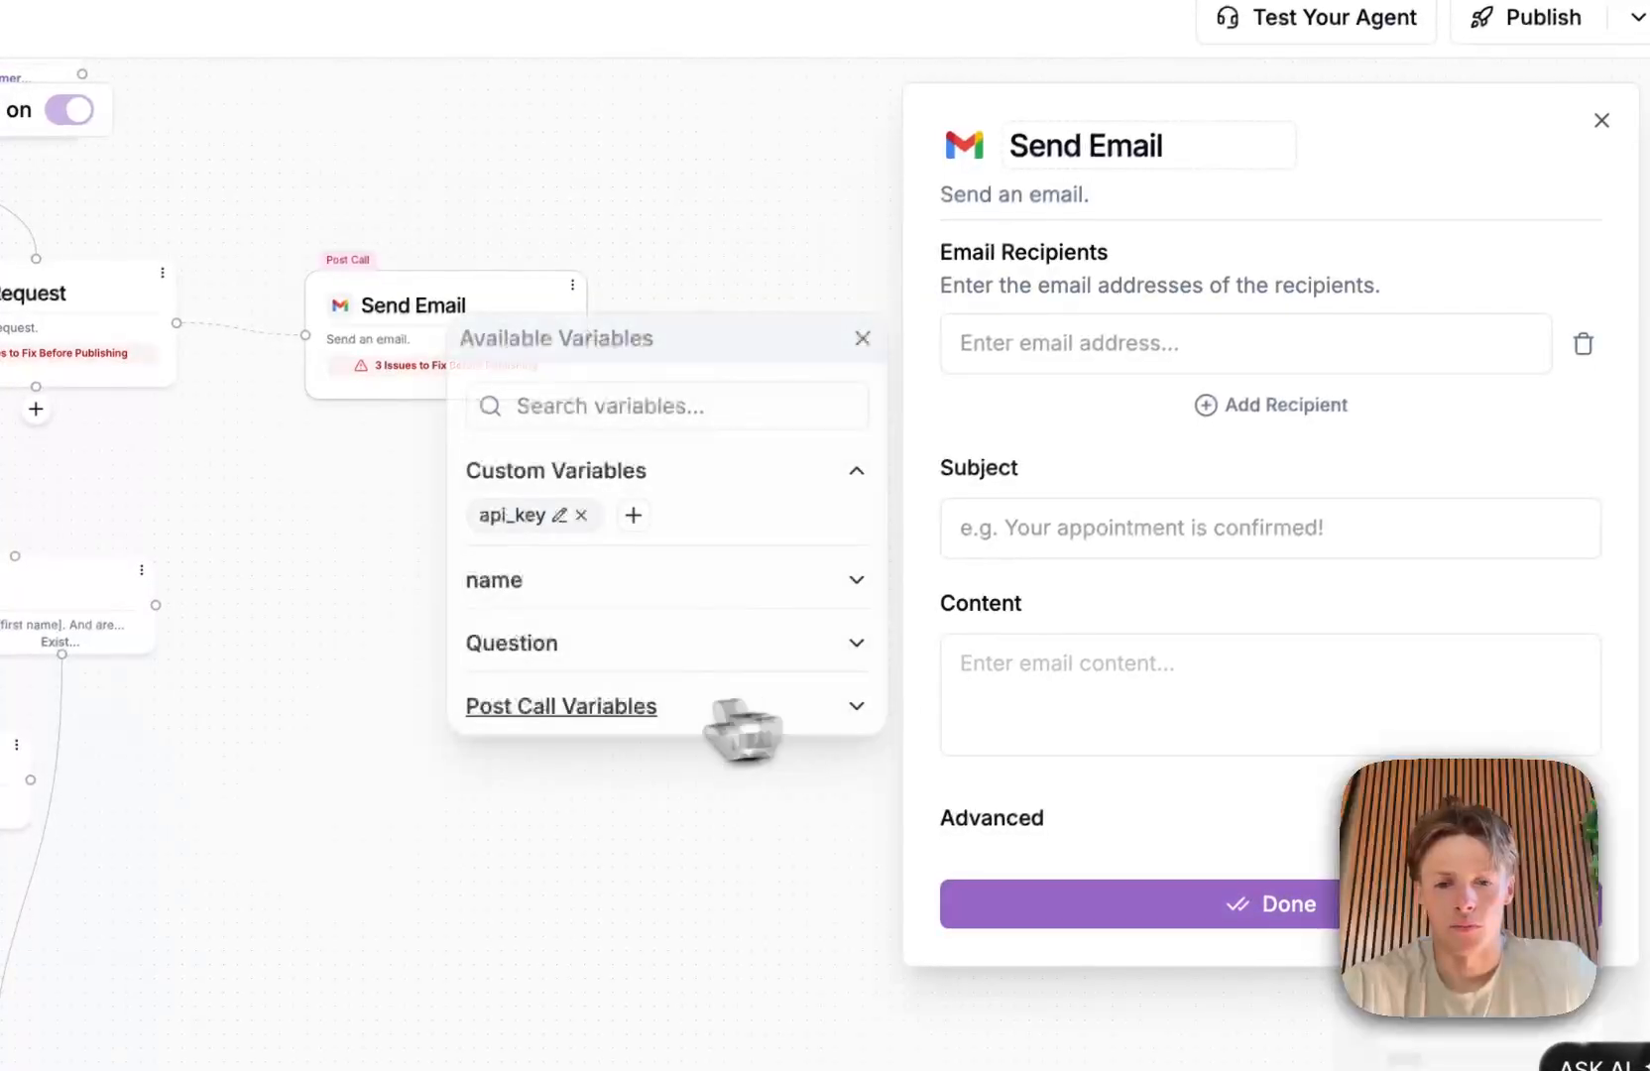
click(627, 708)
scroll(603, 719, down, 5)
scroll(605, 722, down, 3)
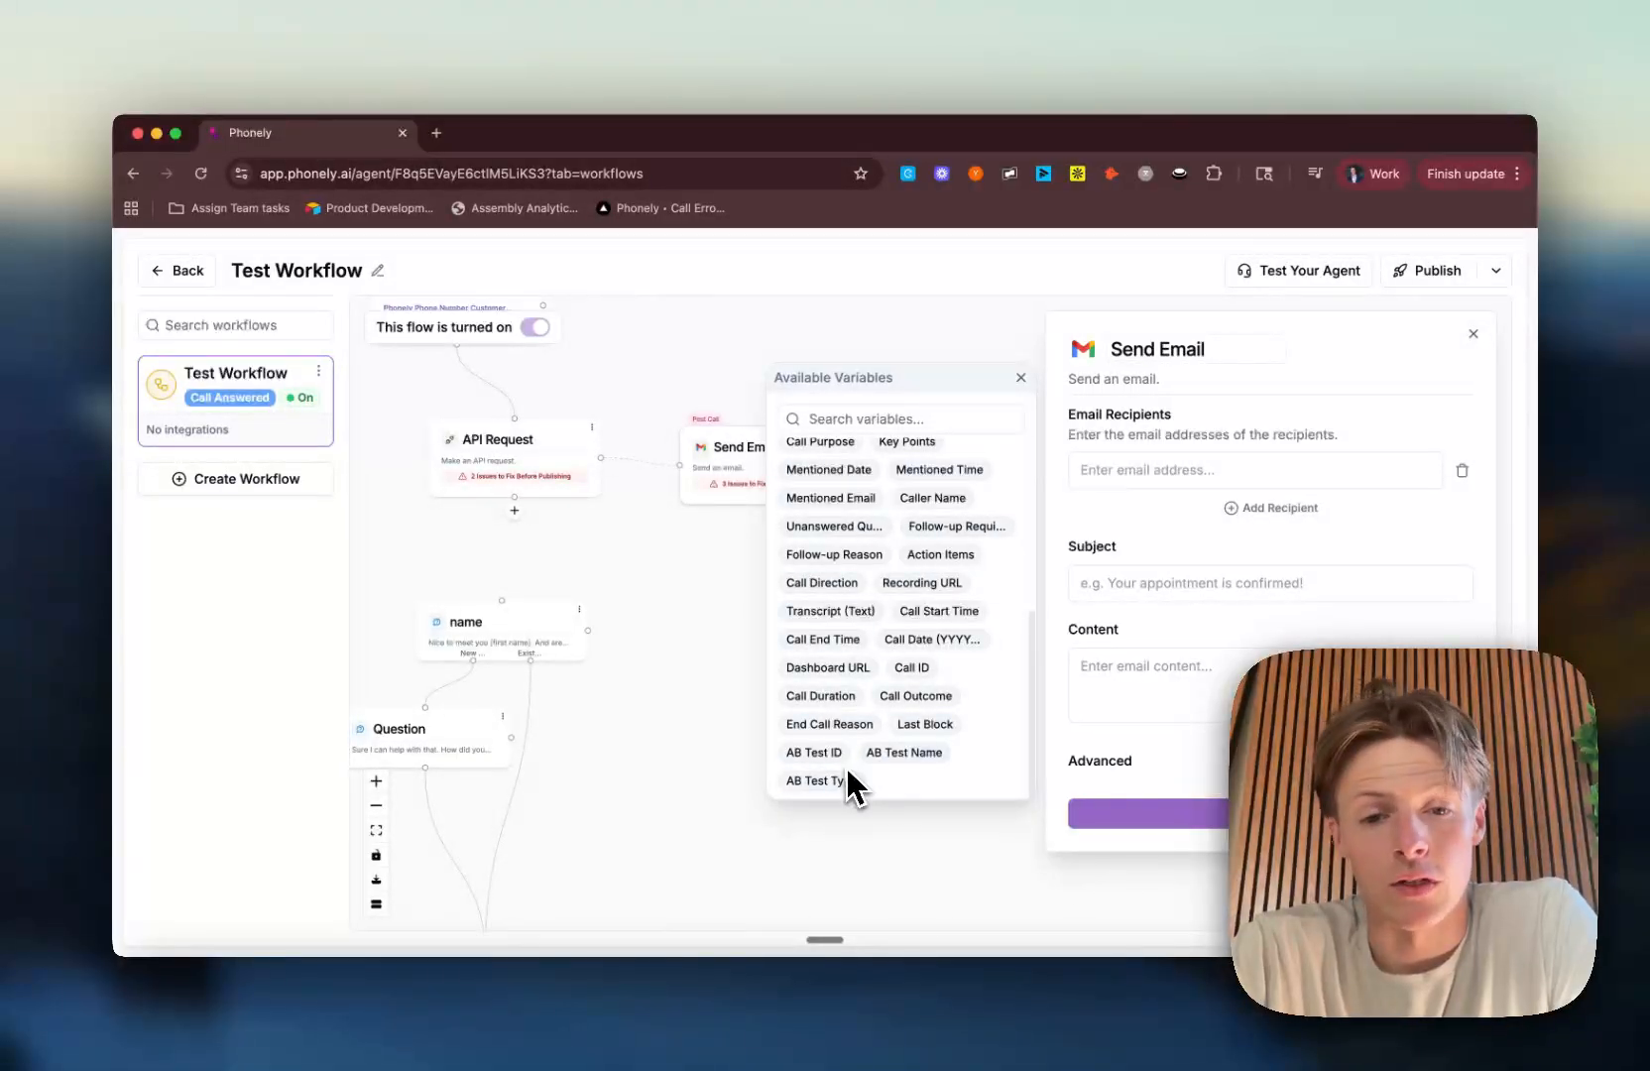
scroll(848, 774, up, 5)
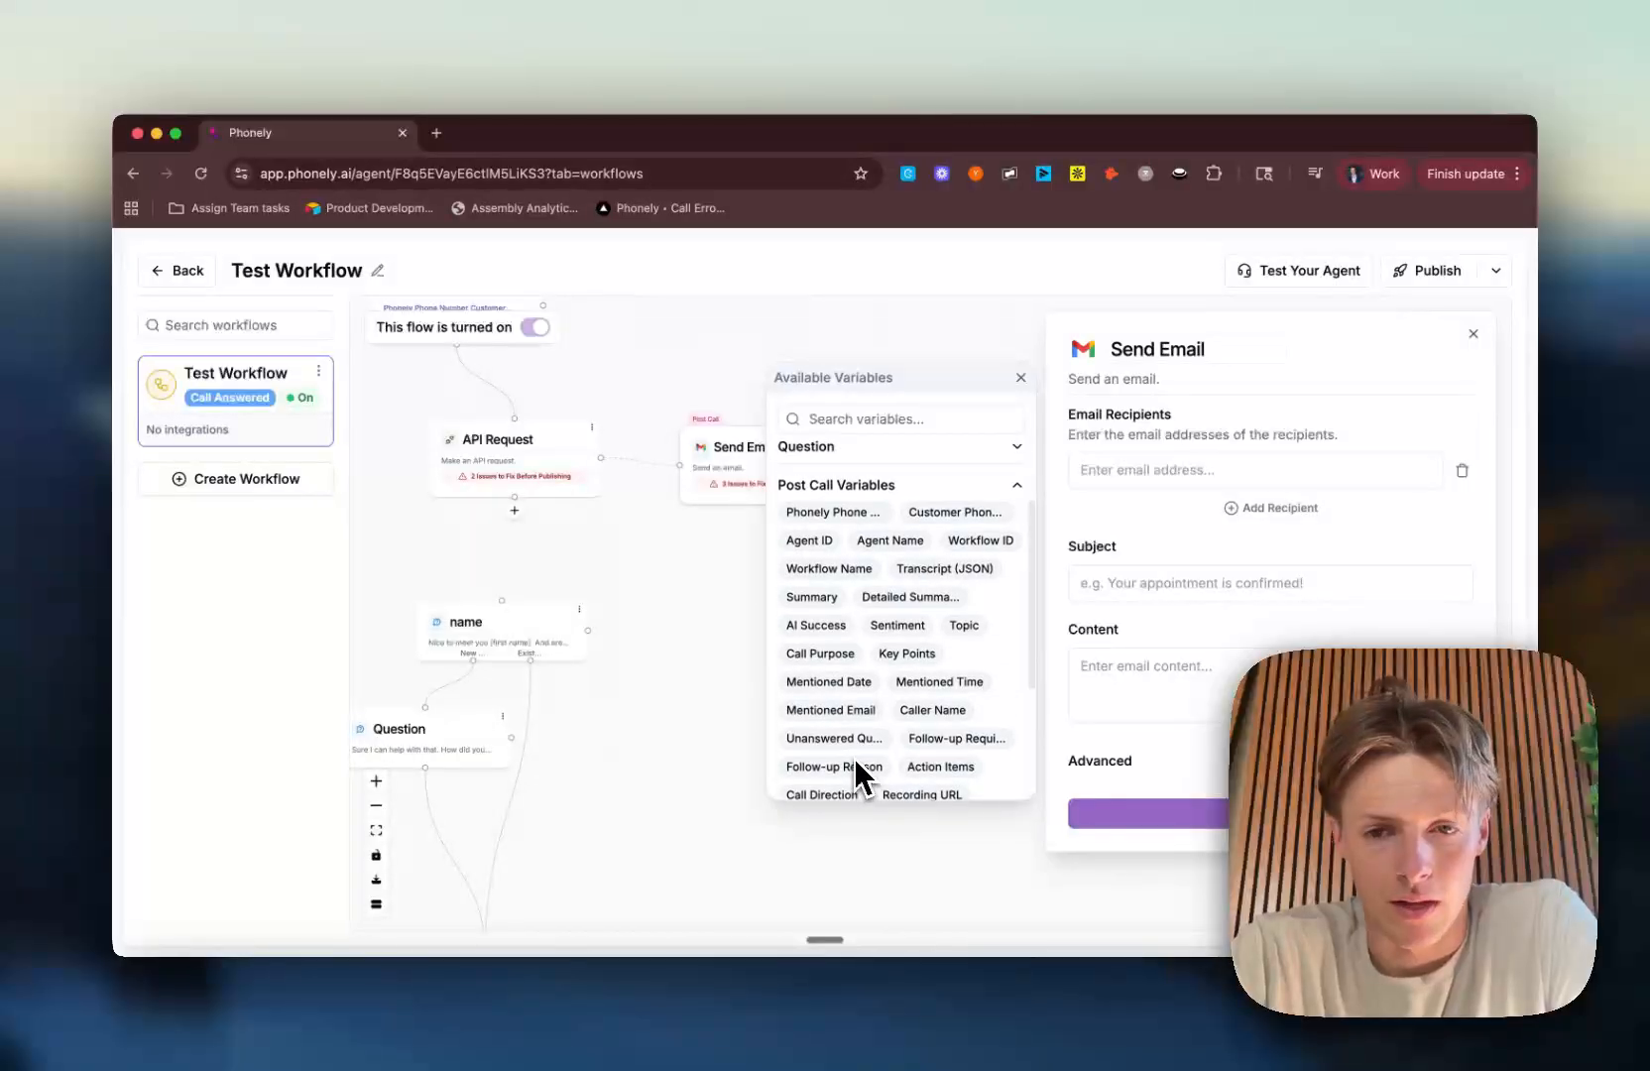
scroll(854, 757, down, 5)
scroll(855, 758, up, 5)
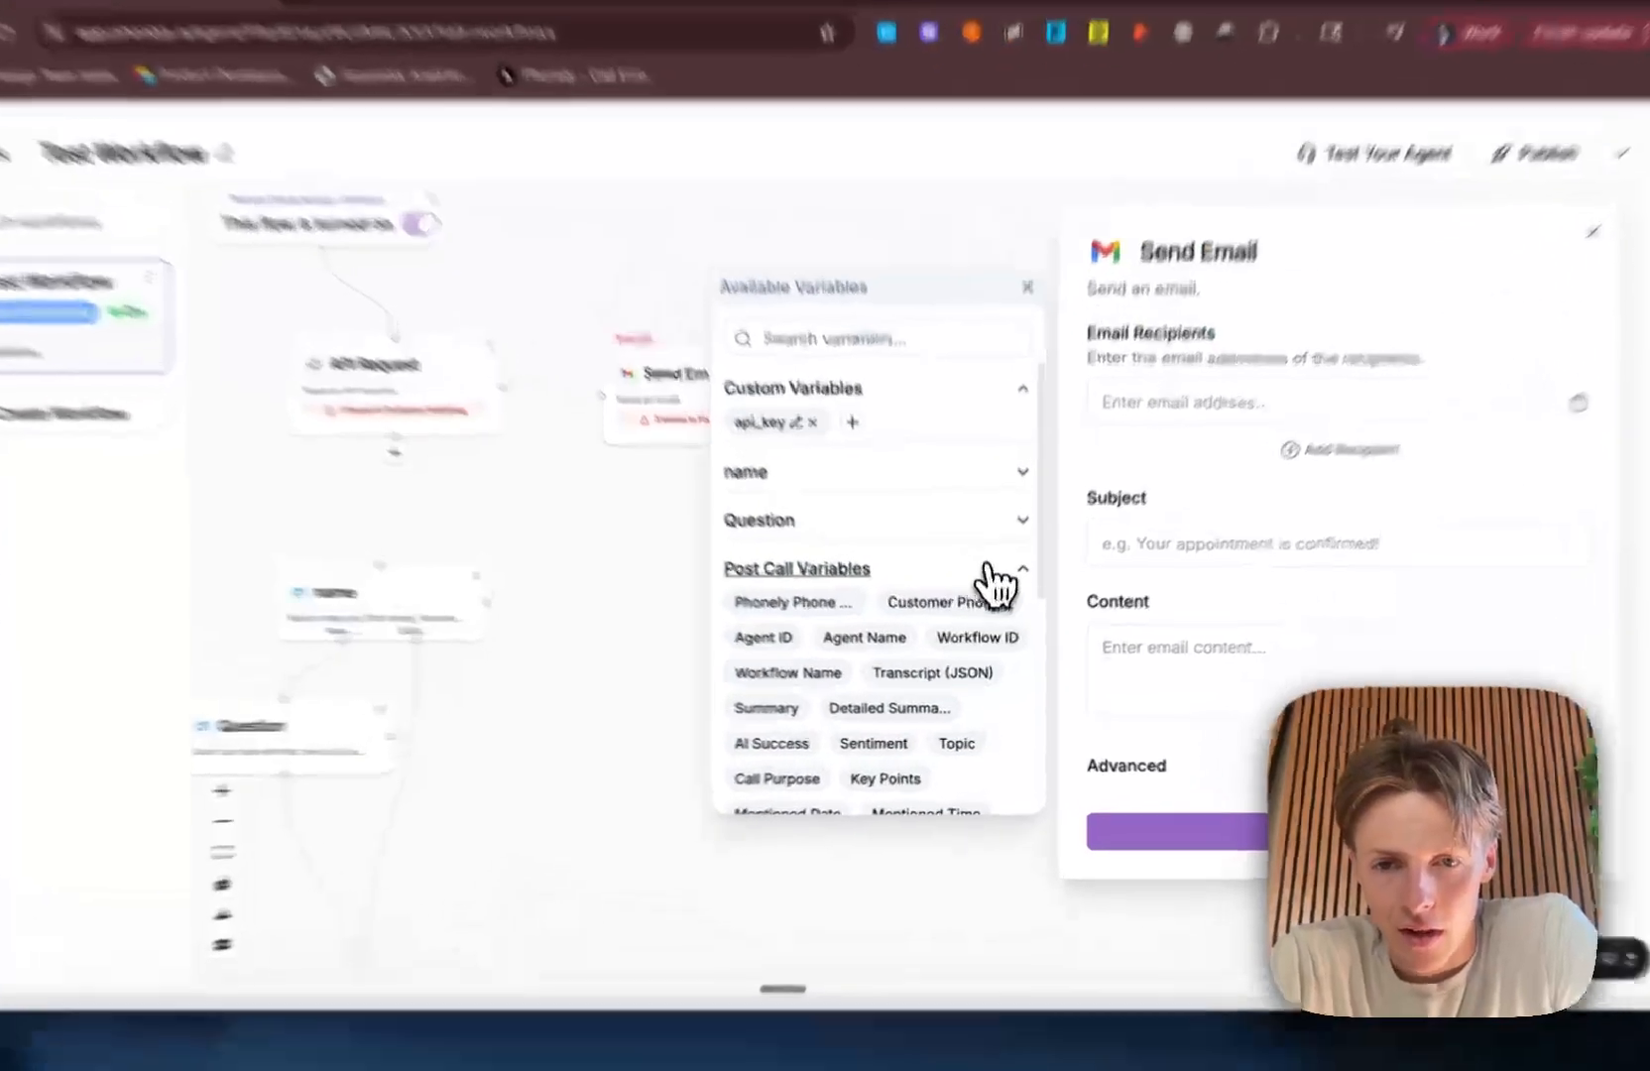
click(996, 605)
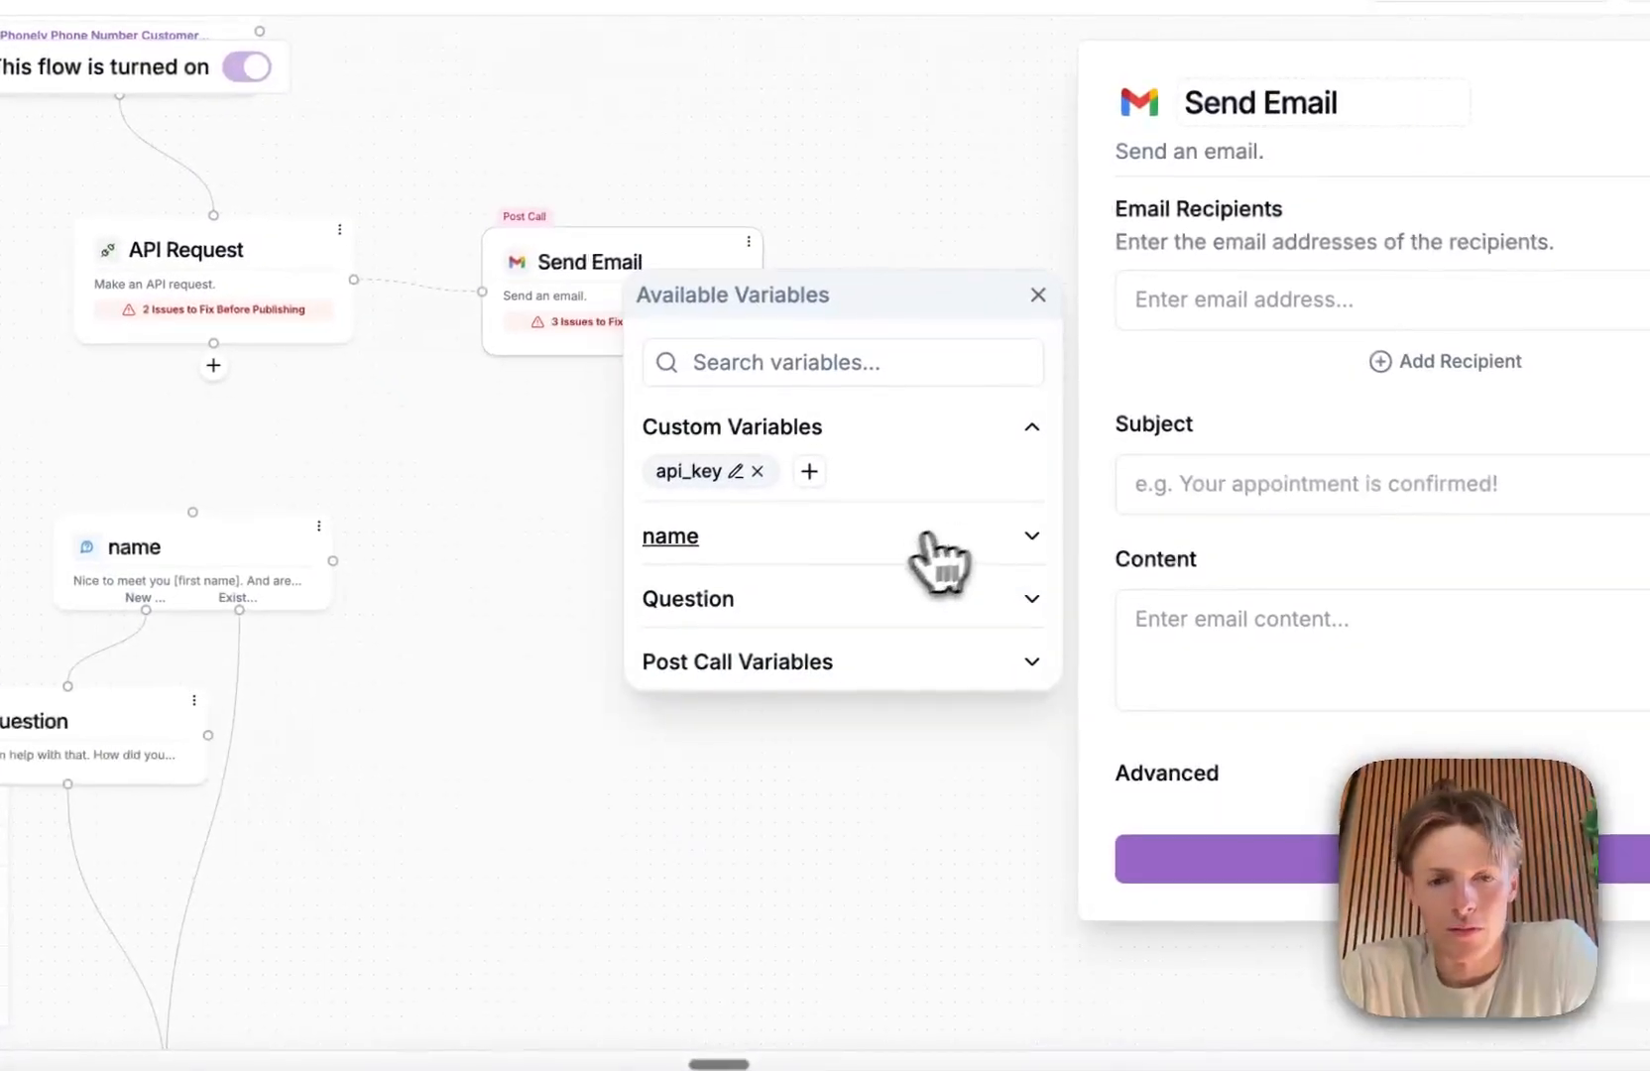
click(809, 667)
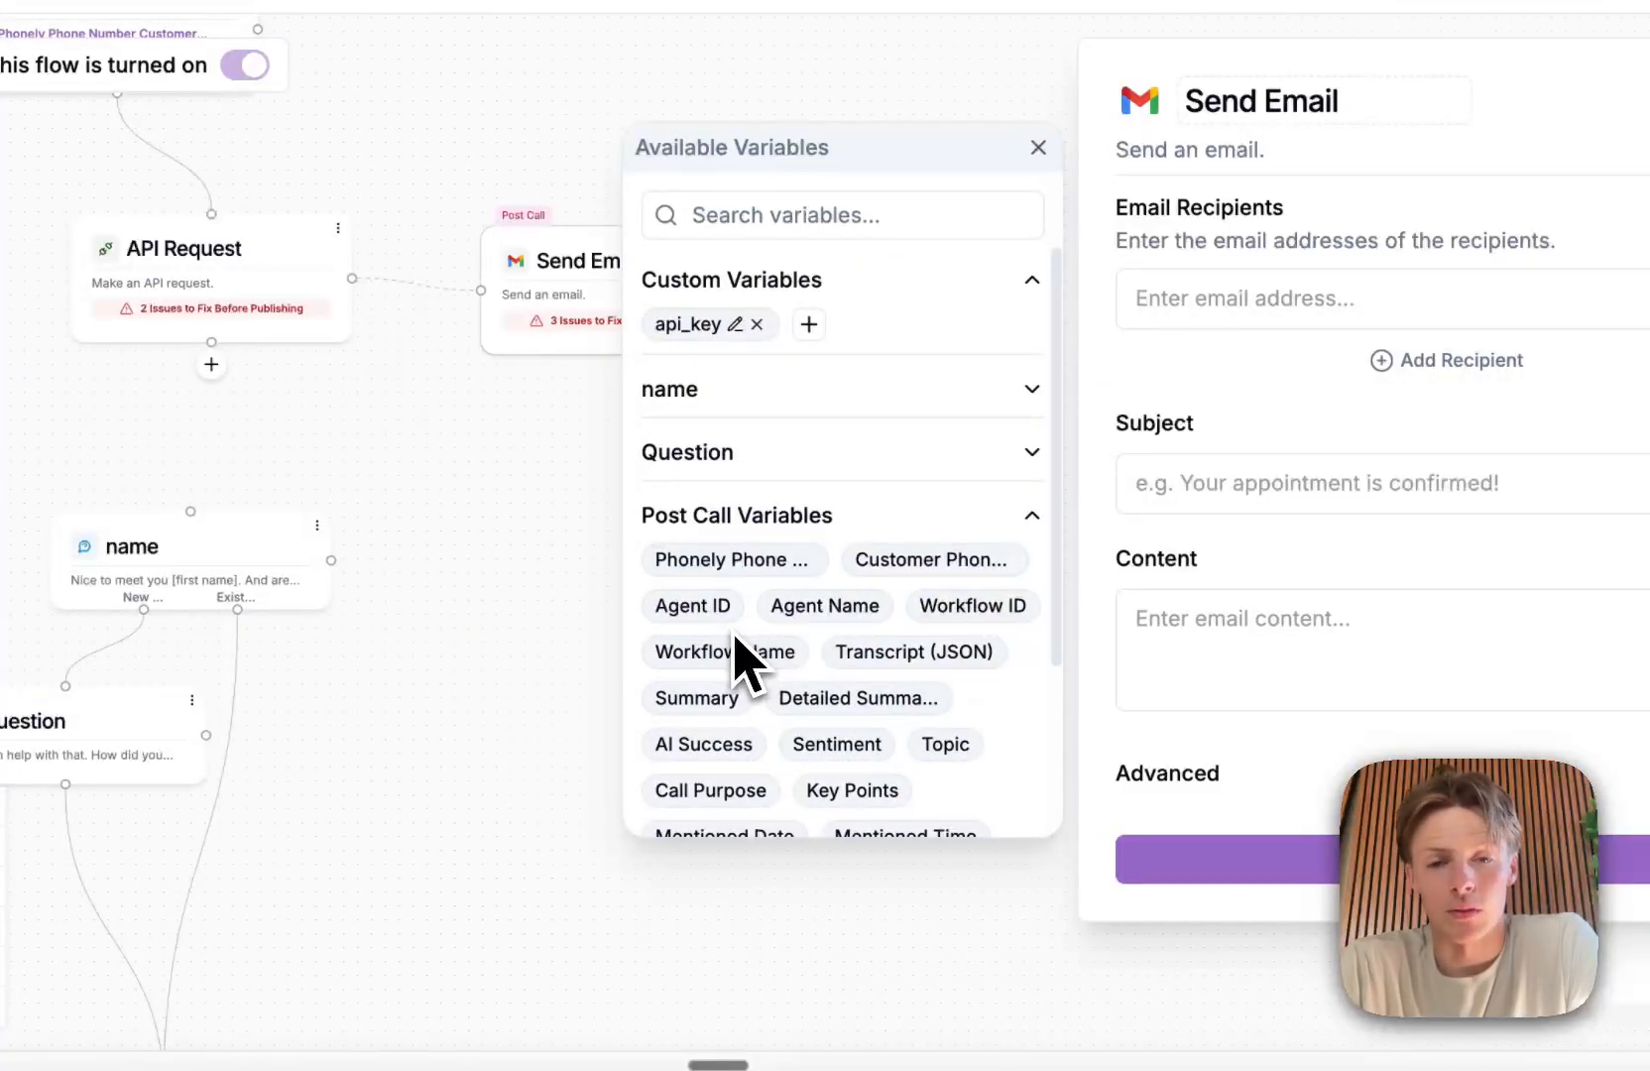